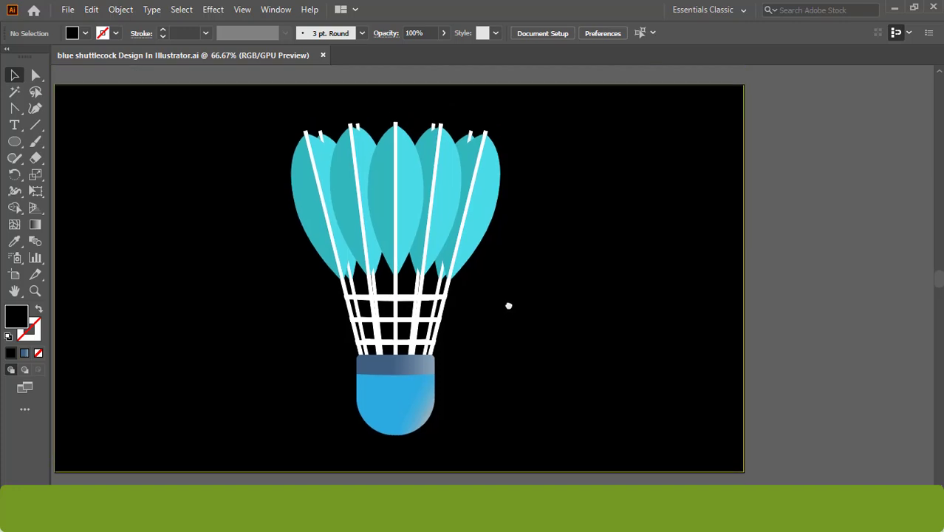
# Step: Ungroup the whole shuttlecock into its feathers, stems, net bars and base
pyautogui.click(431, 321)
pyautogui.rightClick(431, 322)
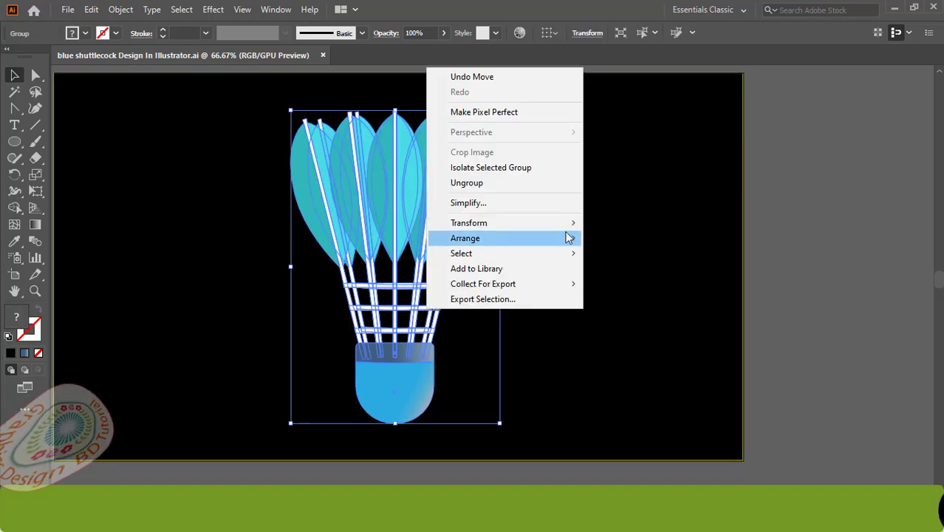
pyautogui.click(471, 181)
pyautogui.click(632, 238)
# Step: Ungroup the first two feather groups into separate feather and shaft paths
pyautogui.click(418, 313)
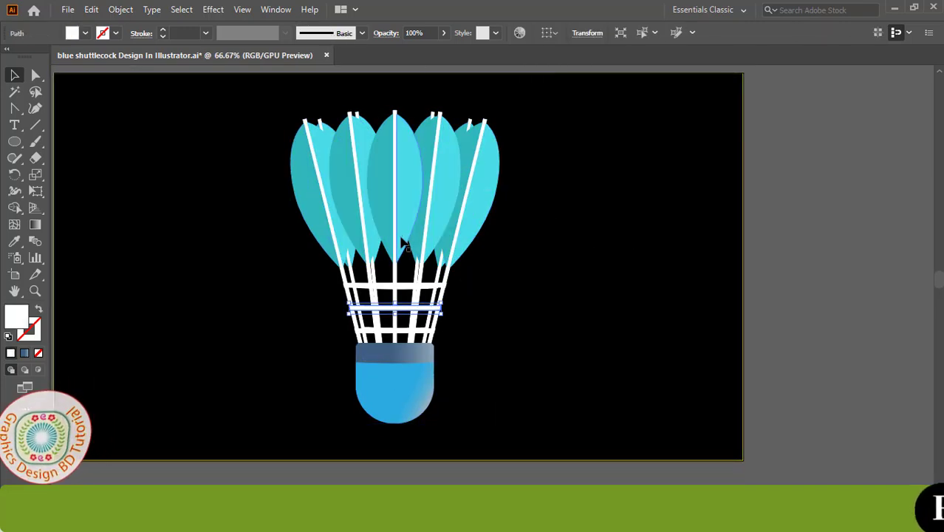
pyautogui.rightClick(401, 236)
pyautogui.click(448, 350)
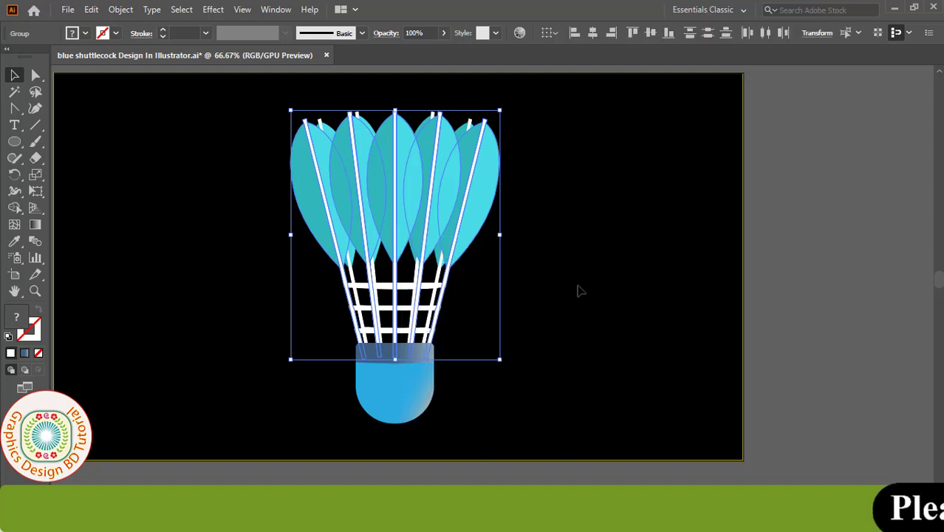
pyautogui.click(580, 288)
pyautogui.click(373, 205)
pyautogui.rightClick(369, 198)
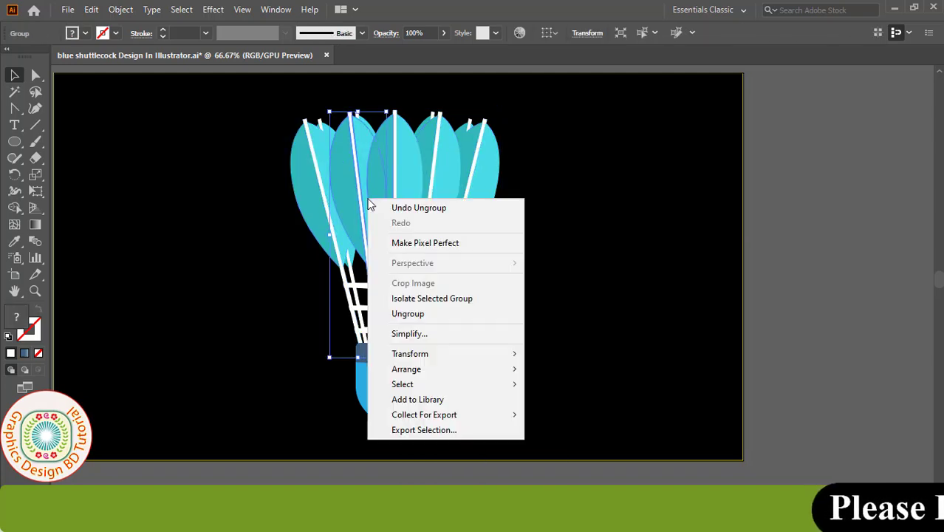
pyautogui.click(480, 314)
pyautogui.click(425, 208)
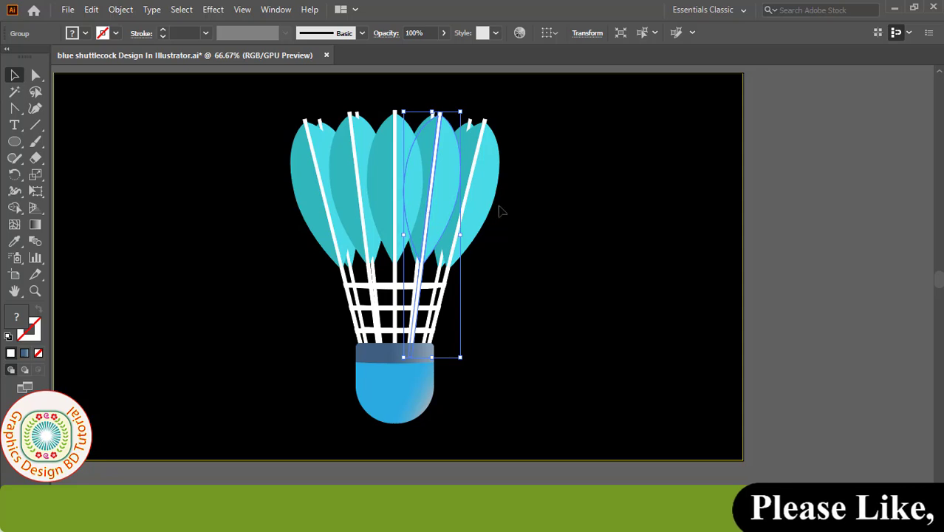
pyautogui.click(505, 211)
# Step: Ungroup the right and middle feather groups
pyautogui.click(435, 218)
pyautogui.rightClick(422, 215)
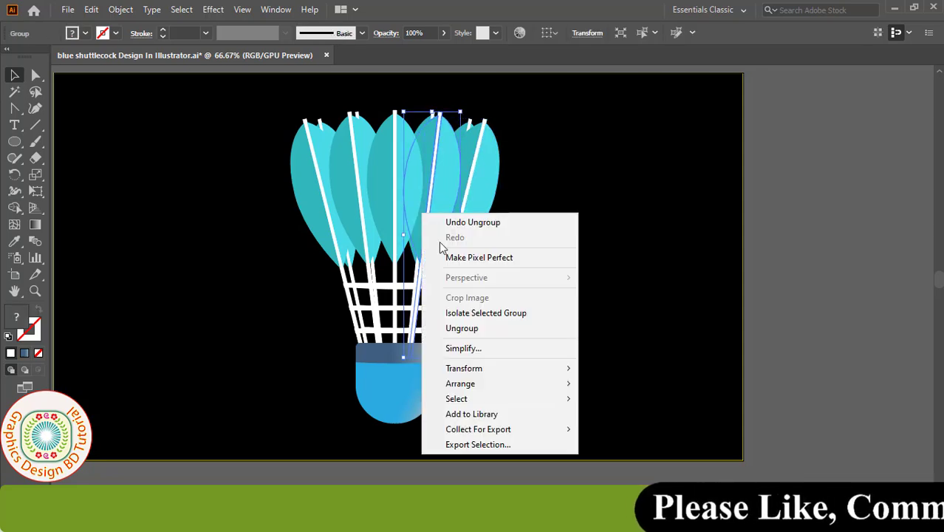
pyautogui.click(473, 325)
pyautogui.click(559, 293)
pyautogui.click(398, 219)
pyautogui.rightClick(400, 218)
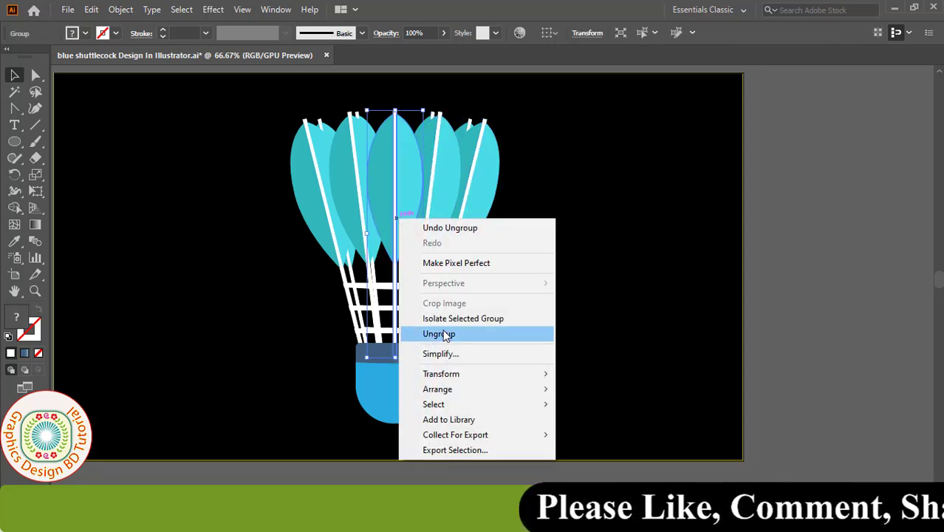
pyautogui.click(440, 332)
# Step: Ungroup the left feather group, then clear the selection
pyautogui.click(350, 217)
pyautogui.rightClick(350, 218)
pyautogui.click(310, 310)
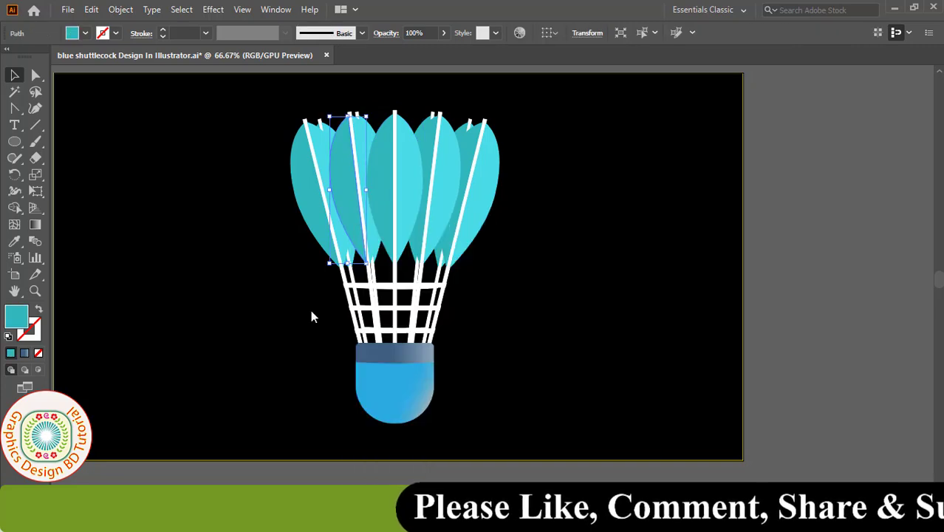
pyautogui.click(317, 222)
pyautogui.rightClick(319, 228)
pyautogui.click(370, 343)
pyautogui.click(289, 299)
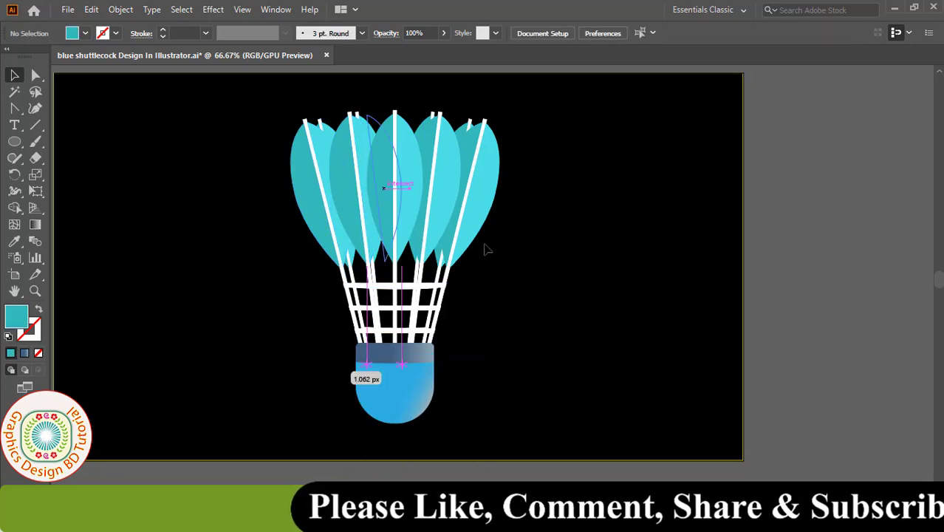
pyautogui.moveTo(409, 329); pyautogui.dragTo(526, 328)
pyautogui.moveTo(362, 222); pyautogui.dragTo(259, 243)
pyautogui.moveTo(436, 192); pyautogui.dragTo(300, 192)
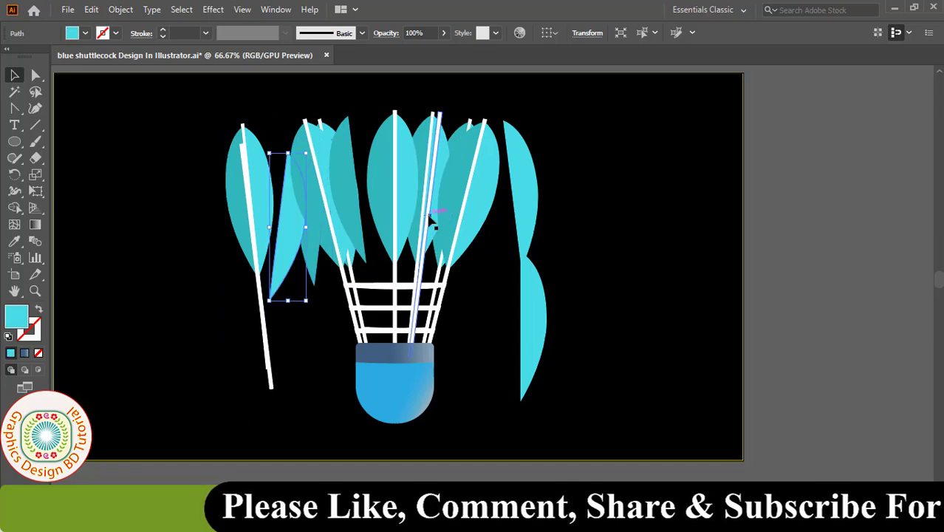
pyautogui.moveTo(427, 222); pyautogui.dragTo(560, 314)
pyautogui.moveTo(417, 393); pyautogui.dragTo(502, 414)
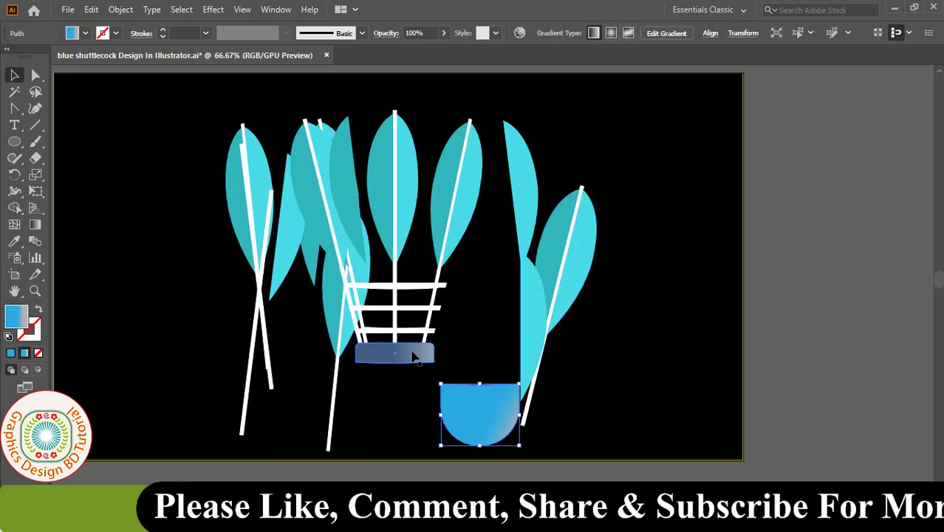
pyautogui.moveTo(432, 359); pyautogui.dragTo(432, 425)
pyautogui.moveTo(429, 316); pyautogui.dragTo(523, 346)
pyautogui.moveTo(395, 292); pyautogui.dragTo(395, 377)
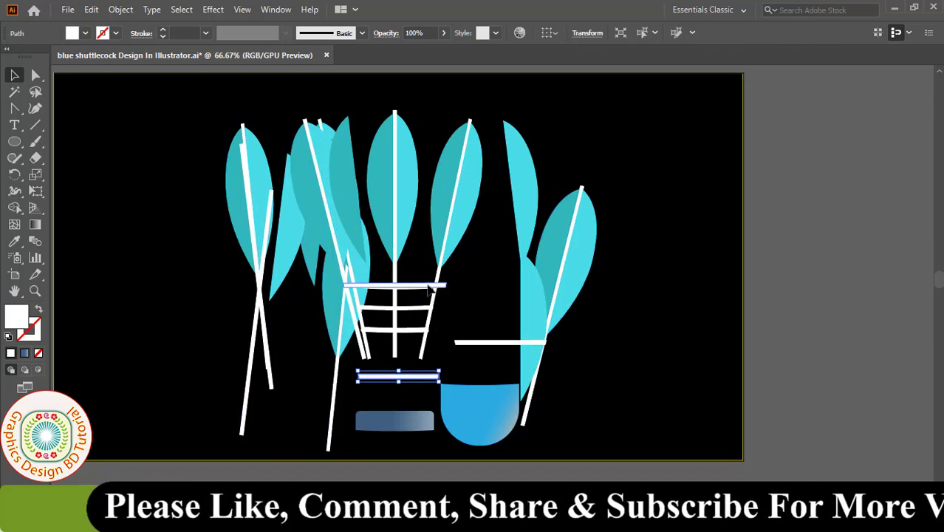
pyautogui.moveTo(396, 330); pyautogui.dragTo(506, 310)
pyautogui.click(395, 377)
pyautogui.moveTo(361, 336); pyautogui.dragTo(299, 343)
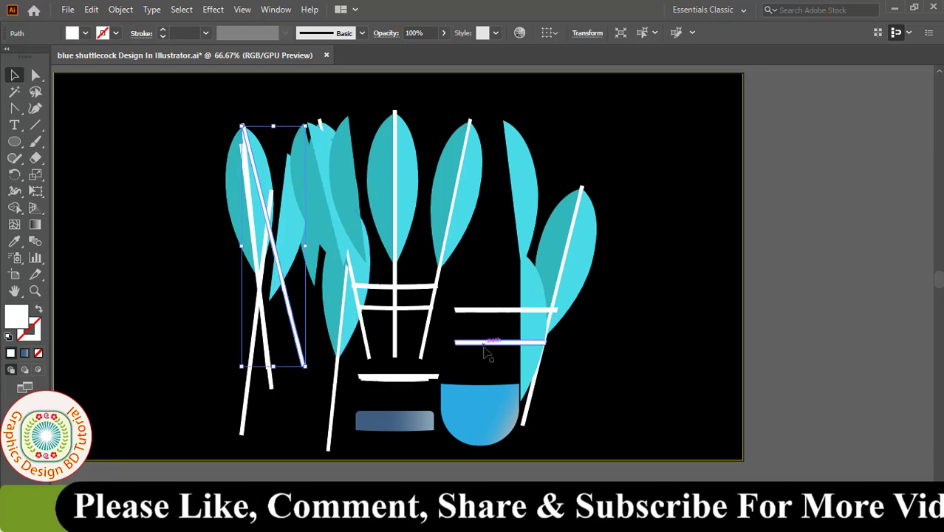
pyautogui.hotkey('ctrl', 'z')
pyautogui.hotkey('ctrl', 'z')
pyautogui.hotkey('ctrl', 'z')
pyautogui.hotkey('ctrl', 'z')
pyautogui.hotkey('ctrl', 'z')
pyautogui.hotkey('ctrl', 'z')
pyautogui.hotkey('ctrl', 'z')
pyautogui.hotkey('ctrl', 'z')
pyautogui.hotkey('ctrl', 'z')
pyautogui.hotkey('ctrl', 'z')
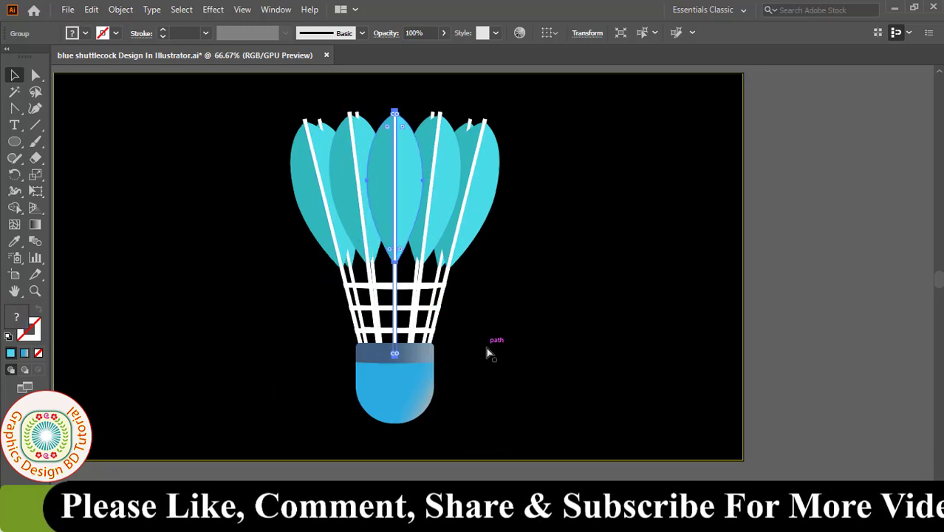
pyautogui.click(484, 342)
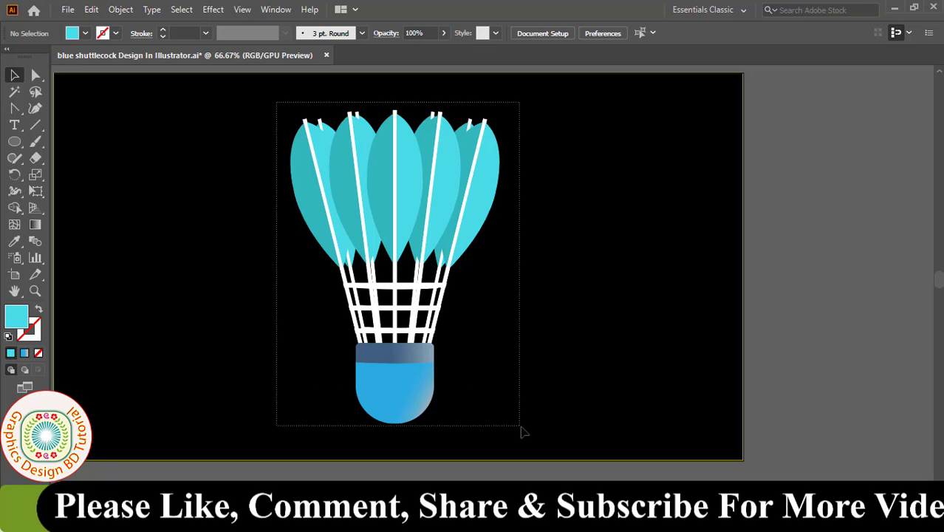
# Step: Drag the entire shuttlecock onto the pasteboard right of the artboard and deselect it
pyautogui.moveTo(523, 435); pyautogui.dragTo(523, 434)
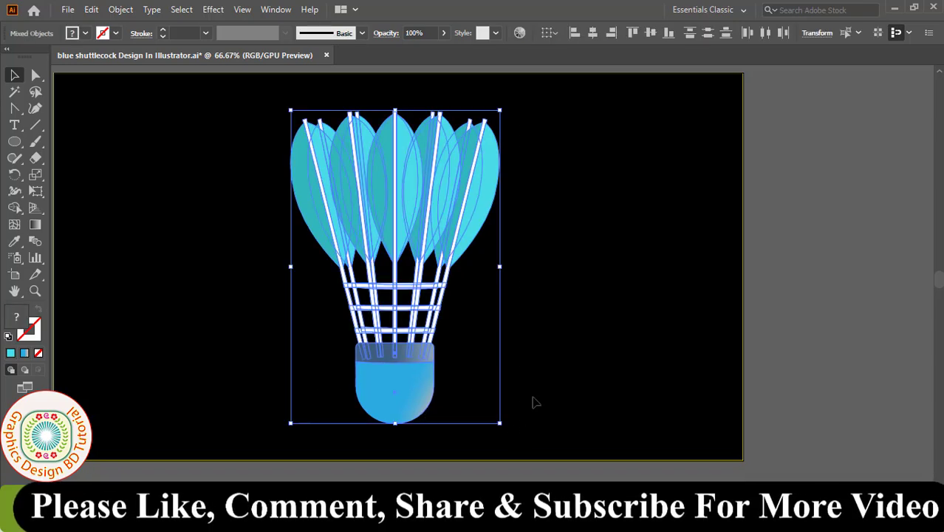
pyautogui.moveTo(417, 402); pyautogui.dragTo(851, 402)
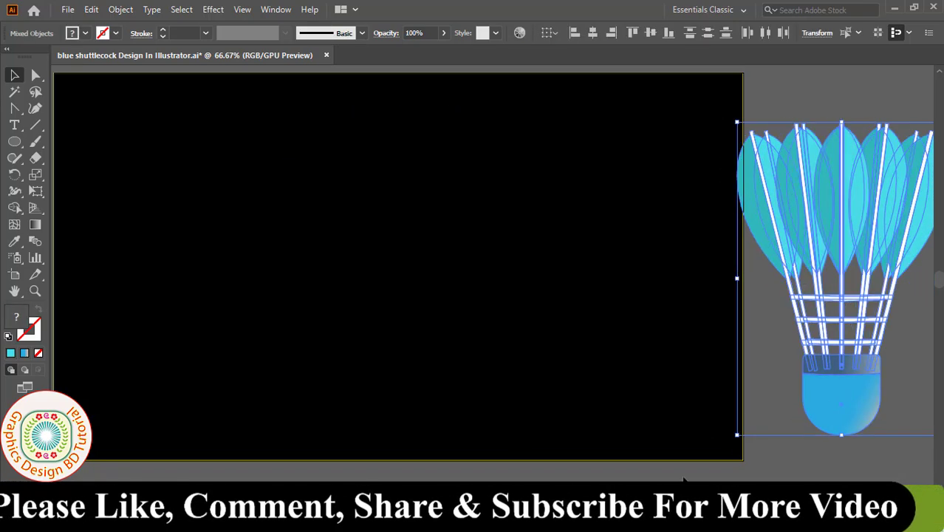
pyautogui.click(684, 481)
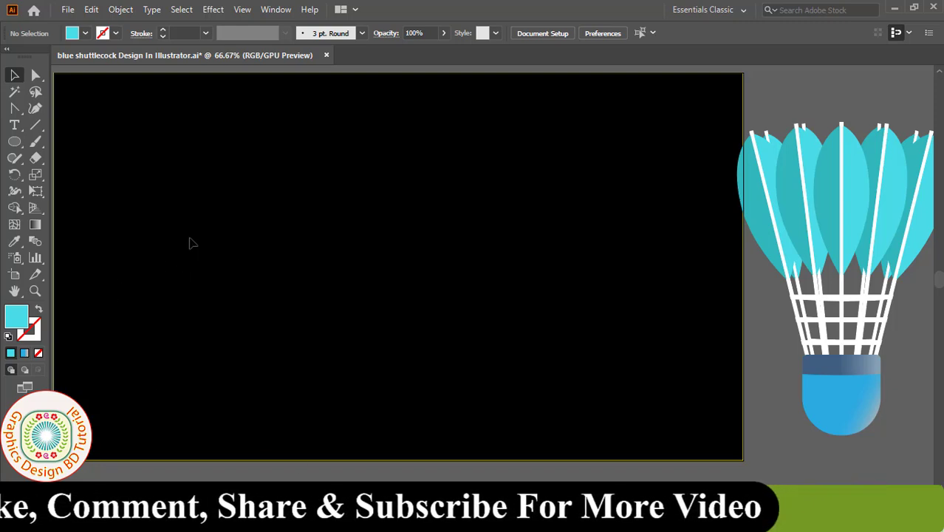
# Step: Create a 100 px wide, 80 px tall rectangle on the artboard with the Rectangle Tool
pyautogui.click(18, 143)
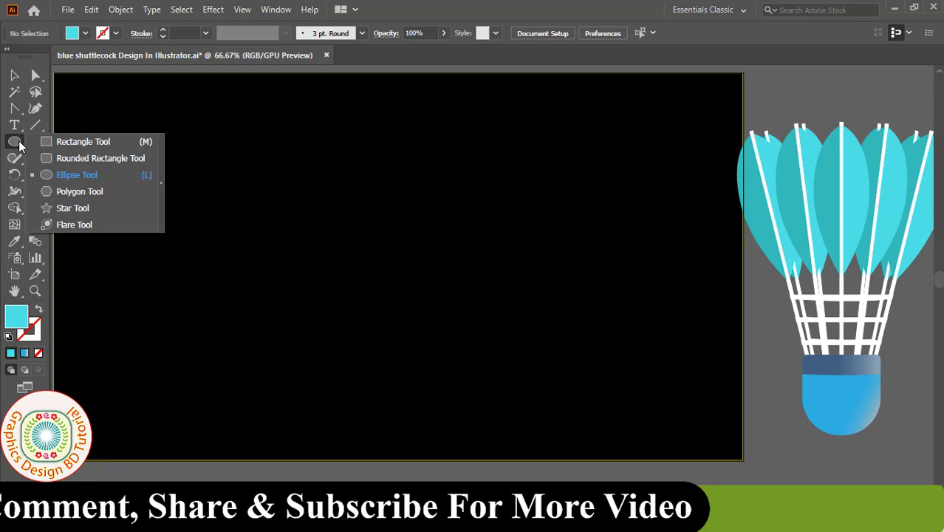
pyautogui.click(64, 145)
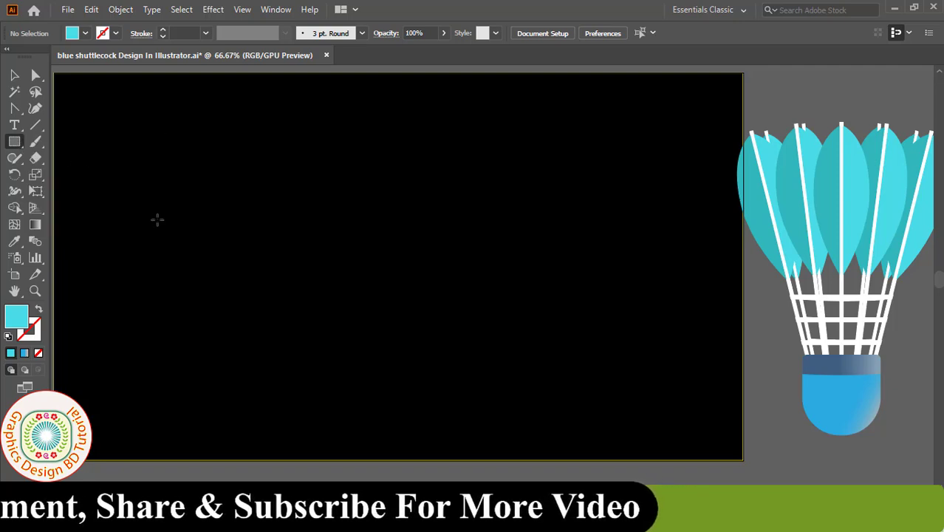
pyautogui.click(222, 252)
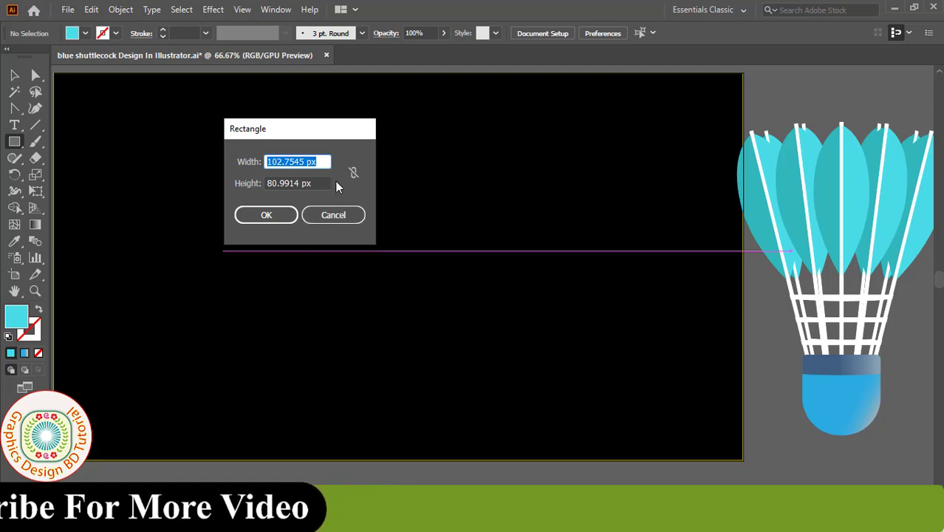
pyautogui.write('100')
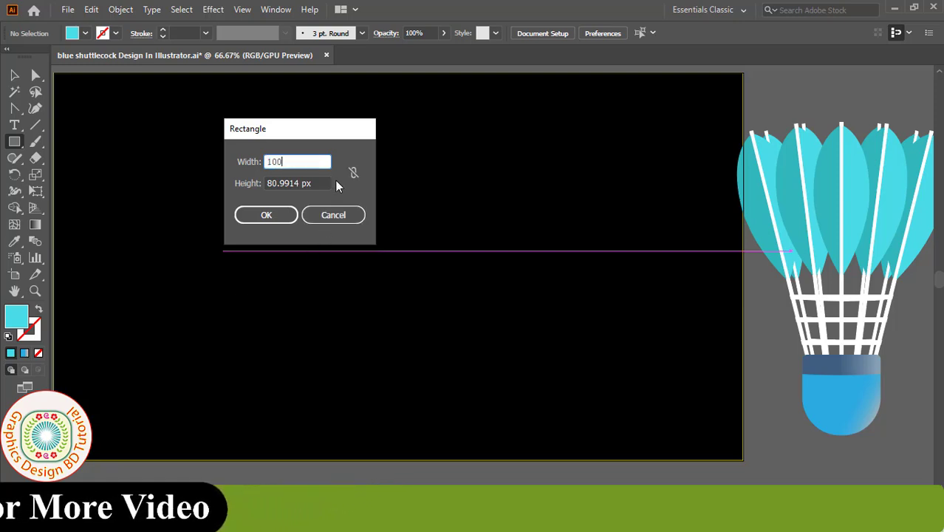
pyautogui.press('Tab')
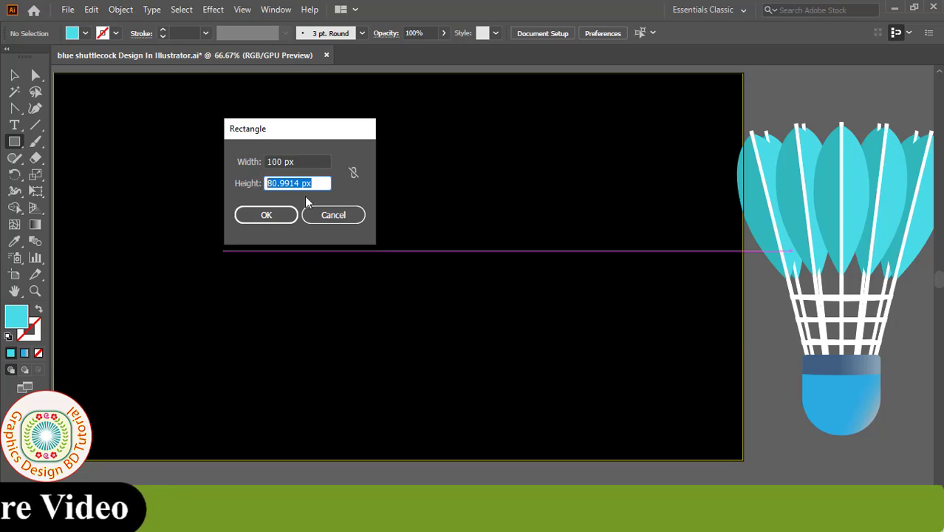
pyautogui.write('80')
pyautogui.click(275, 214)
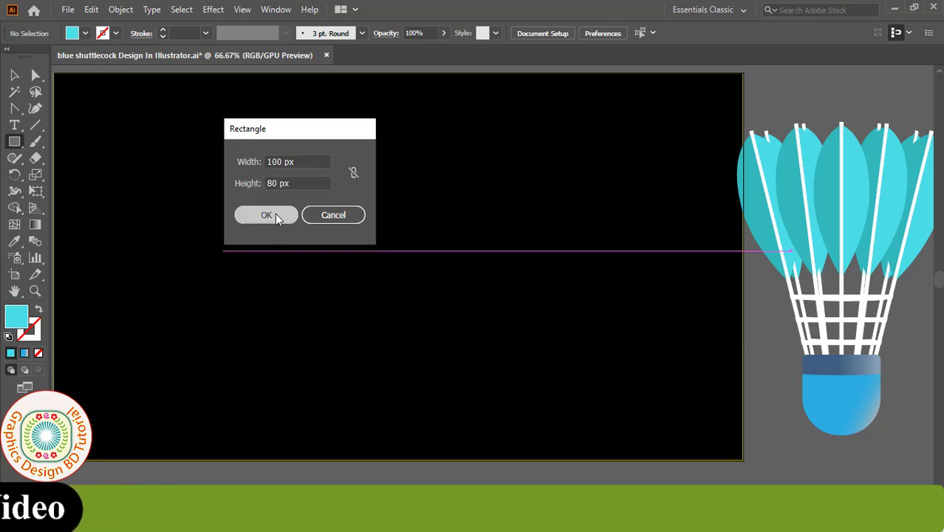
# Step: Duplicate the cyan rectangle with Copy and Paste in Front
pyautogui.press('v')
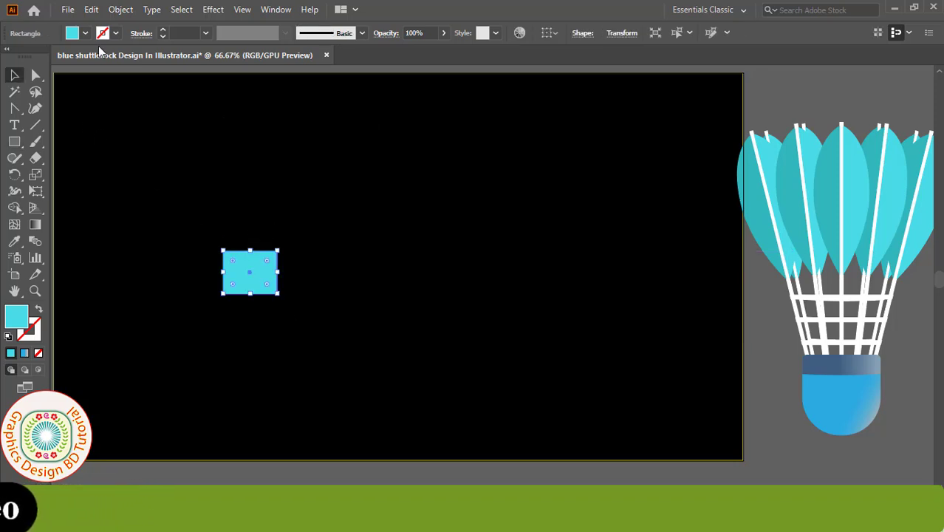
pyautogui.click(91, 10)
pyautogui.click(105, 73)
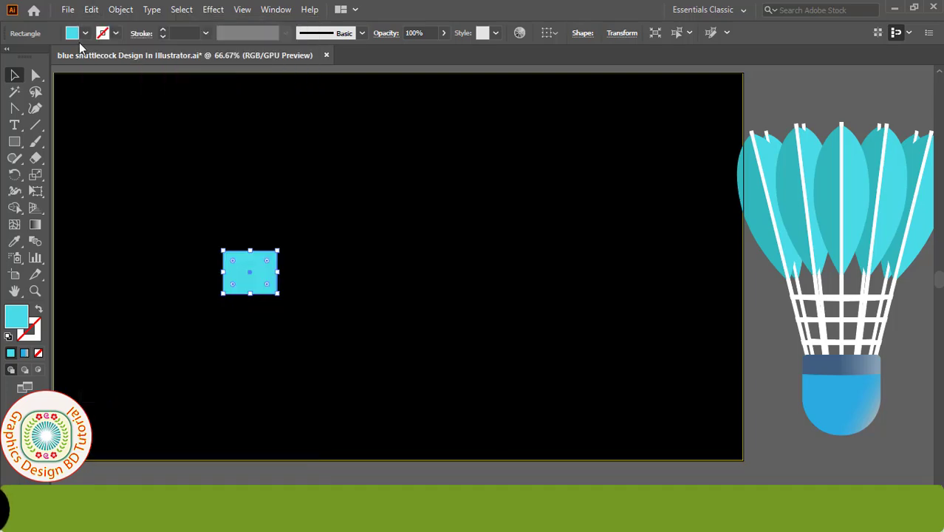
pyautogui.click(90, 9)
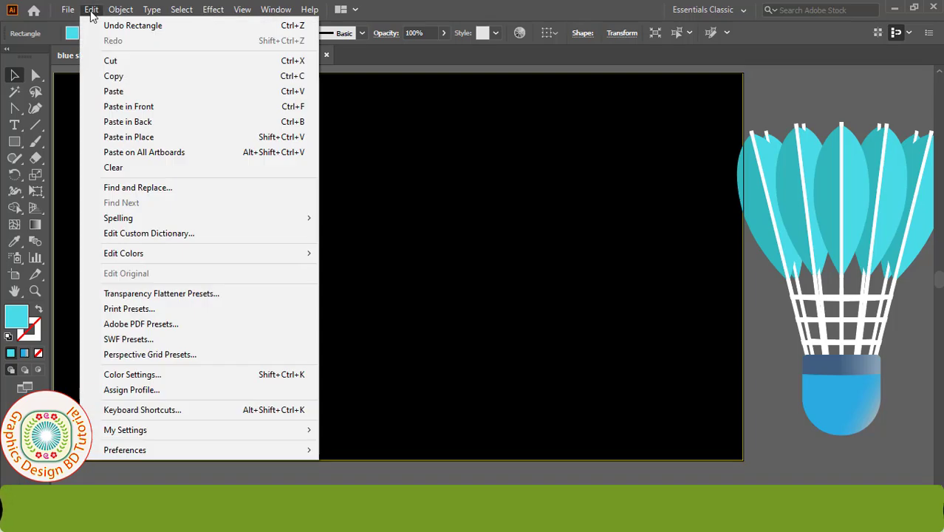
pyautogui.click(146, 108)
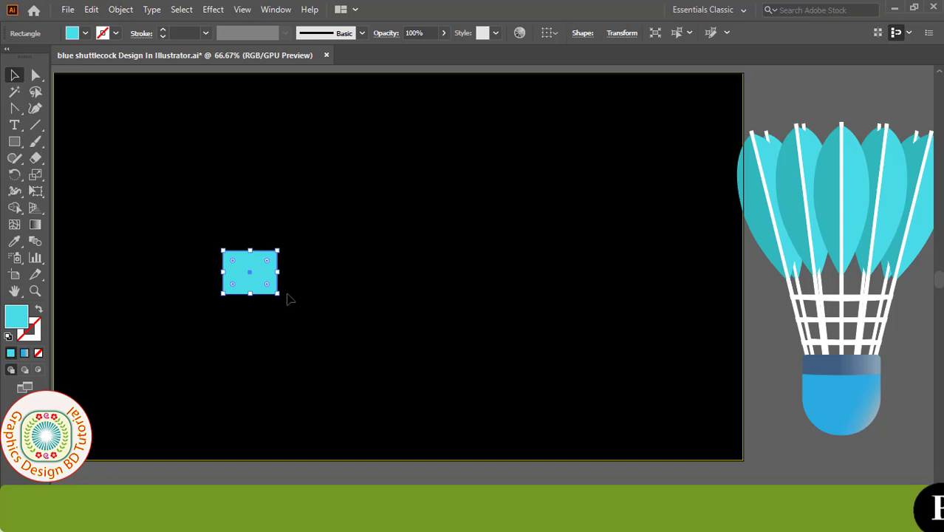
# Step: Change the copy's height to 25 px, keeping its 100 px width
pyautogui.click(622, 33)
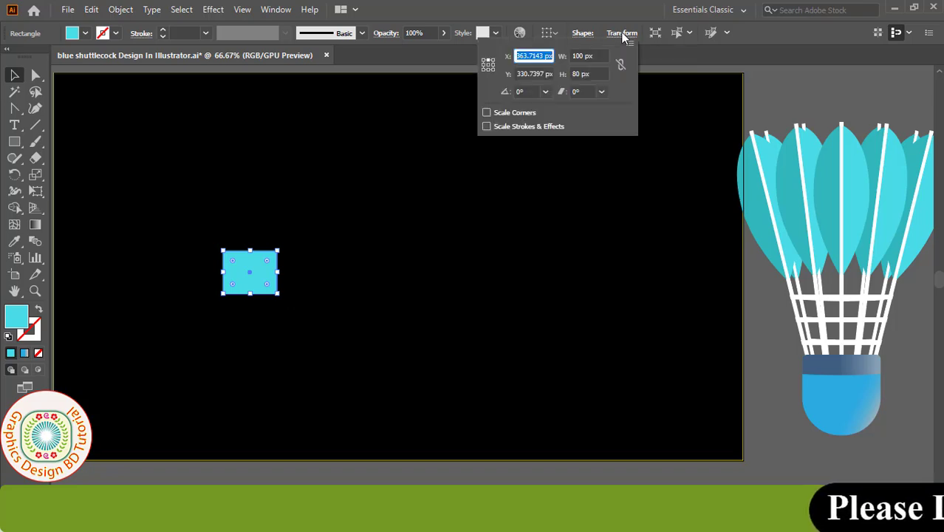
pyautogui.click(592, 58)
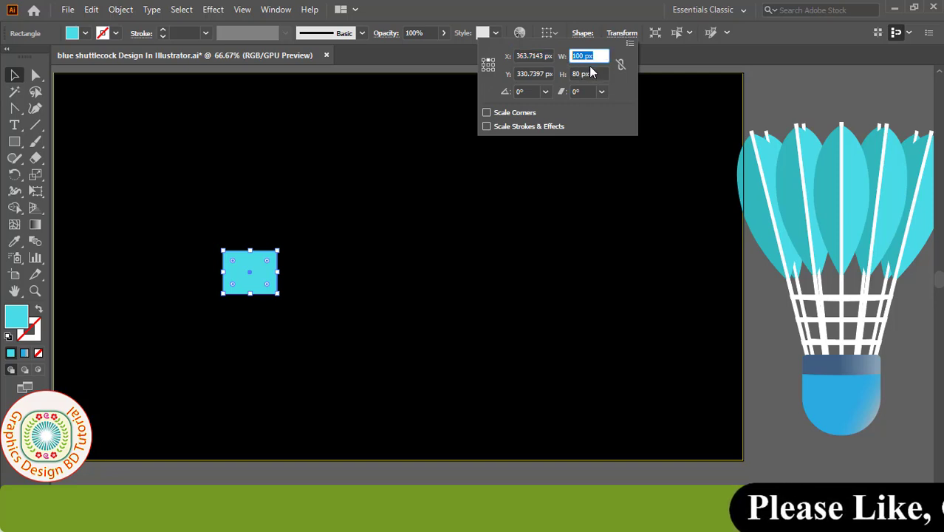
pyautogui.click(595, 74)
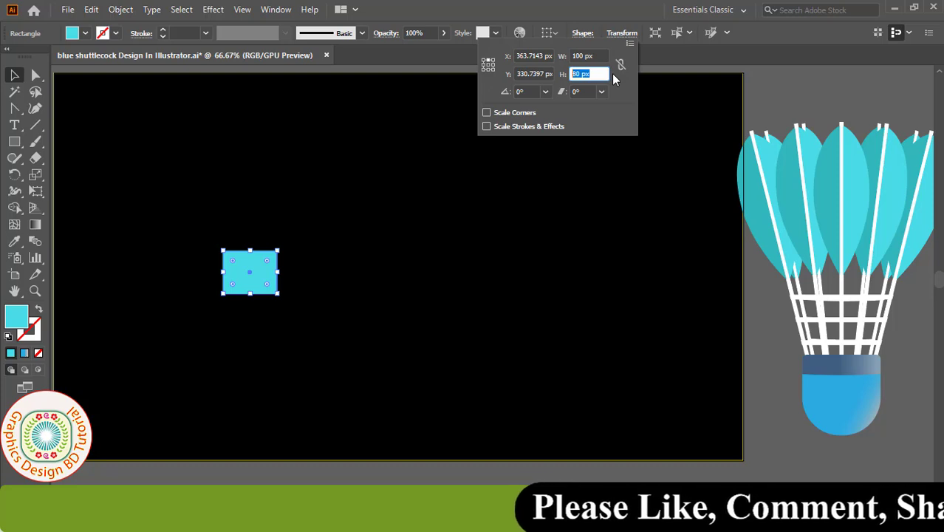
pyautogui.write('25')
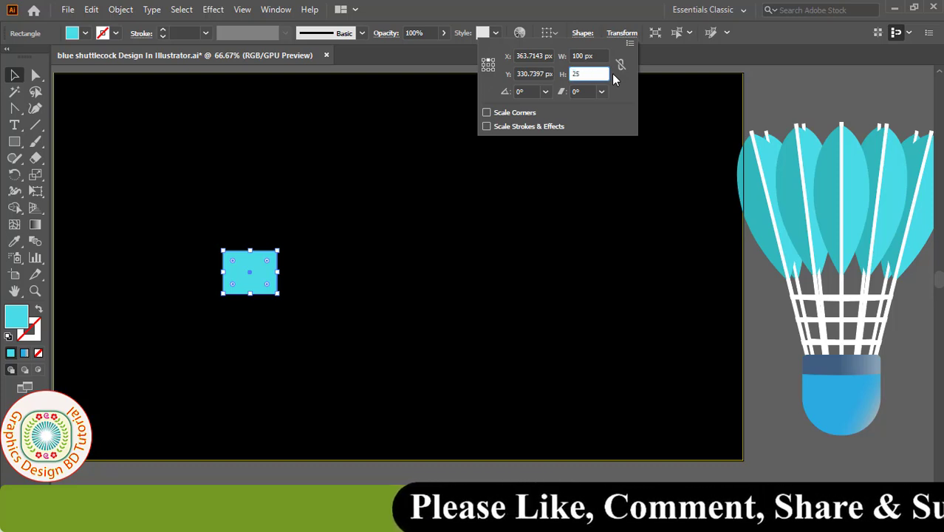
pyautogui.press('Return')
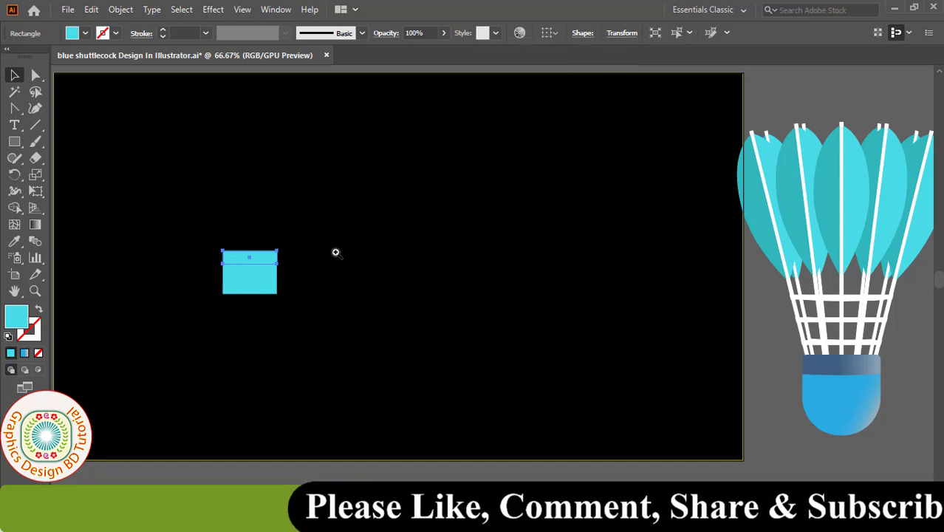
pyautogui.hotkey('ctrl', '1')
# Step: Shift the 25 px strip straight up to sit on top of the rectangle
pyautogui.hscroll(2, 443, 289)
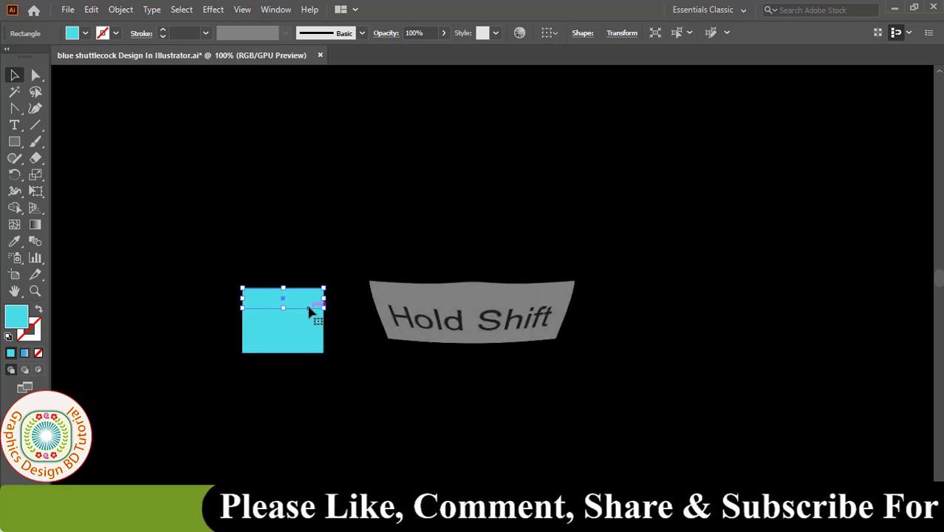
pyautogui.moveTo(311, 312); pyautogui.dragTo(311, 294)
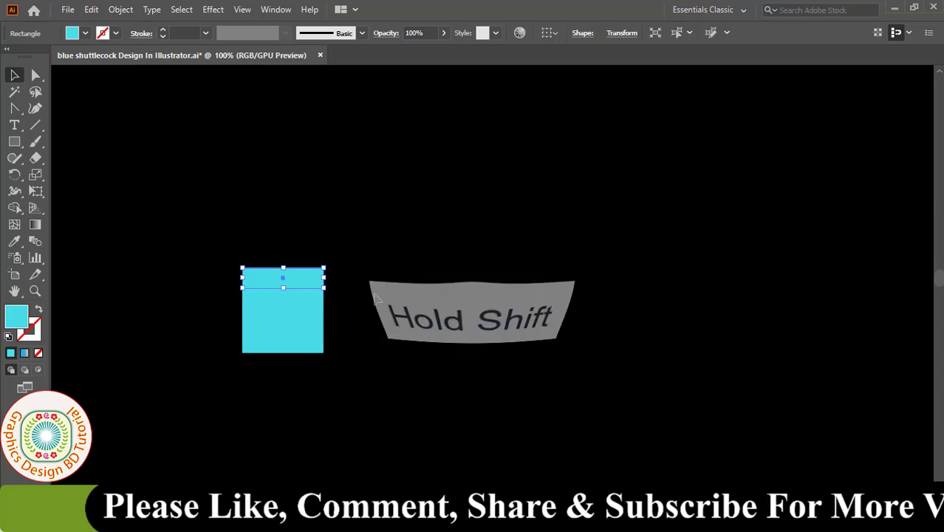
pyautogui.click(375, 297)
# Step: Move the reference shuttlecock left, closer to the new cyan shapes
pyautogui.hotkey('ctrl', '-')
pyautogui.hscroll(2, 591, 354)
pyautogui.click(818, 426)
pyautogui.click(713, 468)
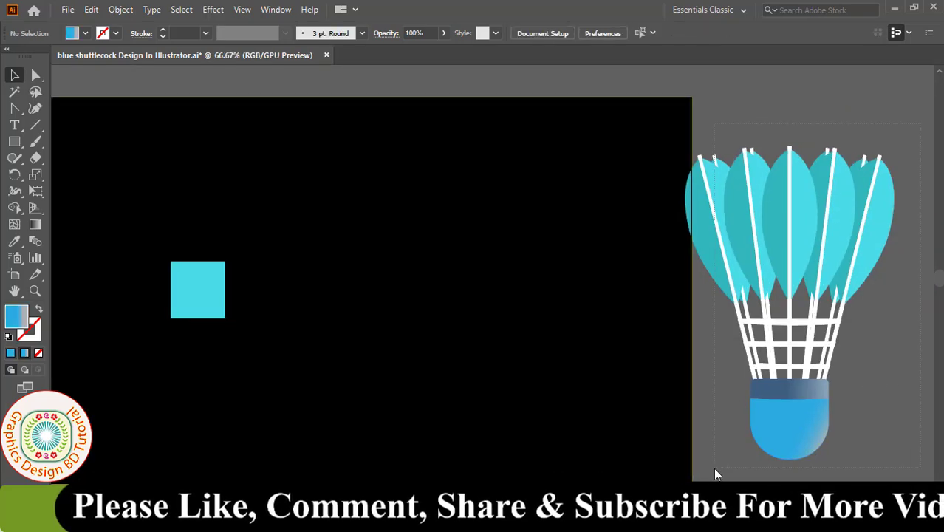
pyautogui.moveTo(791, 381); pyautogui.dragTo(466, 375)
# Step: Marquee-select the cyan strip and rectangle together
pyautogui.hotkey('ctrl', '+')
pyautogui.scroll(3, 473, 310)
pyautogui.hscroll(-3, 473, 310)
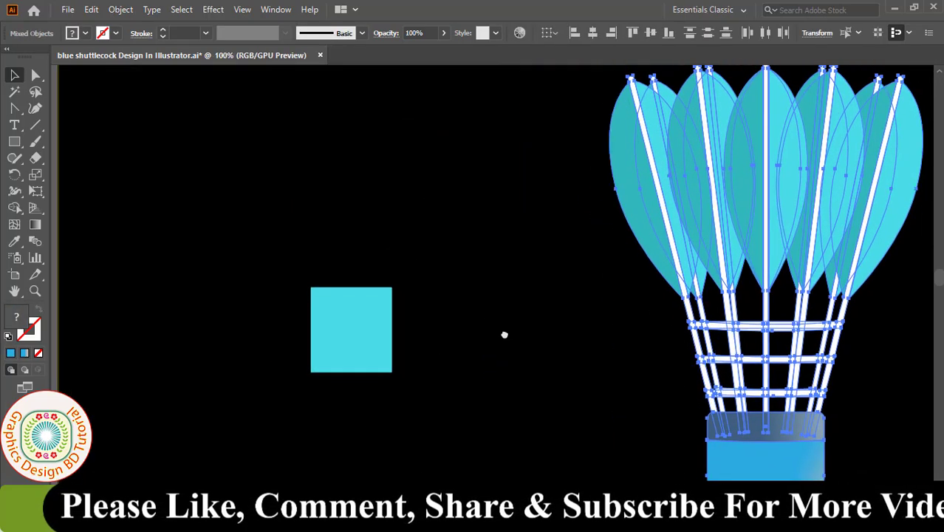
pyautogui.moveTo(280, 255); pyautogui.dragTo(396, 396)
# Step: Set both shapes' fill to None and their stroke to red
pyautogui.click(86, 33)
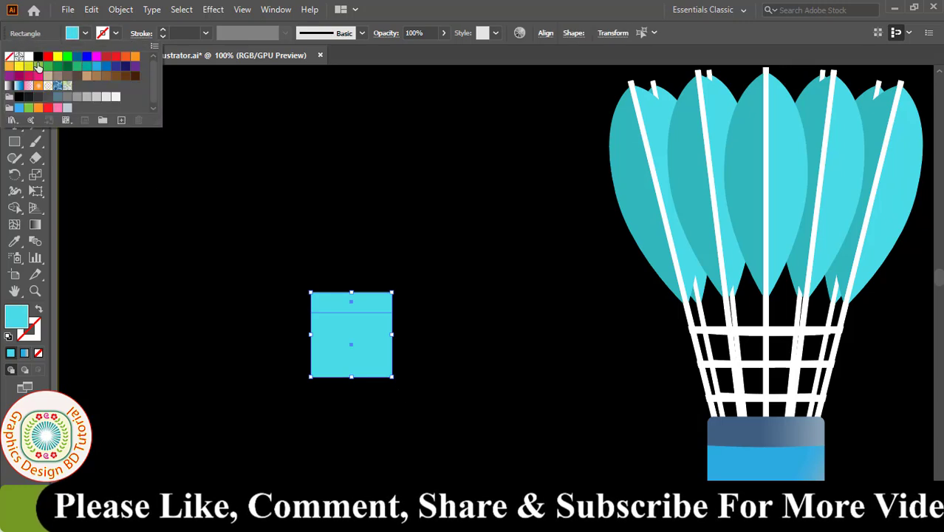
pyautogui.click(9, 56)
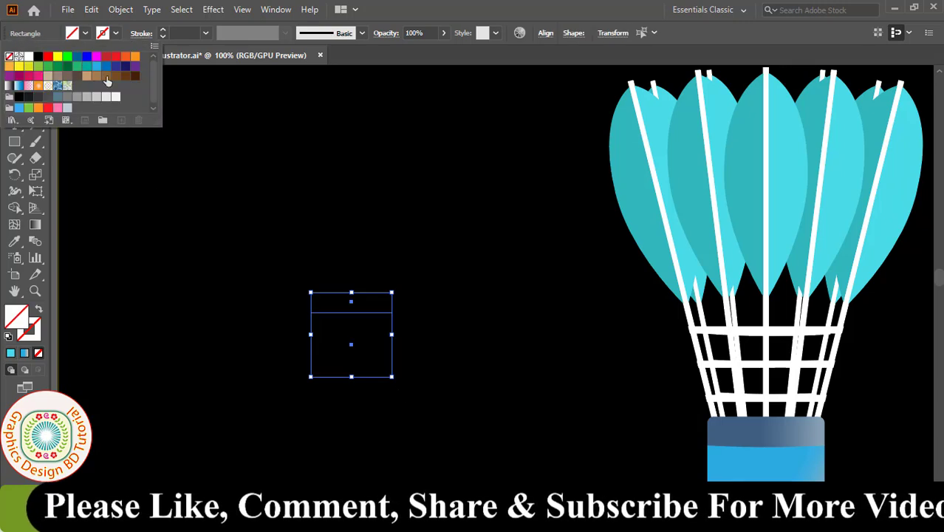
pyautogui.click(115, 33)
pyautogui.click(47, 58)
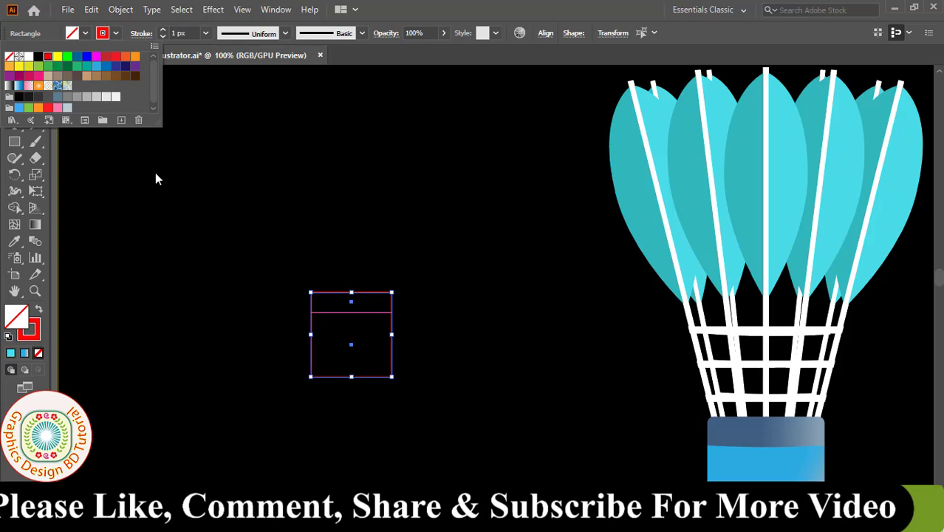
# Step: Zoom in closer on the outlines and select the top strip
pyautogui.click(409, 245)
pyautogui.click(457, 301)
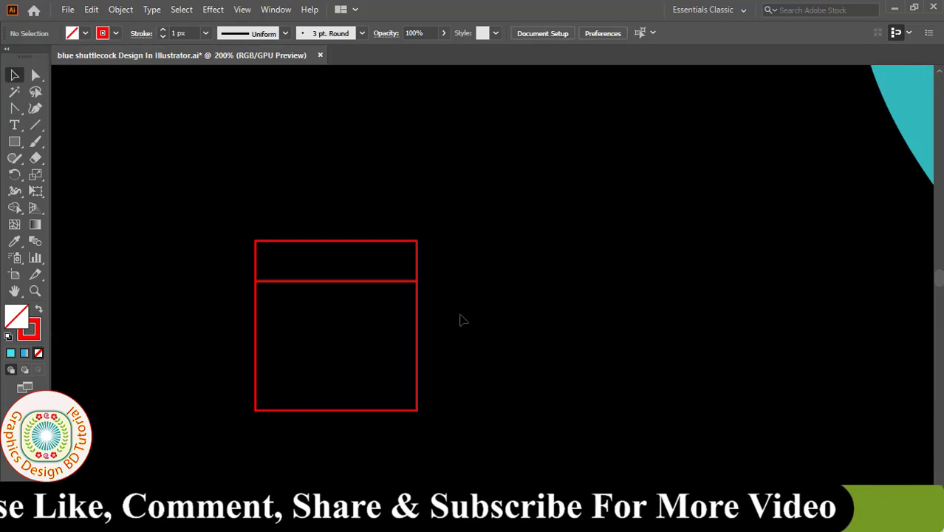
pyautogui.click(312, 248)
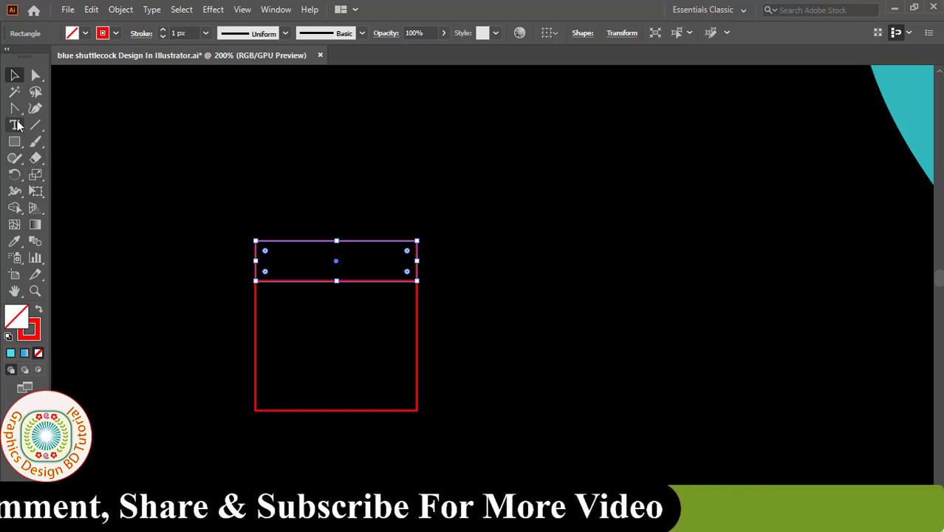
pyautogui.click(15, 109)
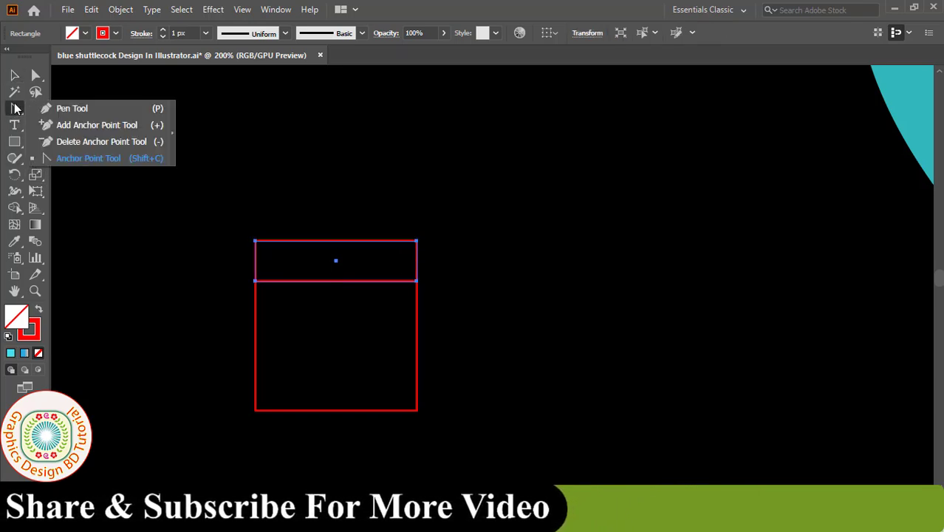
# Step: Curve the strip's bottom and top edges and the rectangle's top edge downward with the Anchor Point Tool
pyautogui.click(92, 158)
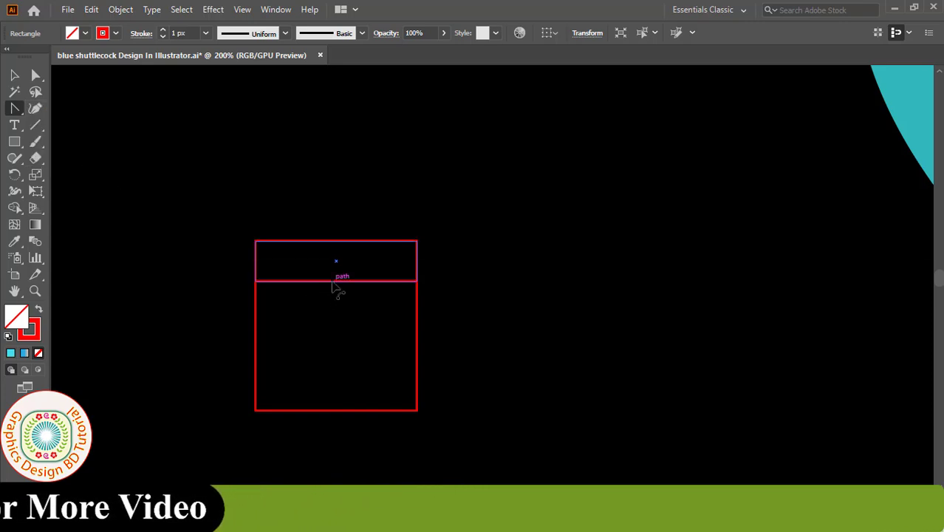
pyautogui.moveTo(332, 288); pyautogui.dragTo(369, 287)
pyautogui.keyDown('ctrl'); pyautogui.click(372, 281); pyautogui.keyUp('ctrl')
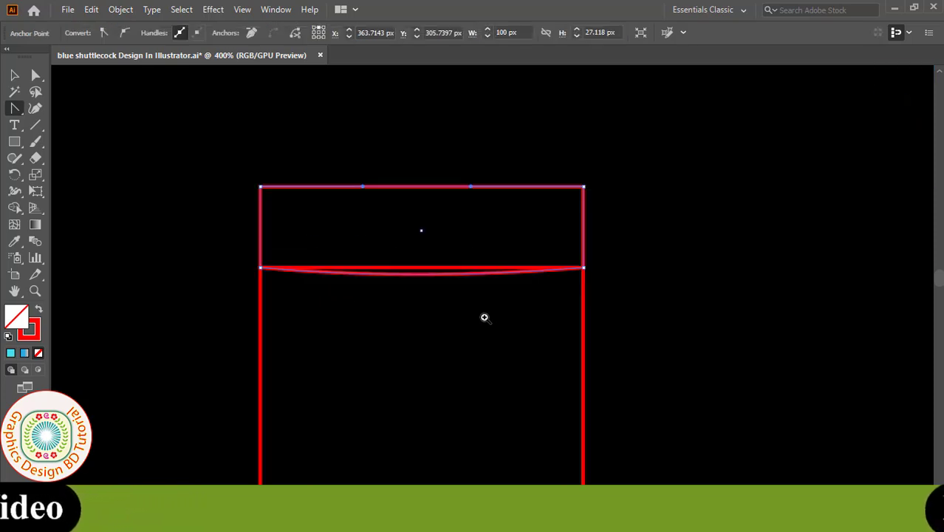
pyautogui.moveTo(415, 190); pyautogui.dragTo(417, 198)
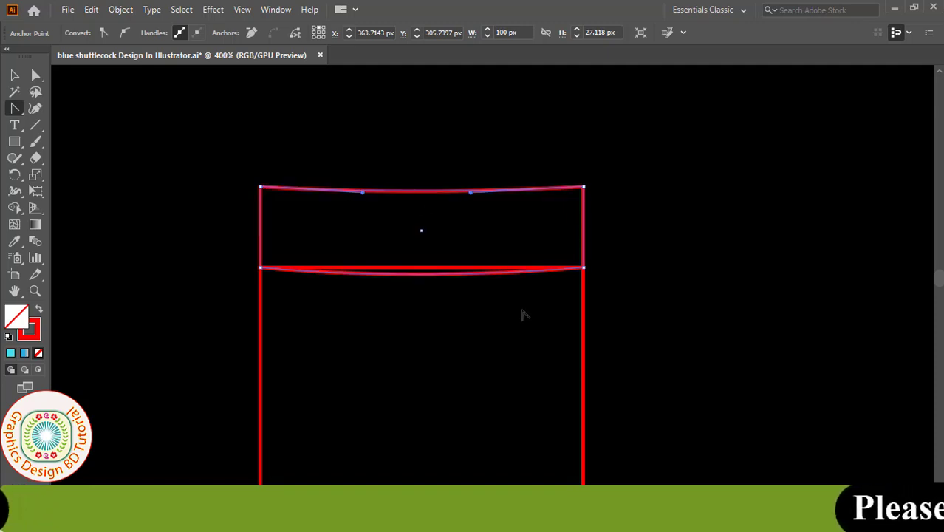
pyautogui.click(425, 272)
pyautogui.moveTo(424, 272); pyautogui.dragTo(426, 284)
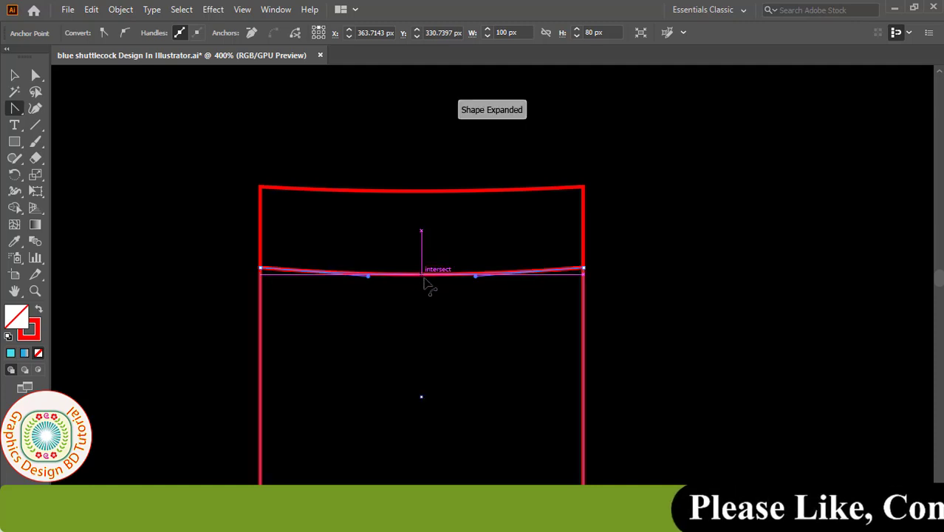
# Step: Slightly round the curved strip's two top corners with the Direct Selection live corners
pyautogui.press('v')
pyautogui.click(116, 148)
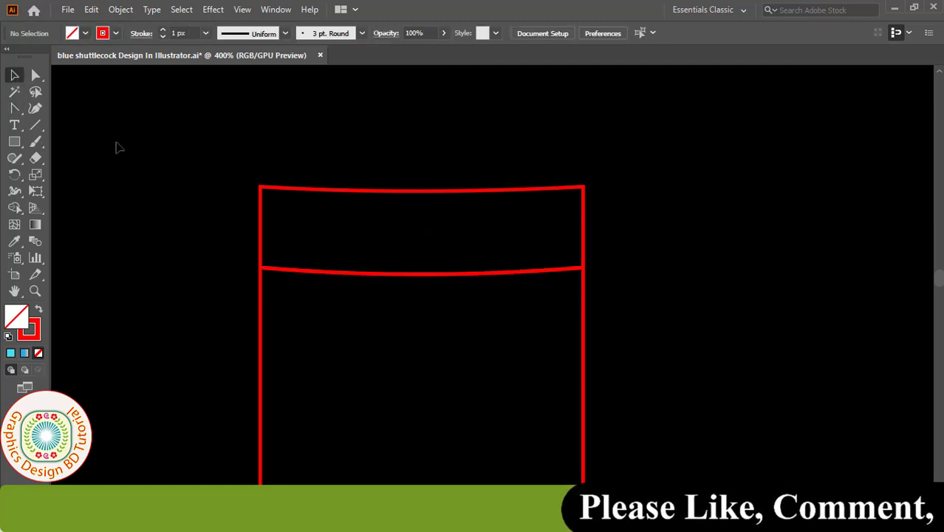
pyautogui.scroll(-3, 378, 249)
pyautogui.hscroll(3, 378, 249)
pyautogui.click(235, 110)
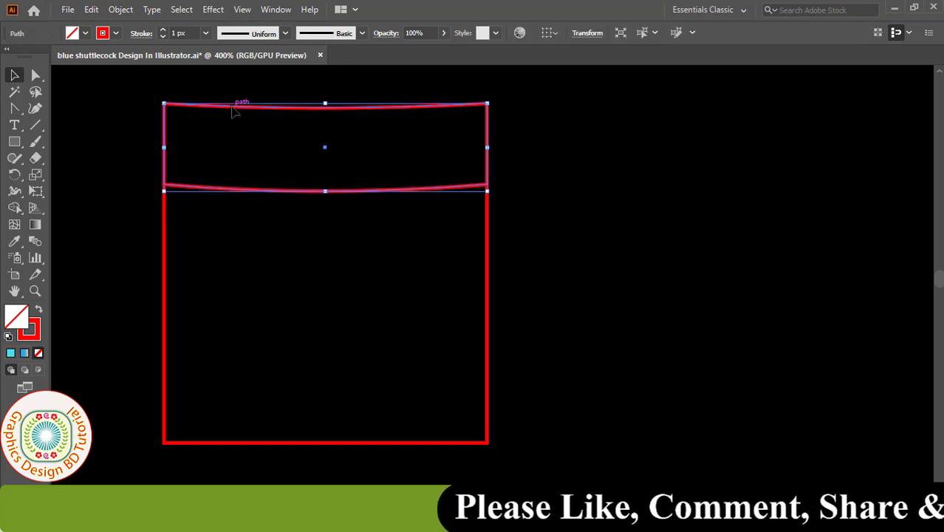
pyautogui.moveTo(35, 74); pyautogui.dragTo(74, 74)
pyautogui.moveTo(154, 108); pyautogui.dragTo(516, 122)
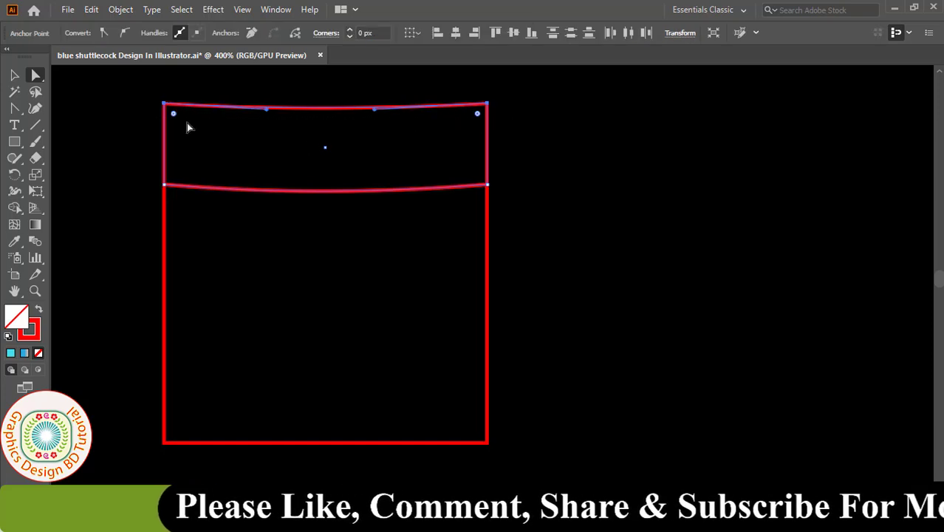
pyautogui.moveTo(176, 118); pyautogui.dragTo(179, 120)
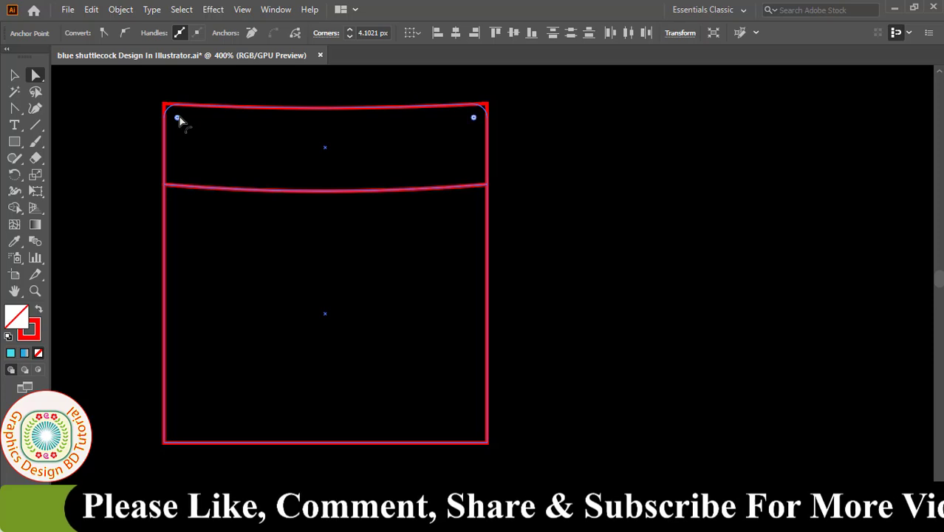
pyautogui.click(216, 253)
# Step: Round the rectangle's bottom corners into a wide U-shaped base
pyautogui.press('v')
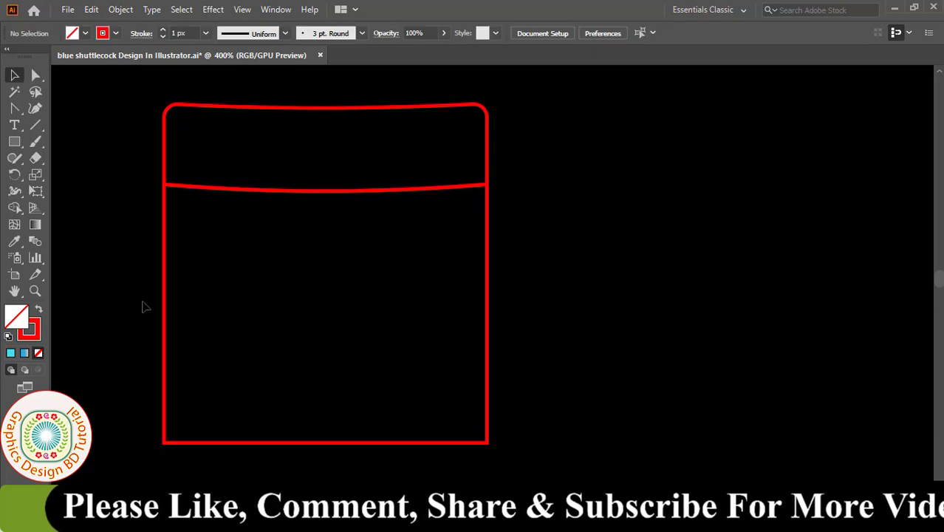
pyautogui.click(164, 332)
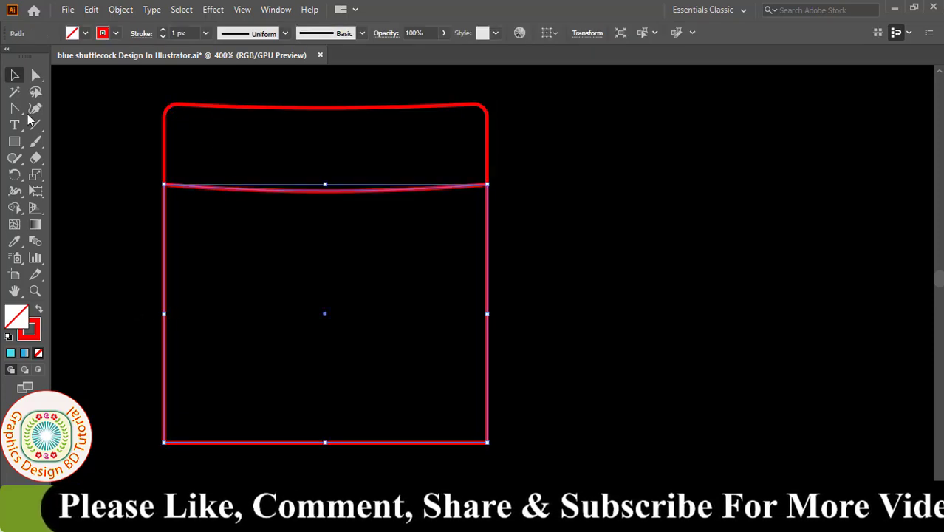
pyautogui.click(36, 75)
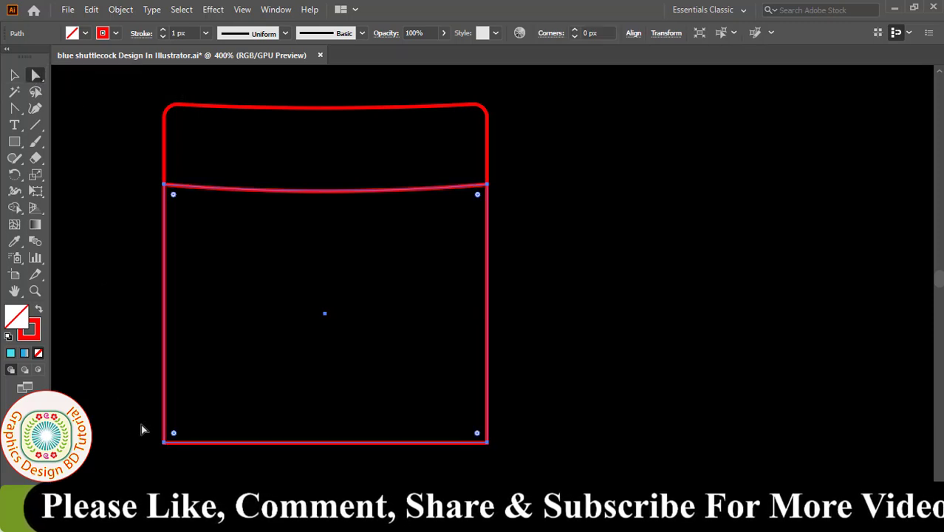
pyautogui.moveTo(143, 415); pyautogui.dragTo(543, 477)
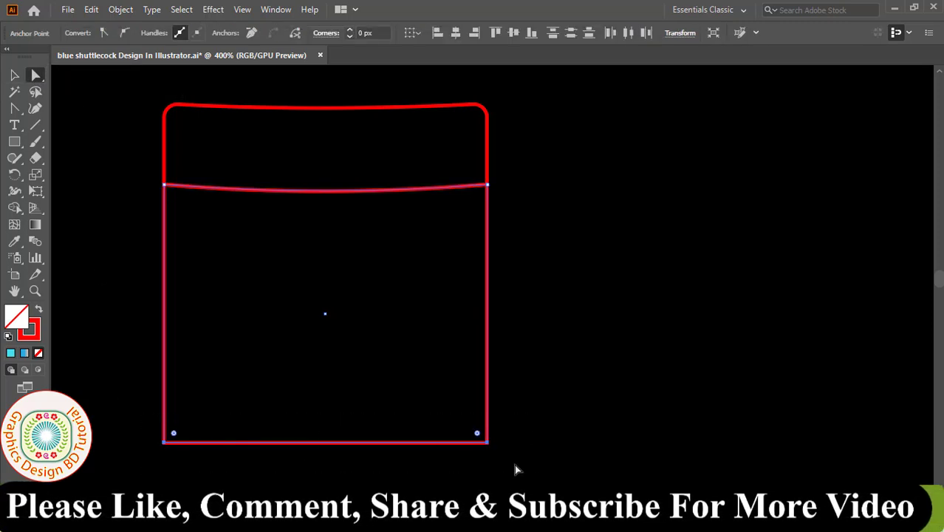
pyautogui.moveTo(478, 436); pyautogui.dragTo(359, 267)
pyautogui.press('v')
pyautogui.click(196, 399)
pyautogui.click(196, 399)
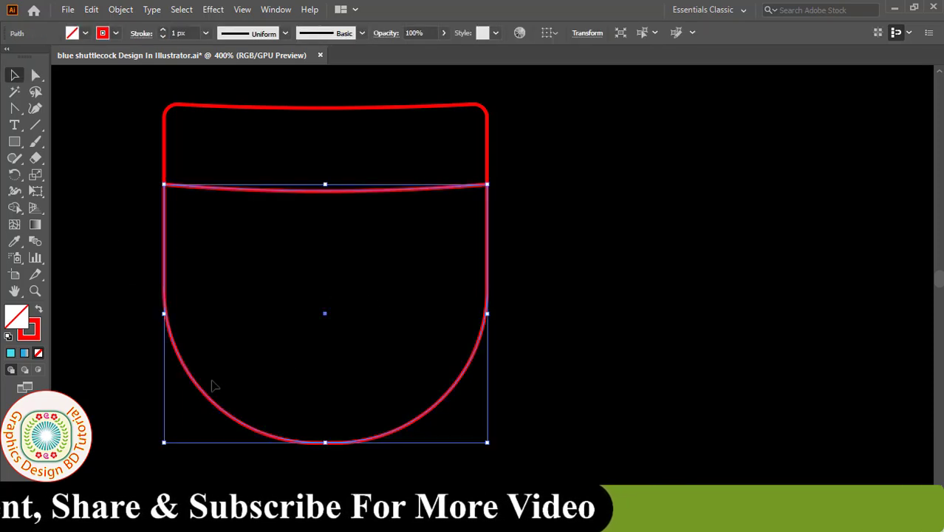
# Step: Move both cap paths down beside the reference shuttlecock and select the U-shaped base
pyautogui.scroll(-2, 619, 369)
pyautogui.scroll(-2, 403, 393)
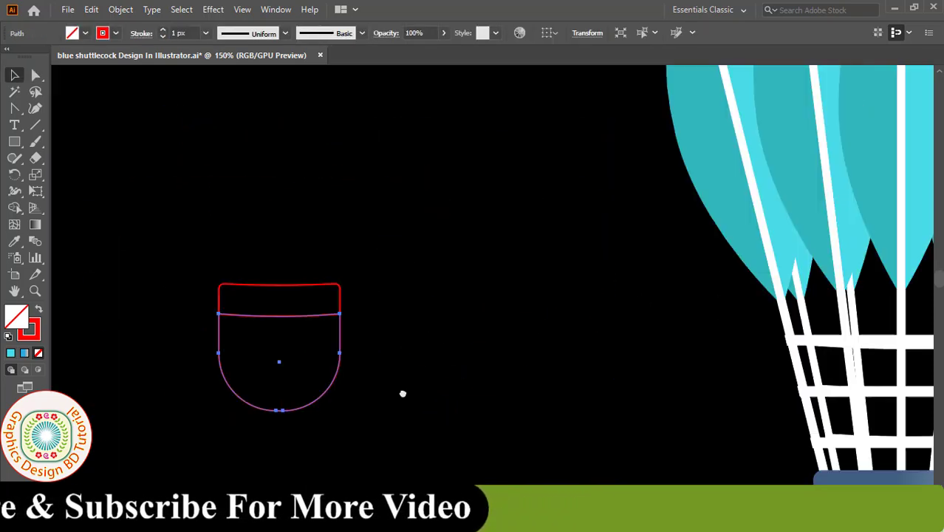
pyautogui.moveTo(116, 215); pyautogui.dragTo(334, 422)
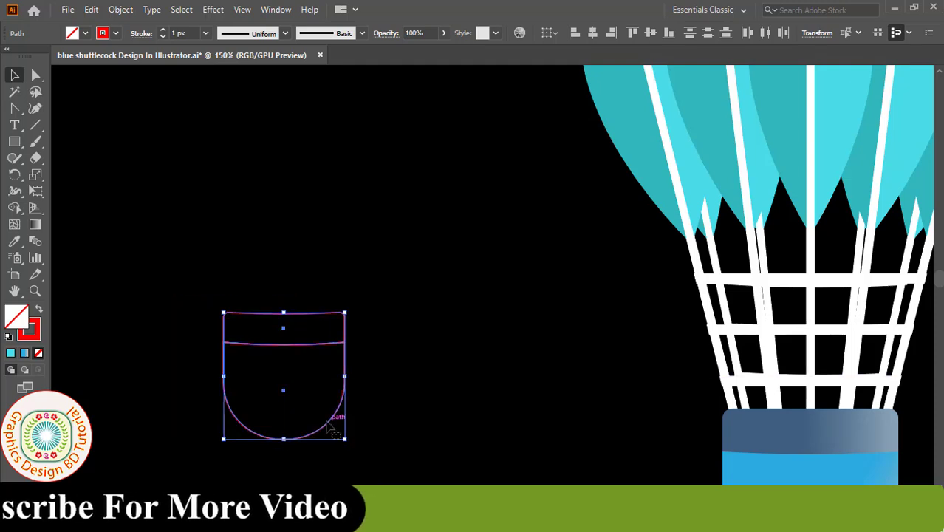
pyautogui.click(358, 430)
pyautogui.click(336, 423)
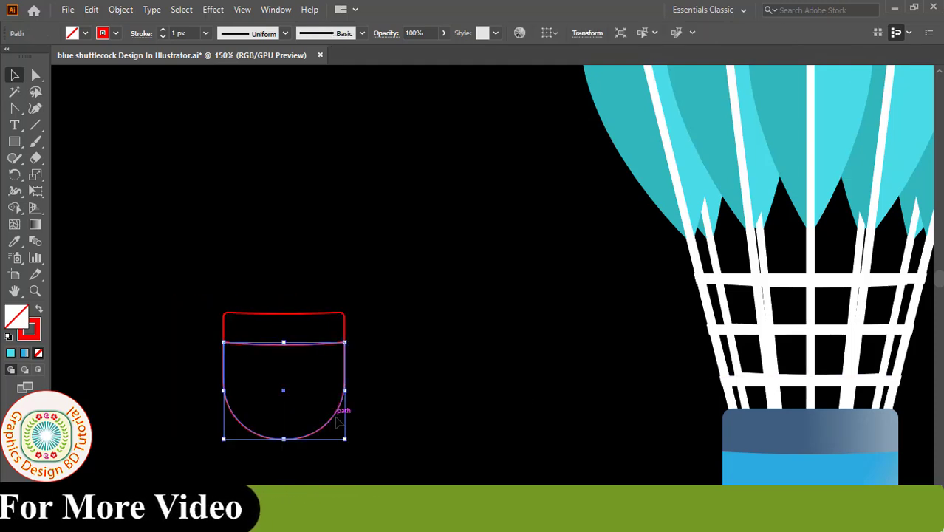
# Step: Fill the U-shaped base with a linear gradient angled diagonally across it
pyautogui.click(34, 227)
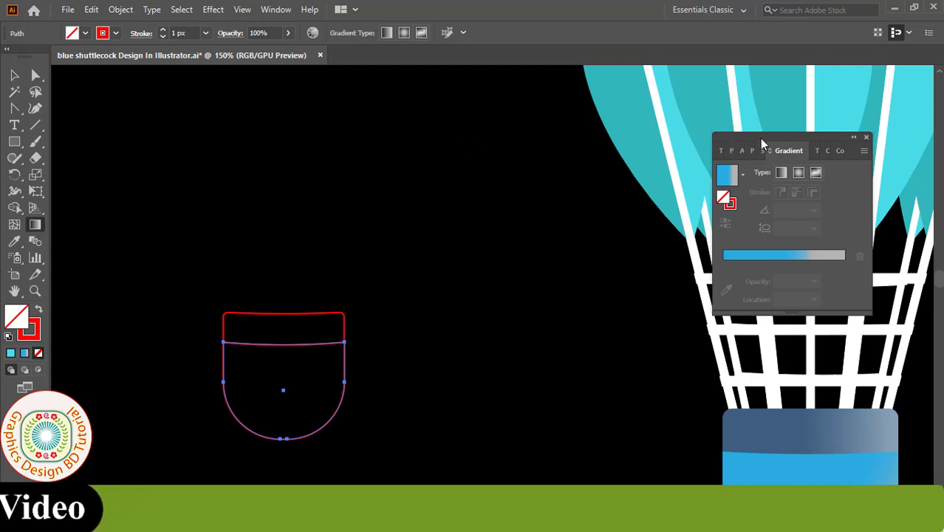
pyautogui.moveTo(763, 144); pyautogui.dragTo(467, 173)
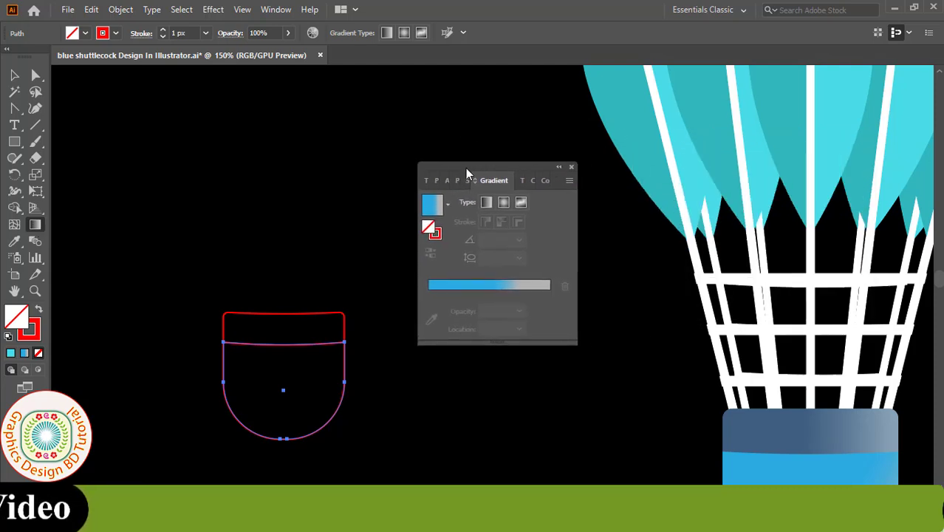
pyautogui.click(486, 203)
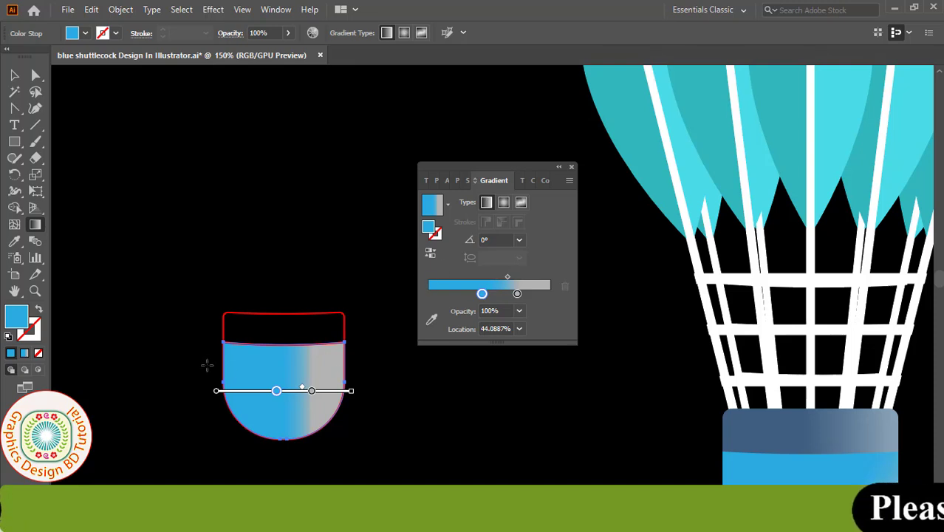
pyautogui.moveTo(208, 343); pyautogui.dragTo(389, 438)
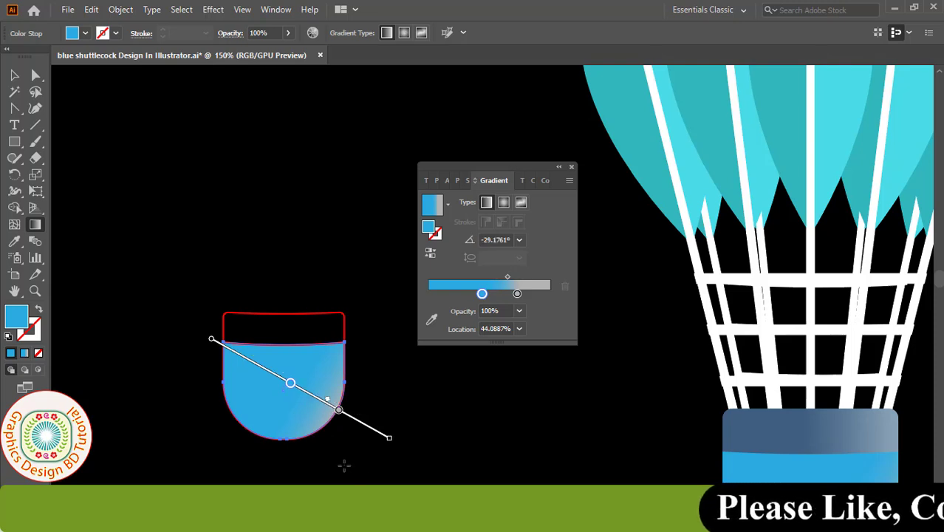
# Step: Nudge the blue gradient stop to about 48.9%, then select the top band
pyautogui.doubleClick(290, 384)
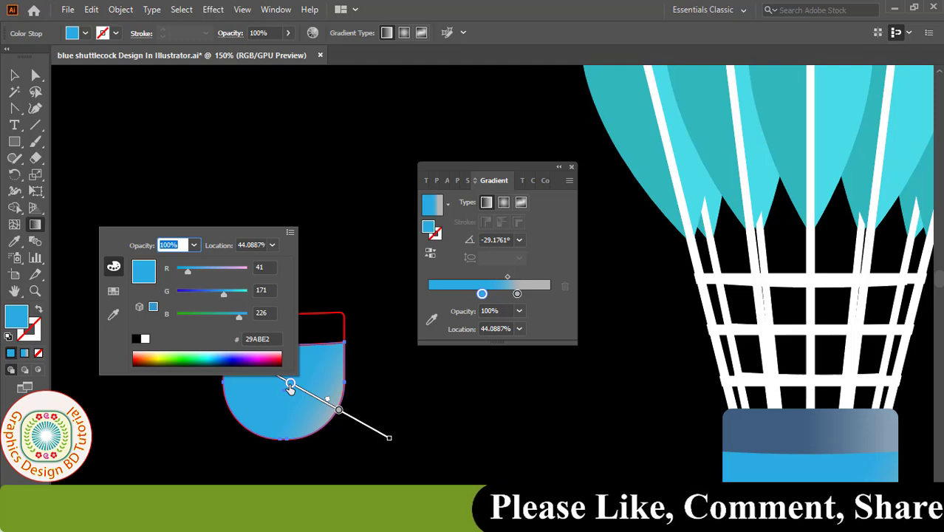
pyautogui.click(115, 291)
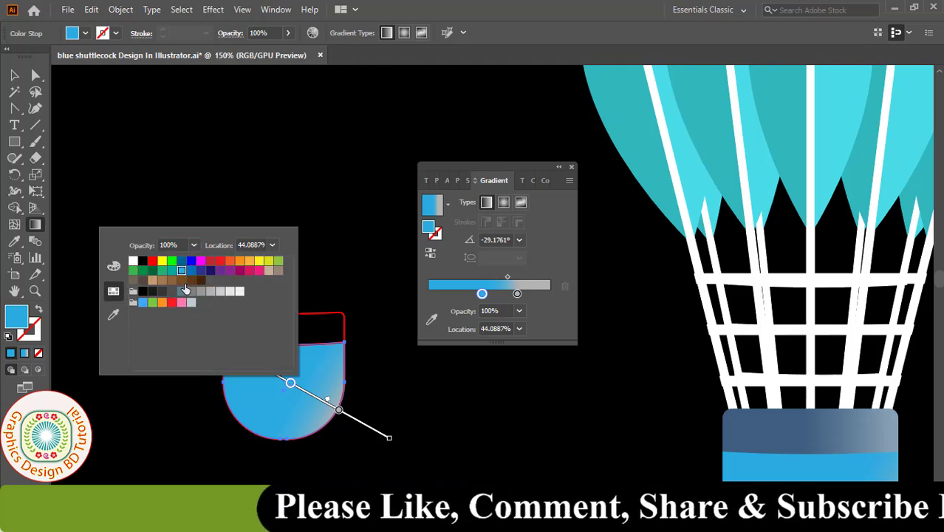
pyautogui.click(302, 392)
pyautogui.moveTo(299, 392); pyautogui.dragTo(304, 395)
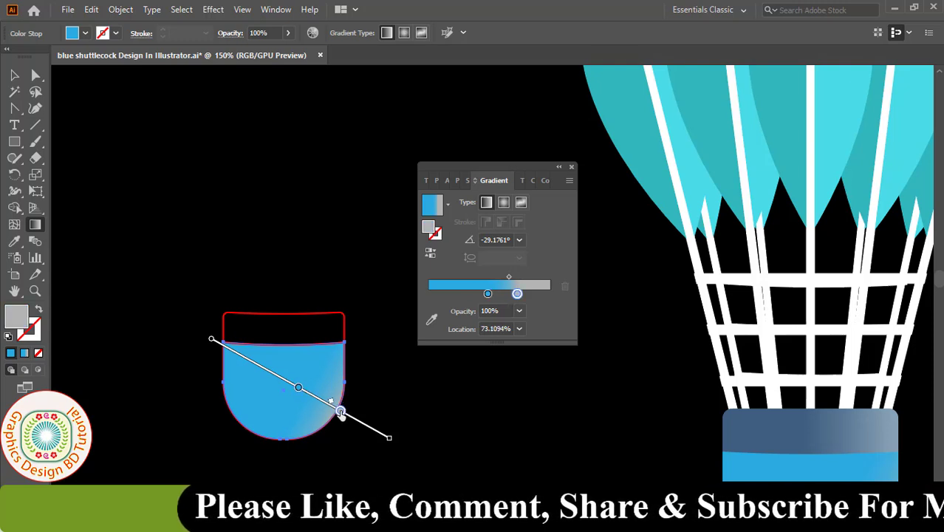
pyautogui.click(14, 76)
pyautogui.click(200, 260)
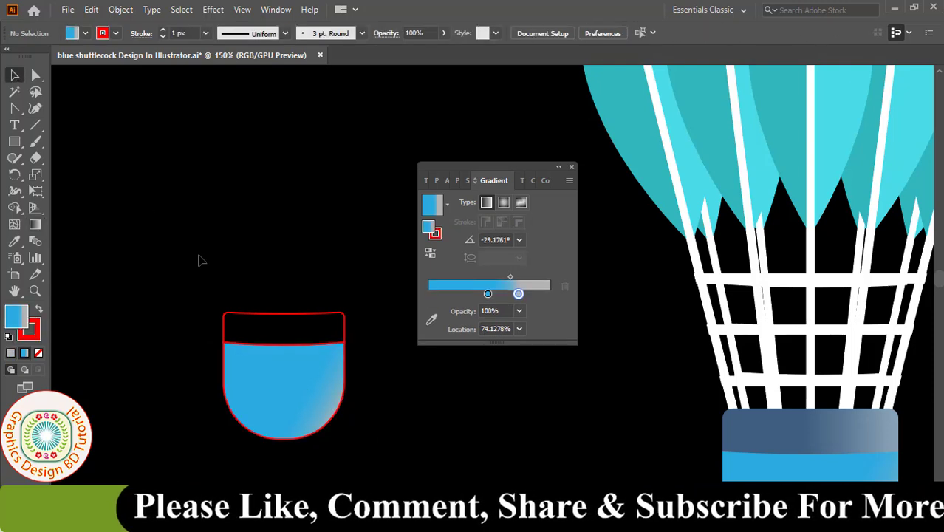
pyautogui.click(252, 318)
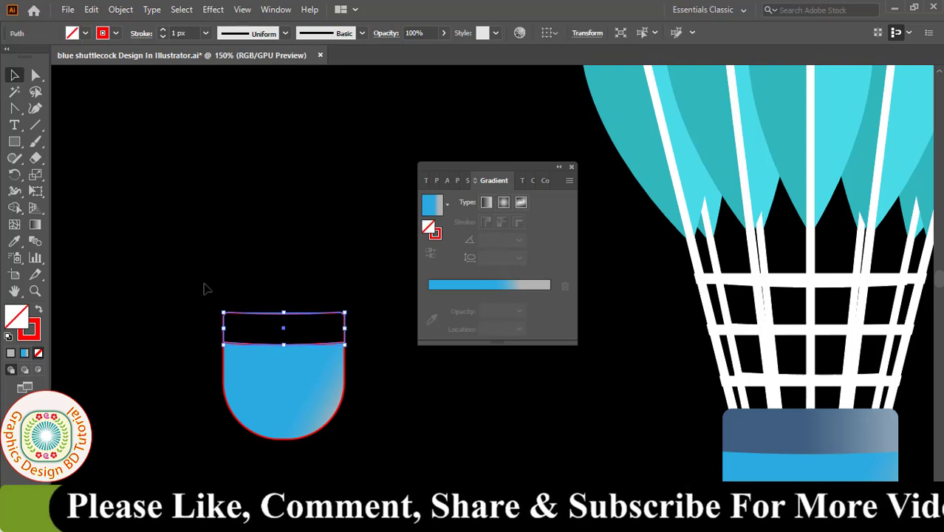
# Step: Apply a linear gradient to the top band and switch its stop sliders to HSB
pyautogui.click(486, 203)
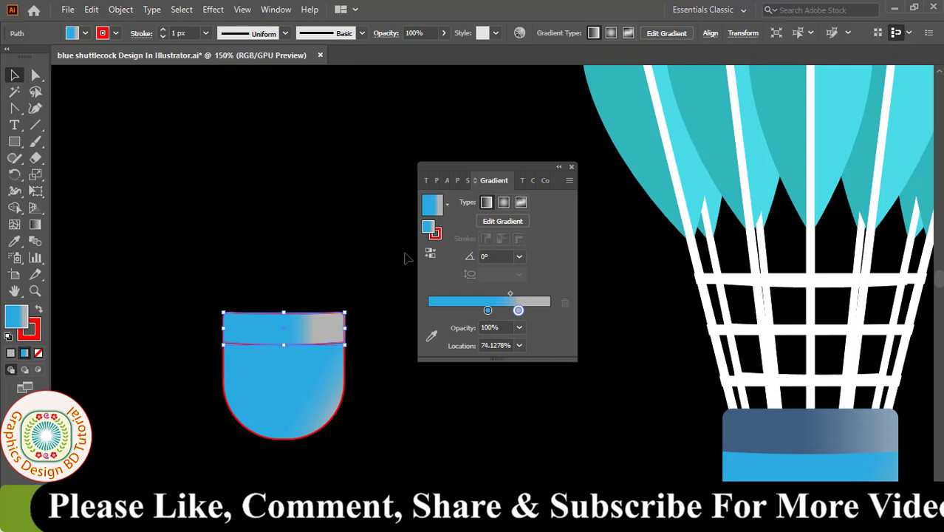
pyautogui.click(41, 230)
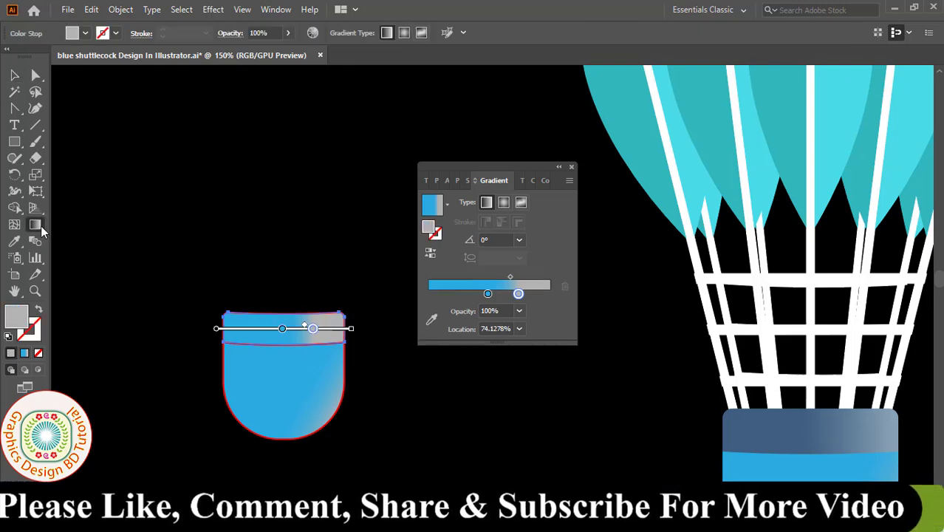
pyautogui.doubleClick(282, 329)
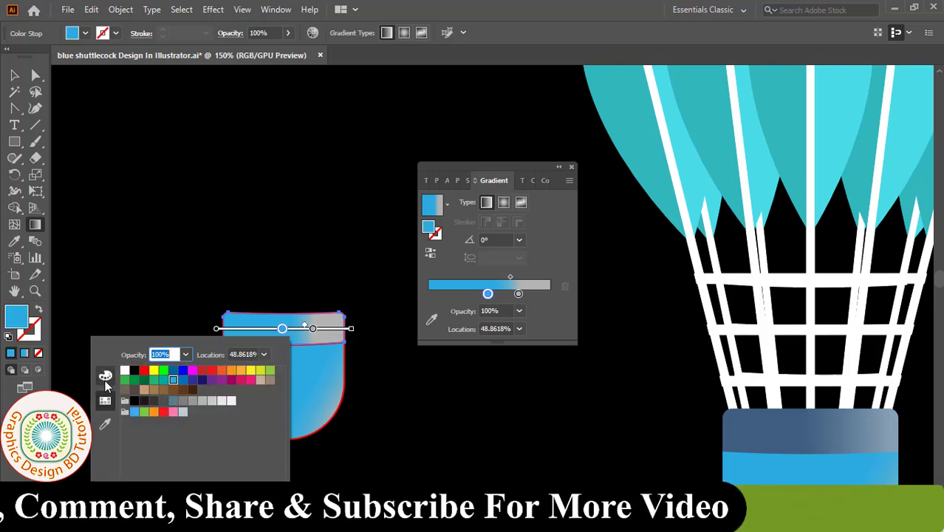
pyautogui.click(106, 377)
pyautogui.click(282, 342)
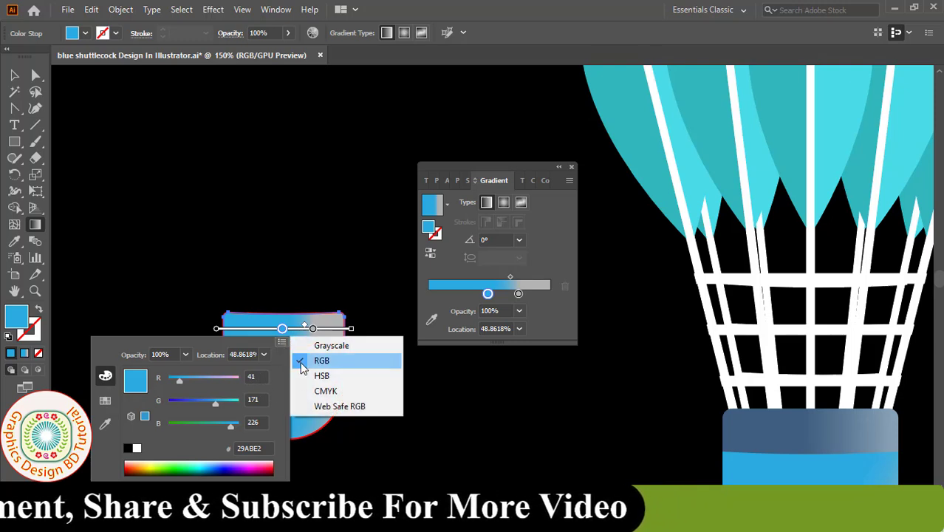
pyautogui.click(320, 376)
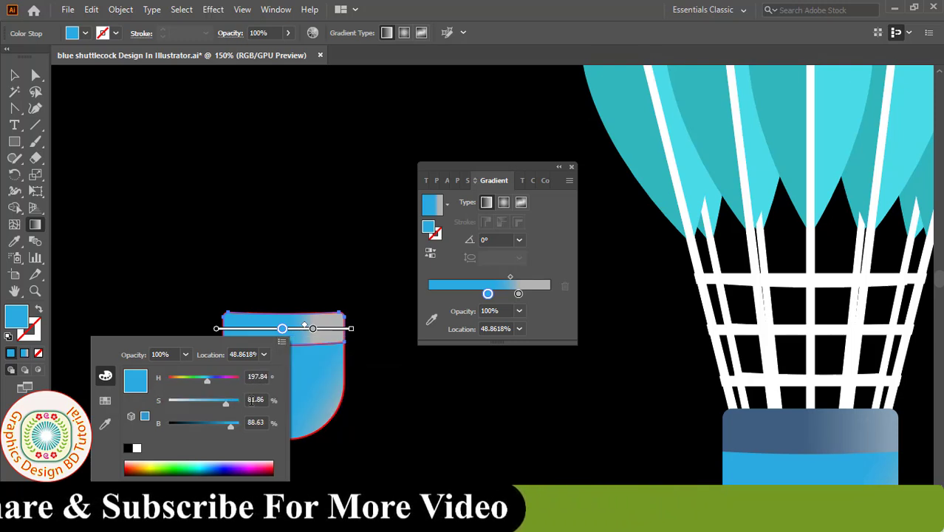
# Step: Make the left stop dark slate blue (H 210, S 50, B 50) at 0%
pyautogui.click(249, 376)
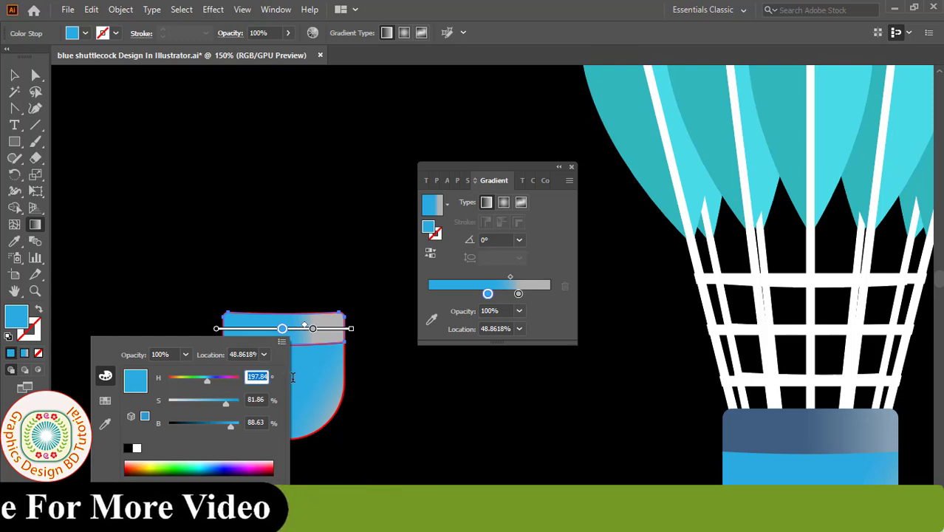
pyautogui.write('210')
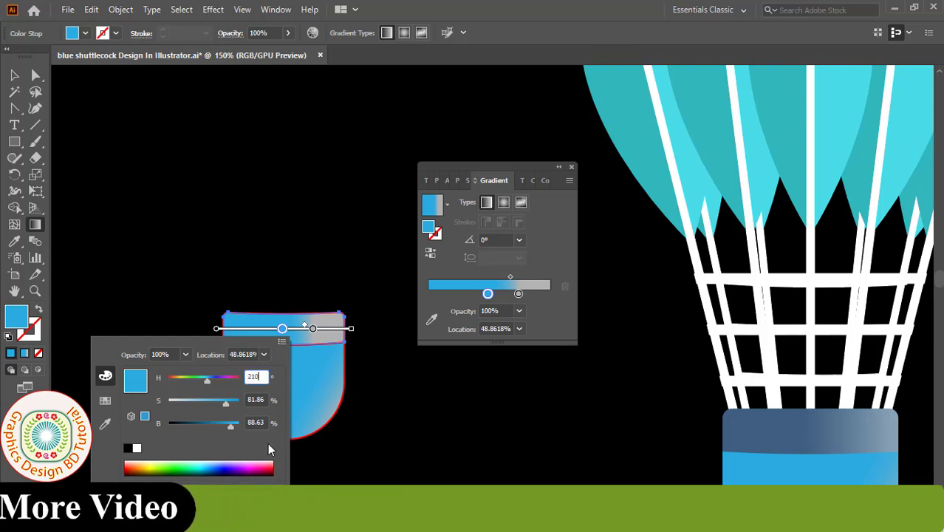
pyautogui.click(247, 398)
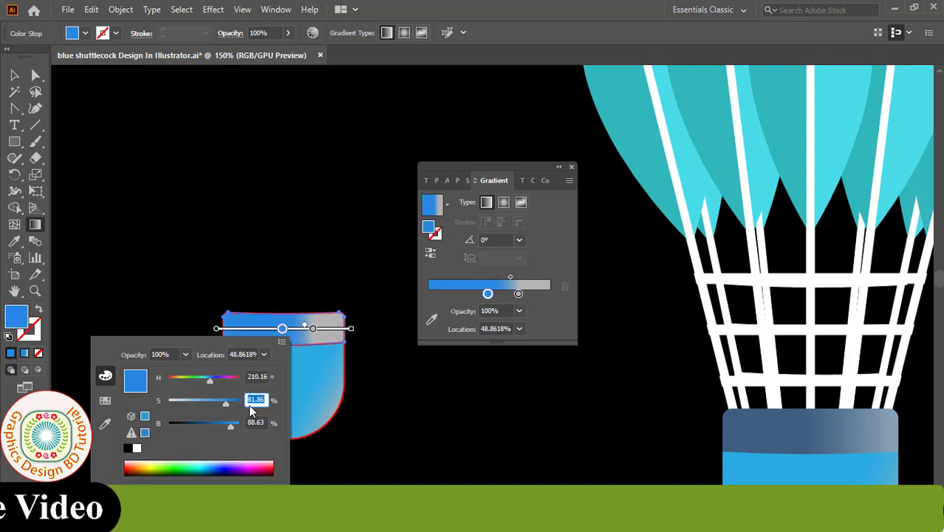
pyautogui.write('50')
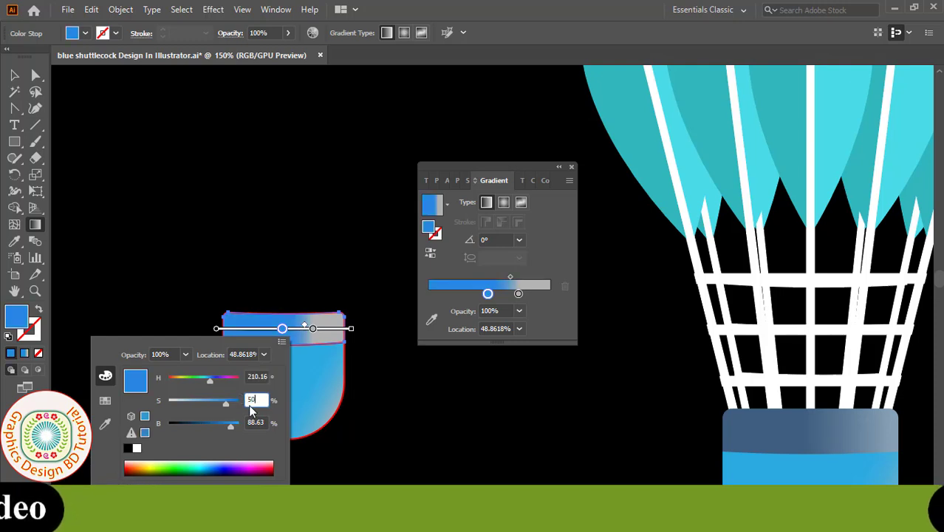
pyautogui.click(265, 423)
pyautogui.moveTo(265, 423); pyautogui.dragTo(241, 423)
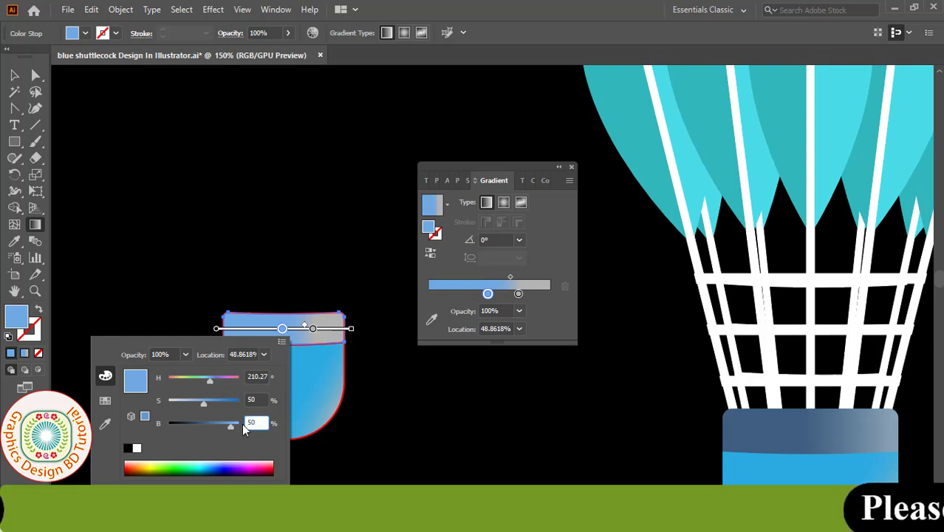
pyautogui.press('Return')
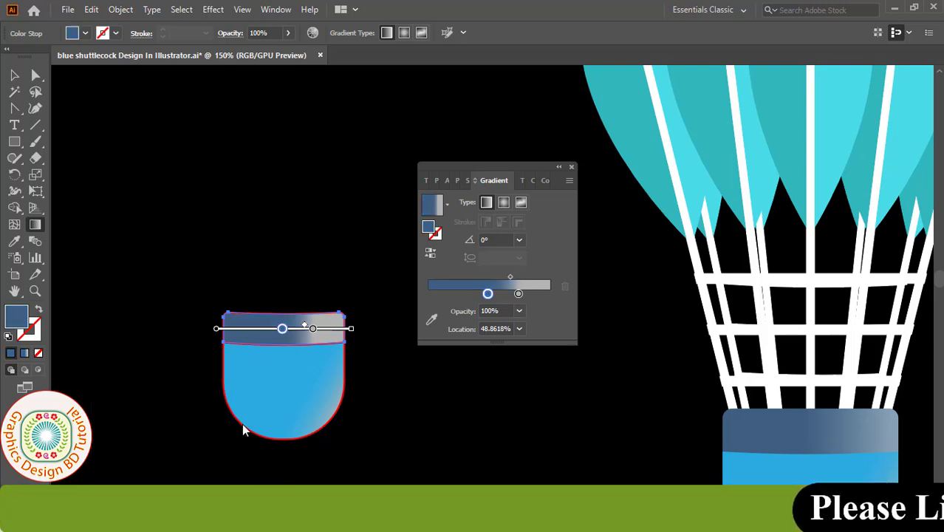
pyautogui.click(519, 330)
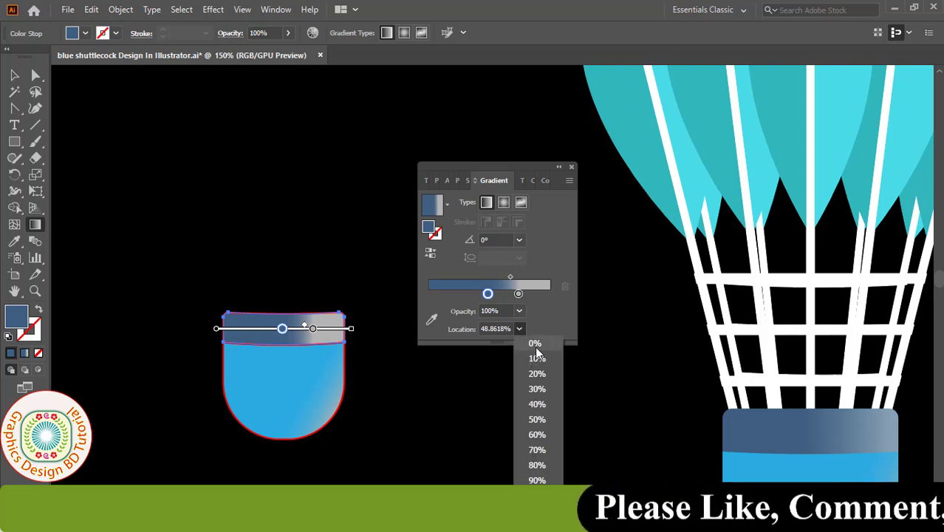
pyautogui.click(534, 345)
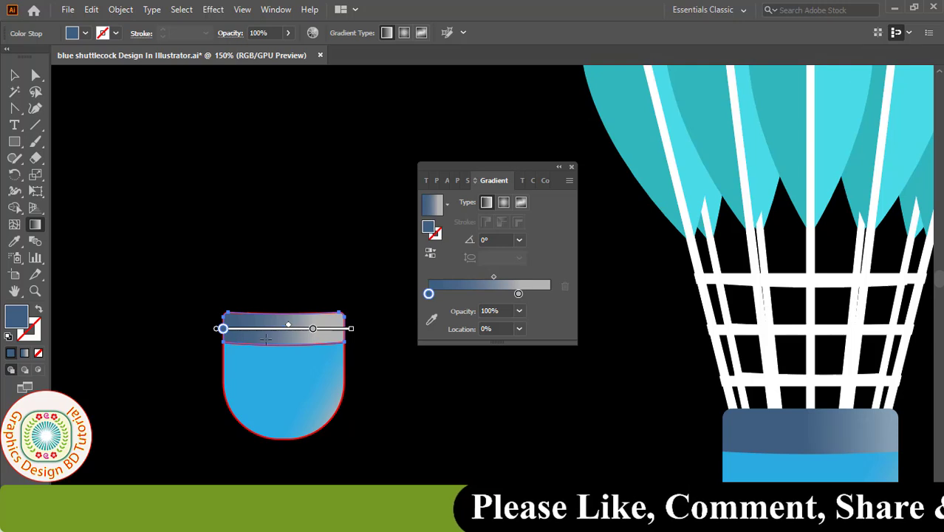
# Step: Make the right stop light greyish blue (H 205, S 25) at 90%
pyautogui.doubleClick(313, 329)
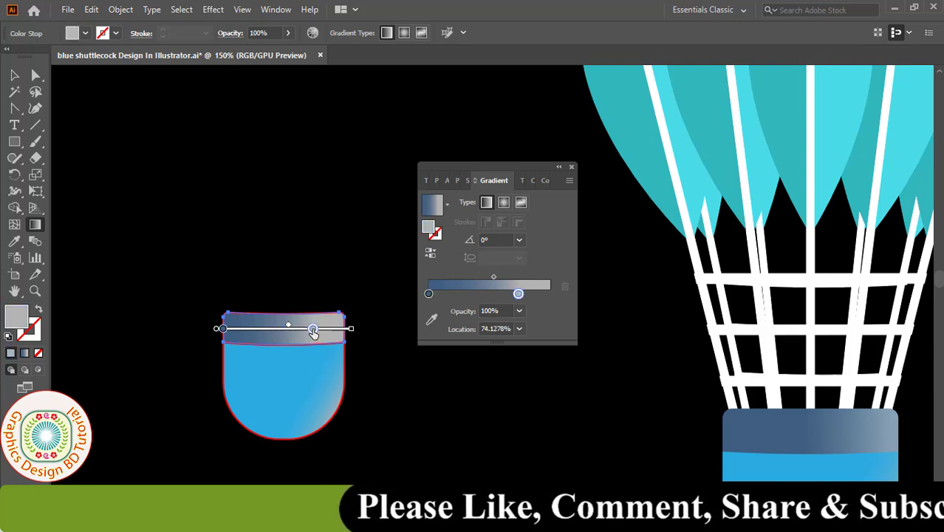
pyautogui.click(287, 377)
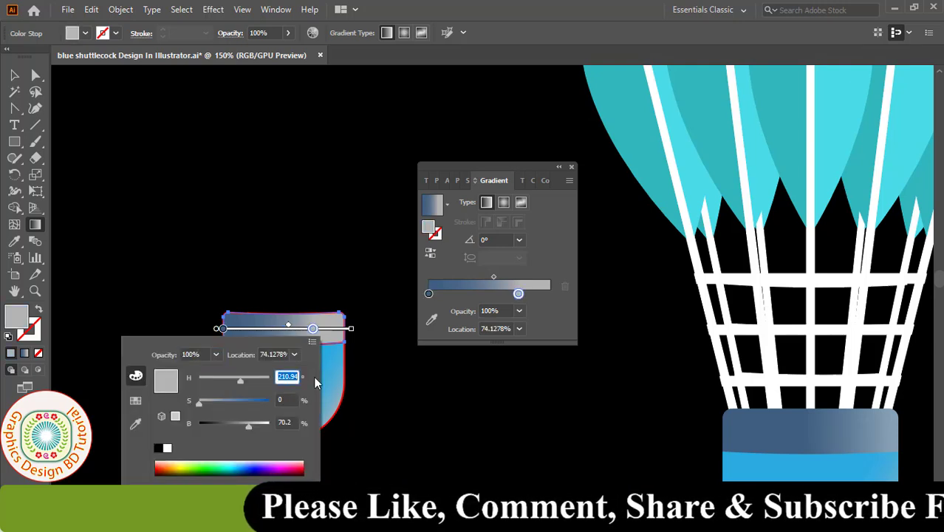
pyautogui.write('20')
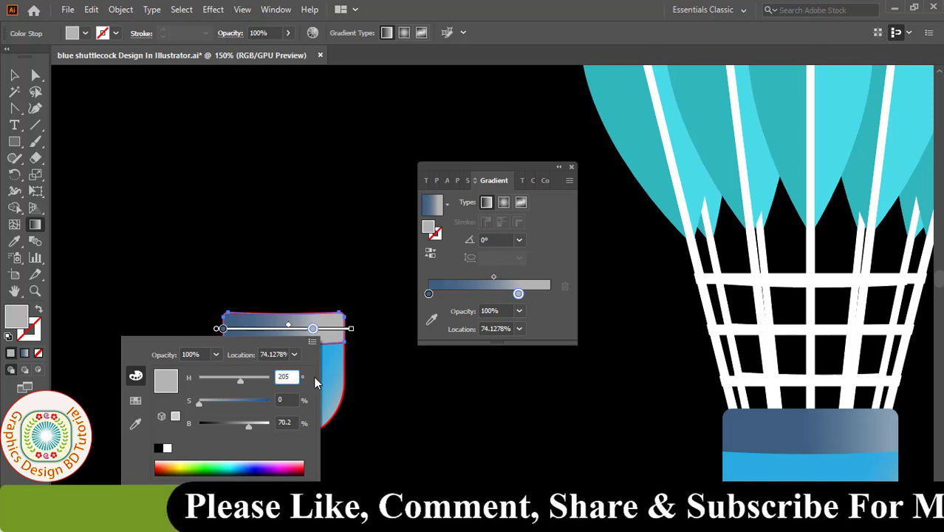
pyautogui.write('5')
pyautogui.click(290, 399)
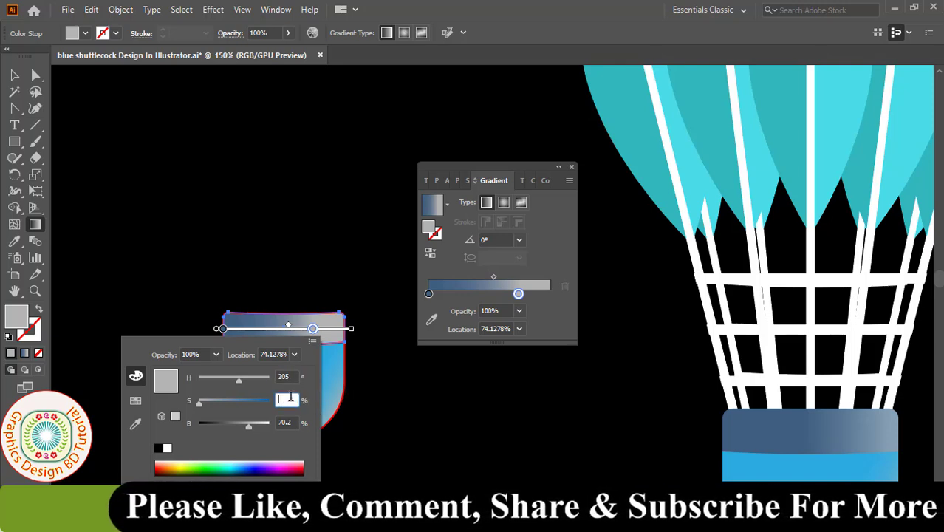
pyautogui.click(294, 423)
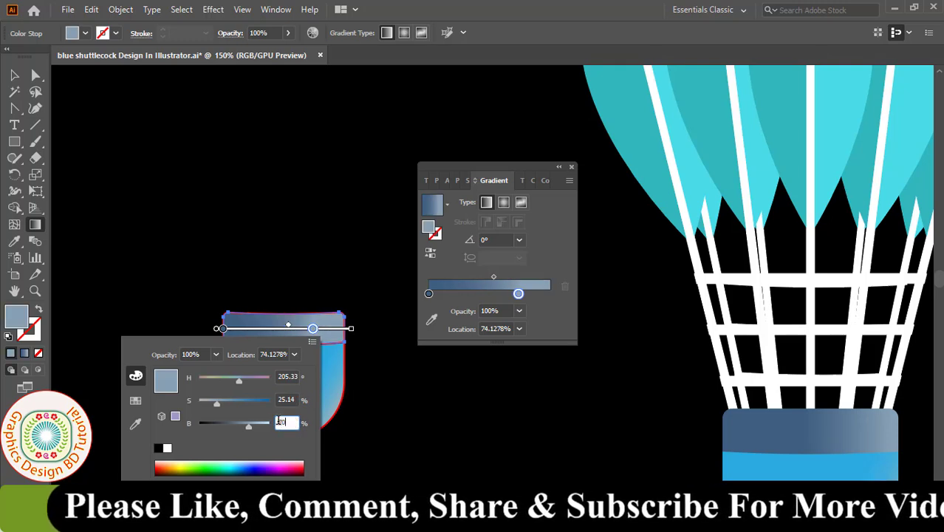
pyautogui.press('Return')
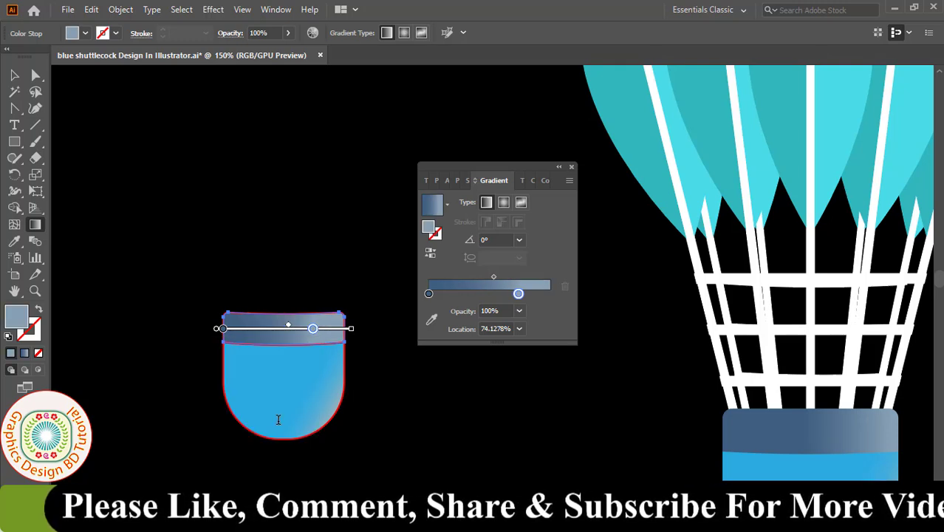
pyautogui.click(519, 331)
pyautogui.click(537, 493)
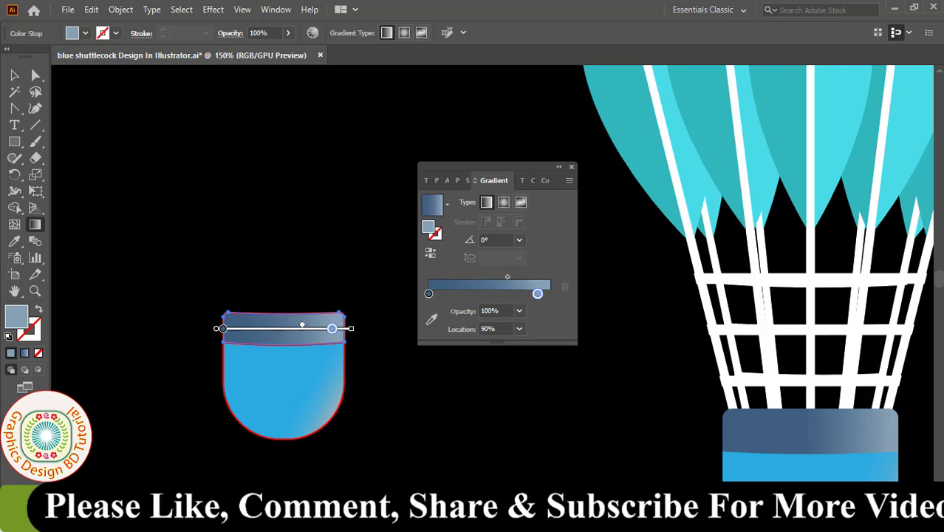
# Step: Marquee-select both the top band and the U-shaped base
pyautogui.press('v')
pyautogui.click(187, 257)
pyautogui.moveTo(196, 284); pyautogui.dragTo(352, 417)
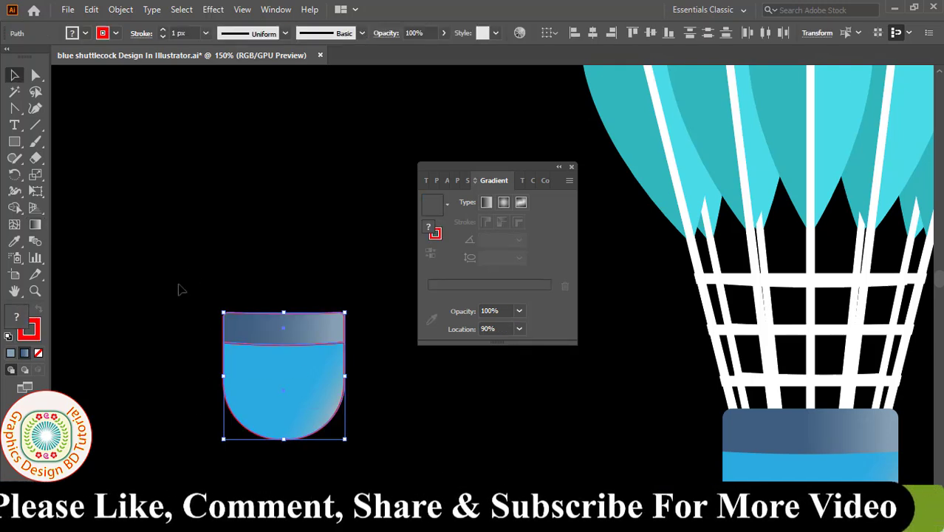
# Step: Set the cap's stroke to None to remove its pink outline
pyautogui.click(116, 33)
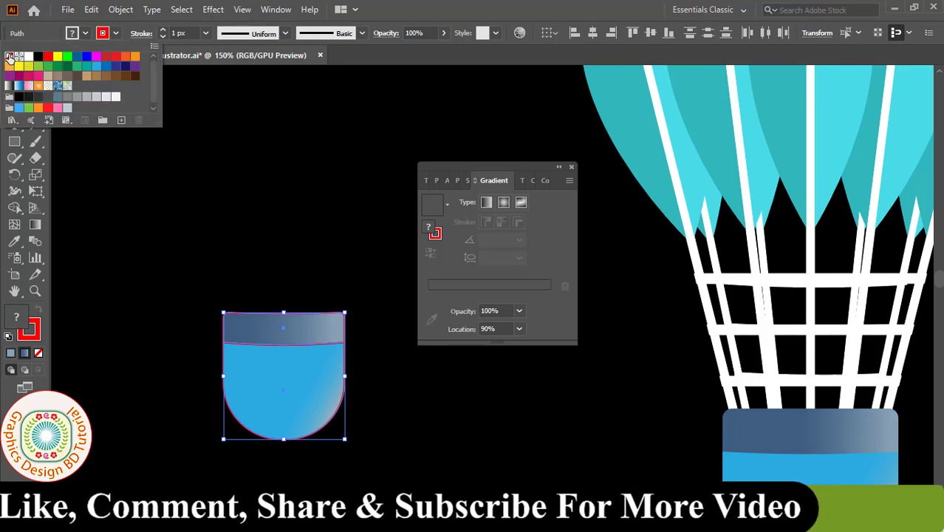
pyautogui.click(10, 57)
pyautogui.click(255, 235)
pyautogui.click(248, 240)
# Step: Zoom out and group the cap's two pieces into one object
pyautogui.scroll(-2, 441, 337)
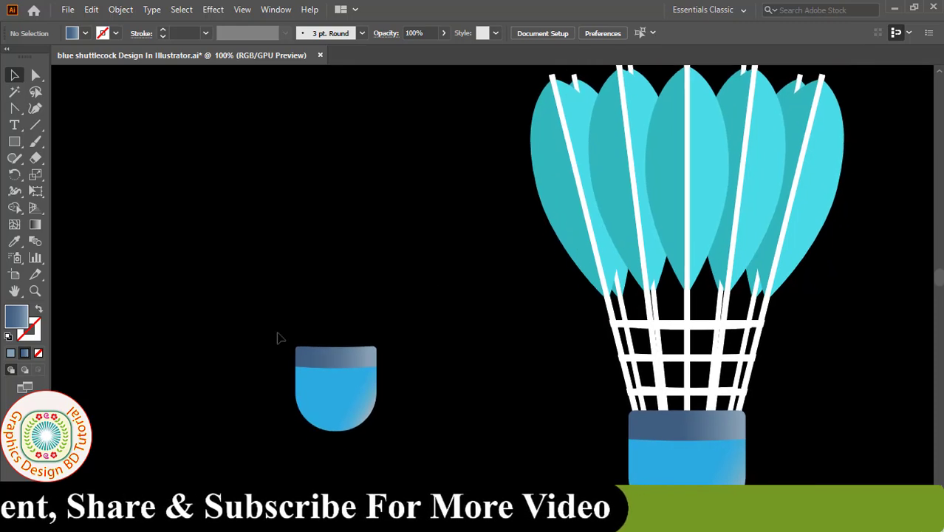
pyautogui.moveTo(278, 338); pyautogui.dragTo(411, 457)
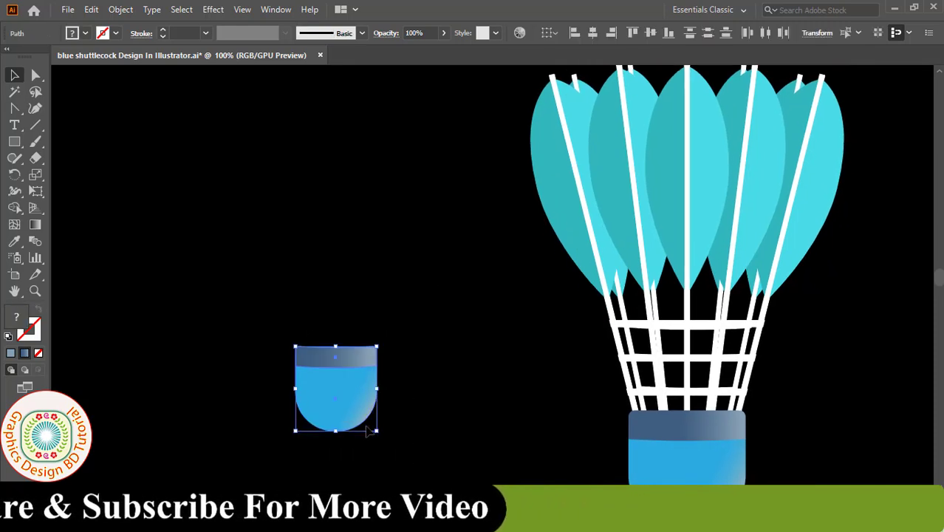
pyautogui.rightClick(344, 407)
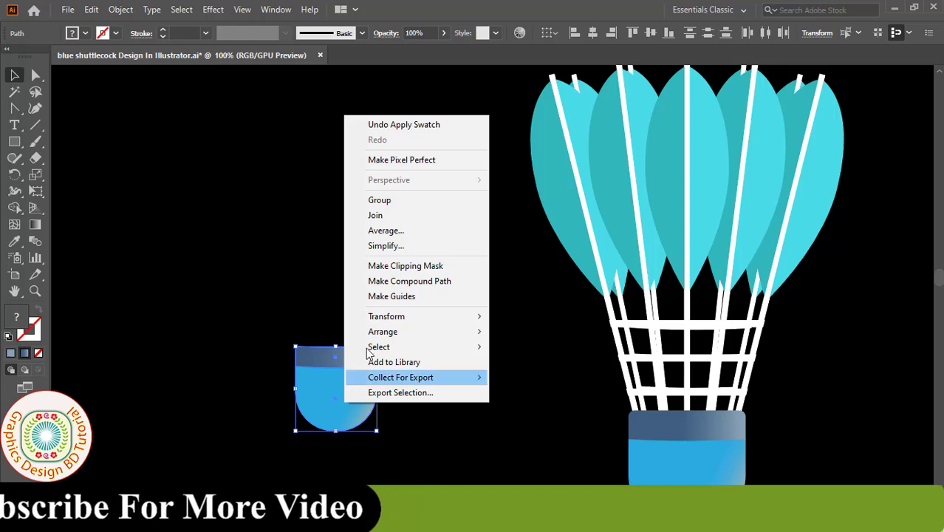
pyautogui.click(398, 201)
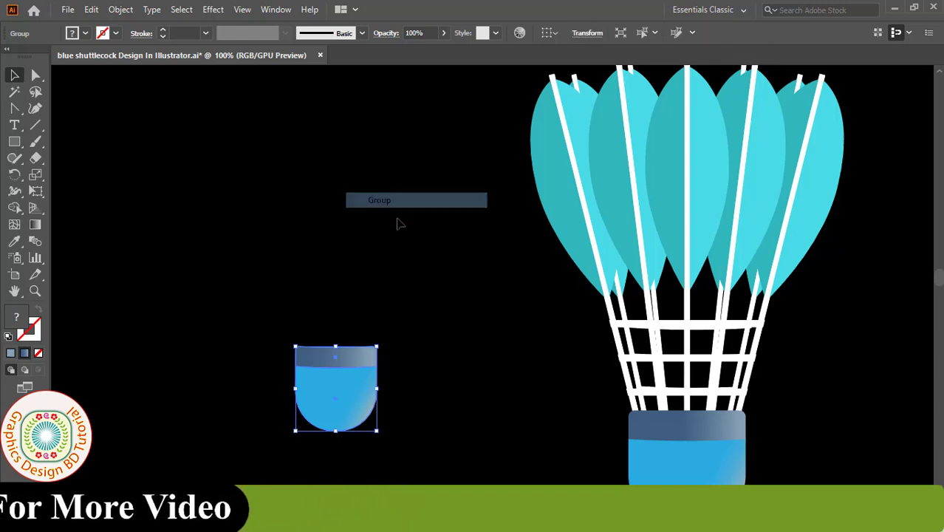
pyautogui.click(299, 252)
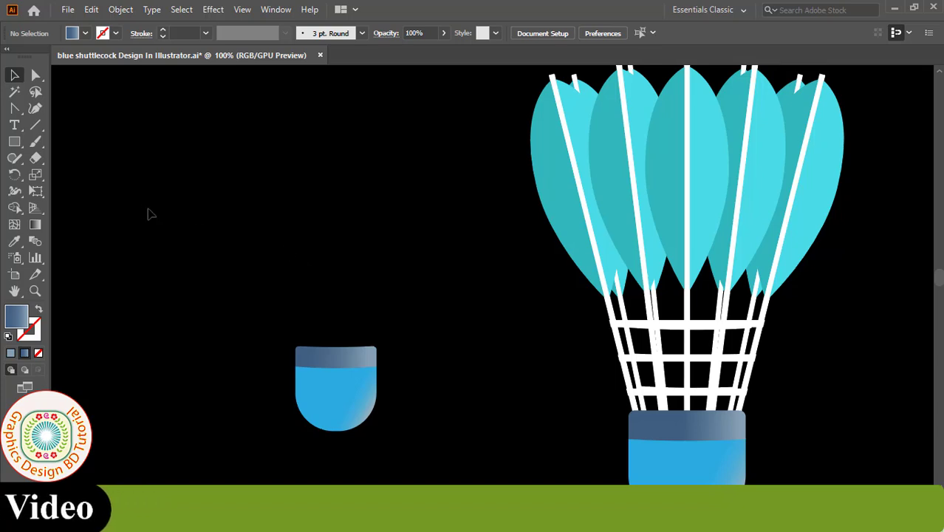
# Step: Draw a straight vertical line rising up from the small cap with the Line Segment Tool
pyautogui.click(38, 124)
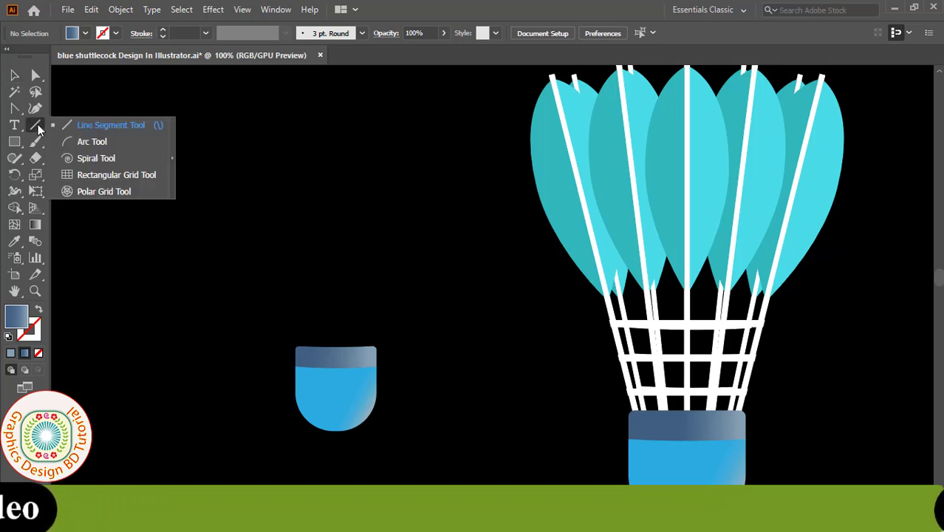
pyautogui.click(103, 127)
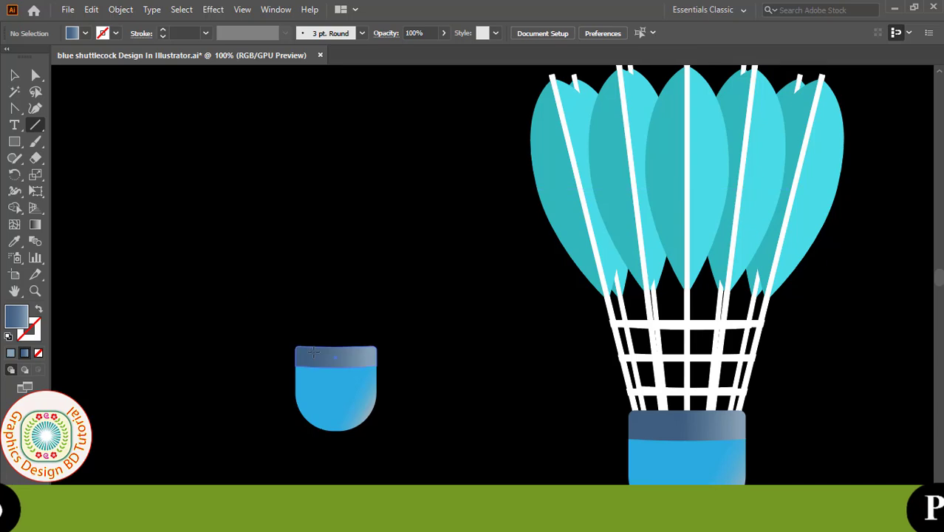
pyautogui.moveTo(314, 353); pyautogui.dragTo(316, 264)
pyautogui.press('v')
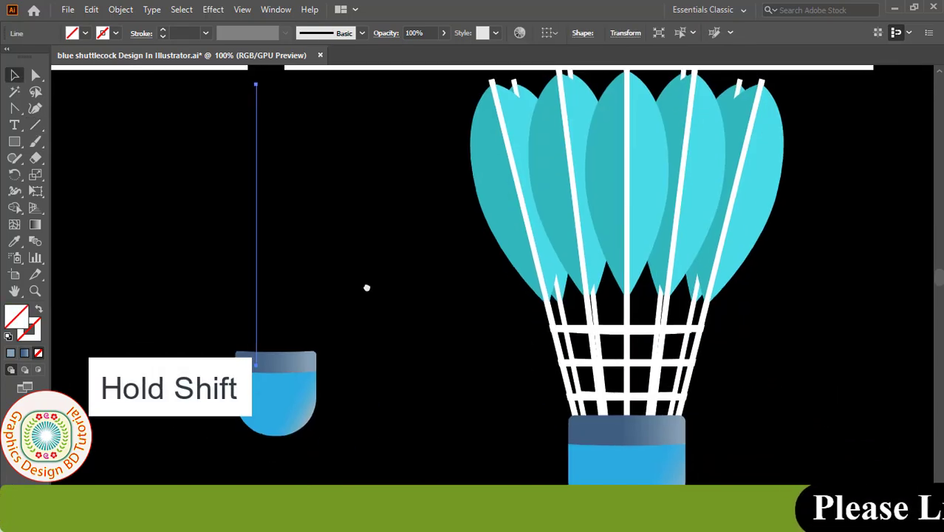
pyautogui.click(214, 238)
# Step: Give the vertical line a white stroke at 5 px weight
pyautogui.click(260, 236)
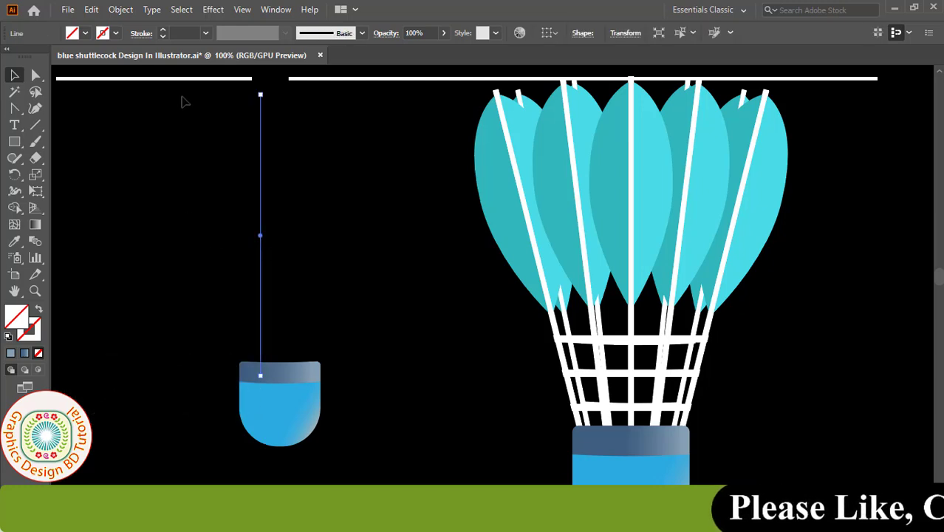
pyautogui.click(116, 34)
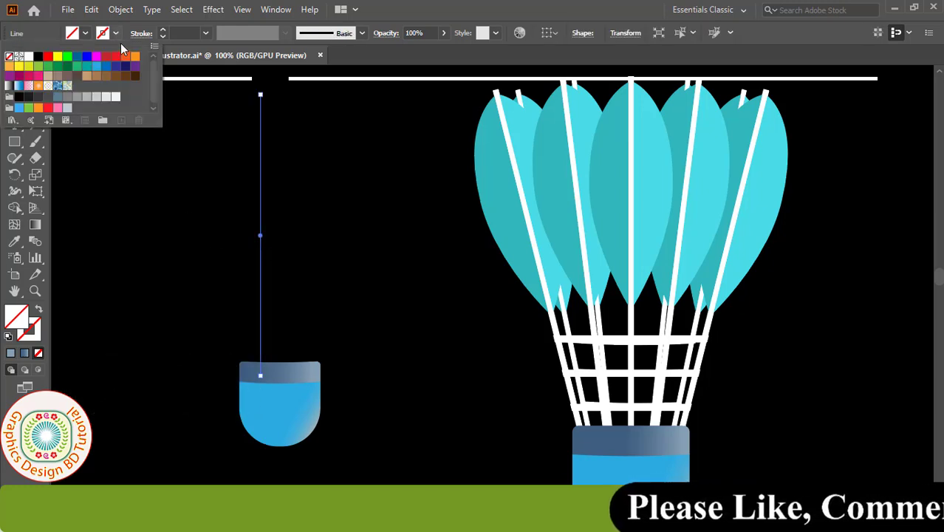
pyautogui.click(28, 56)
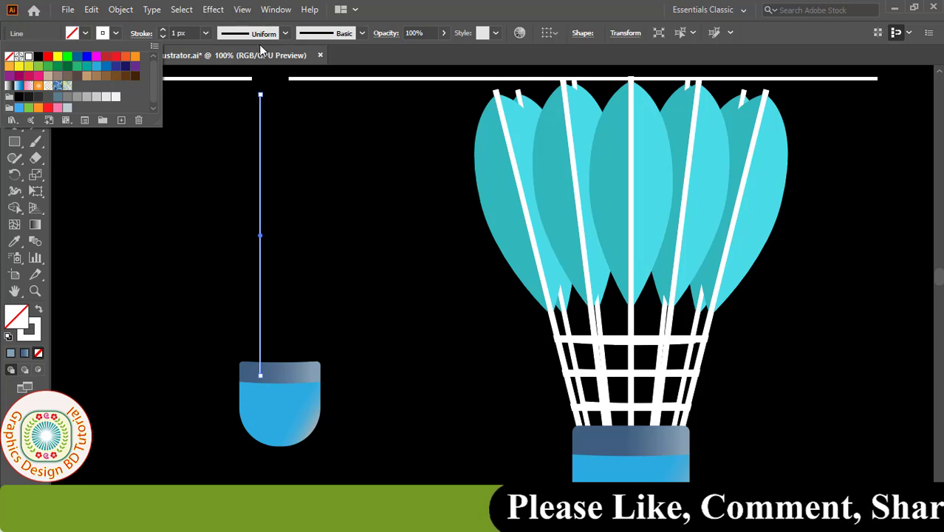
pyautogui.click(205, 32)
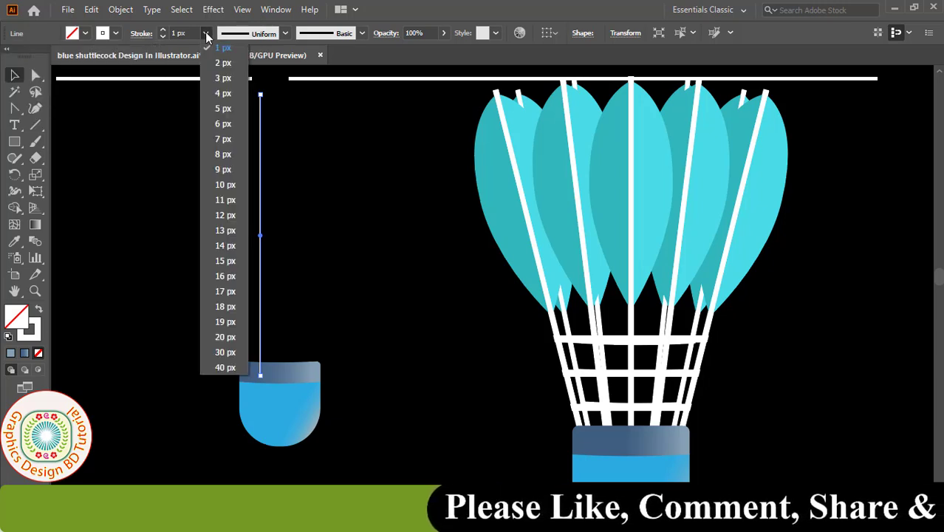
pyautogui.click(221, 113)
pyautogui.click(178, 245)
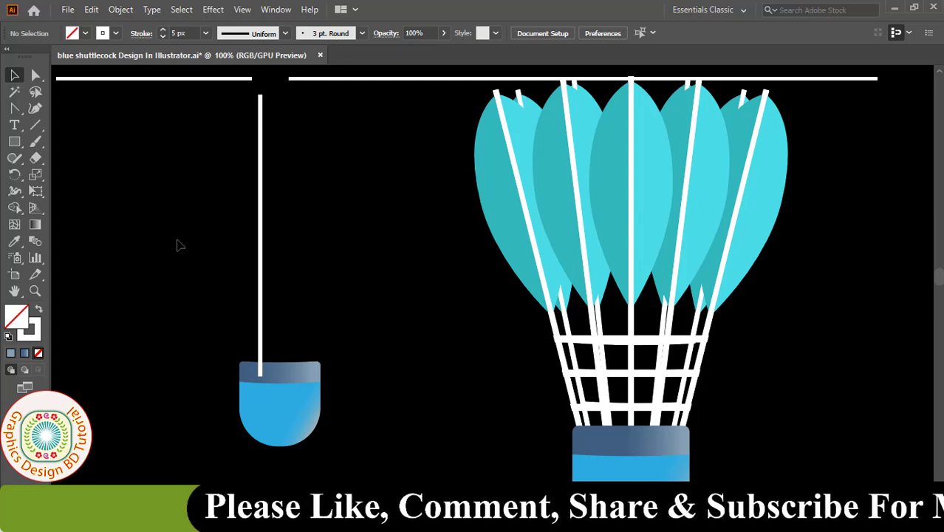
# Step: Draw a circle beside the stick's top with a 1 px outline, then select circle, stick and cap
pyautogui.moveTo(14, 141); pyautogui.dragTo(89, 176)
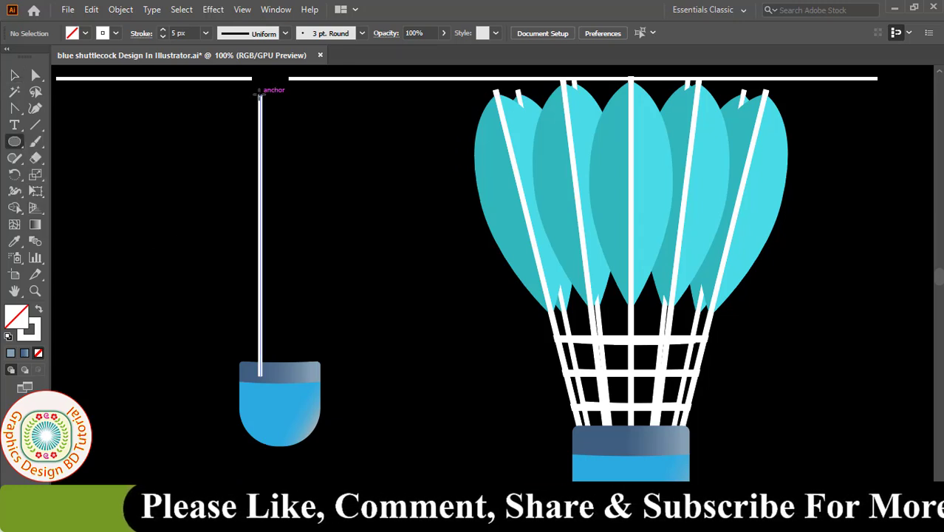
pyautogui.moveTo(260, 95)
pyautogui.mouseDown()
pyautogui.moveTo(329, 185)
pyautogui.moveTo(353, 185)
pyautogui.moveTo(398, 280)
pyautogui.mouseUp()
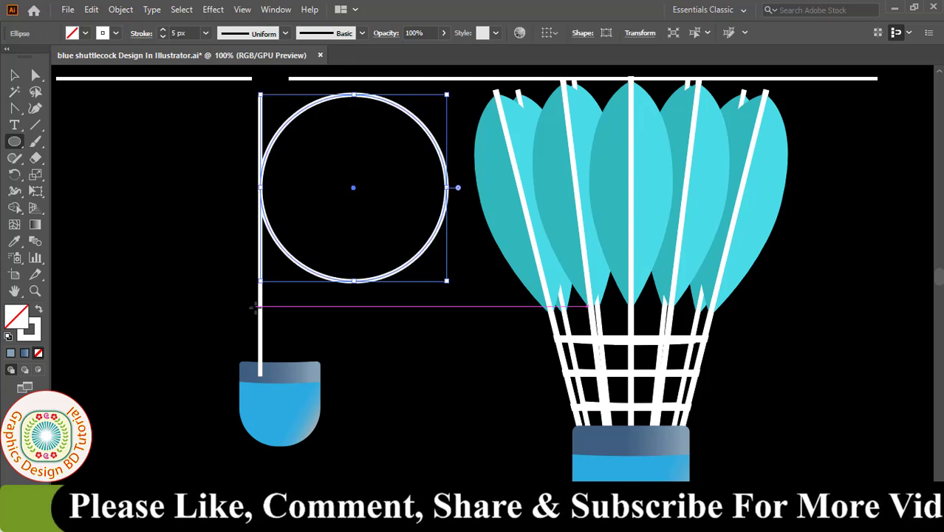
pyautogui.click(206, 34)
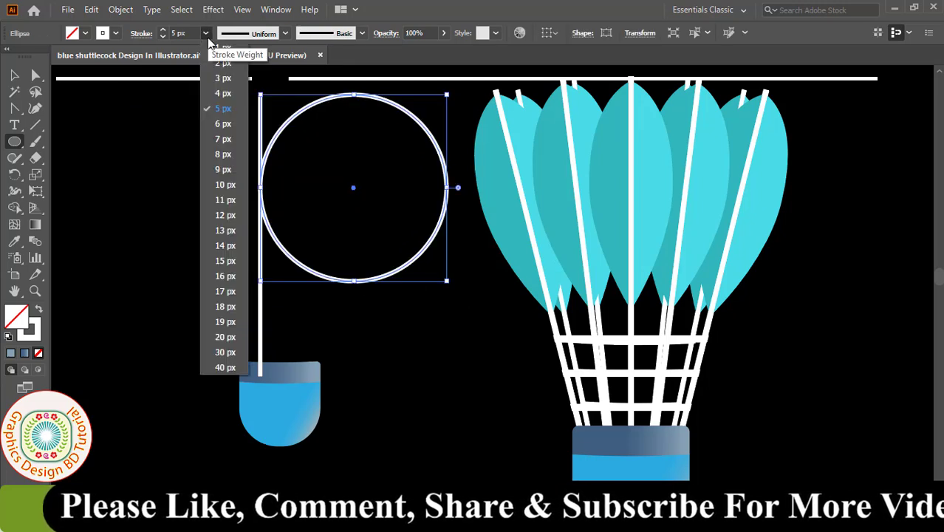
pyautogui.click(223, 48)
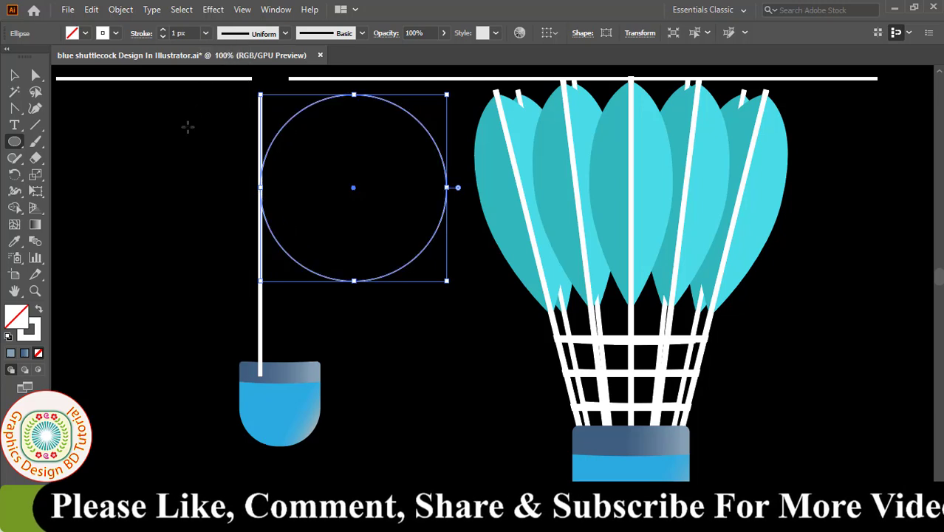
pyautogui.press('v')
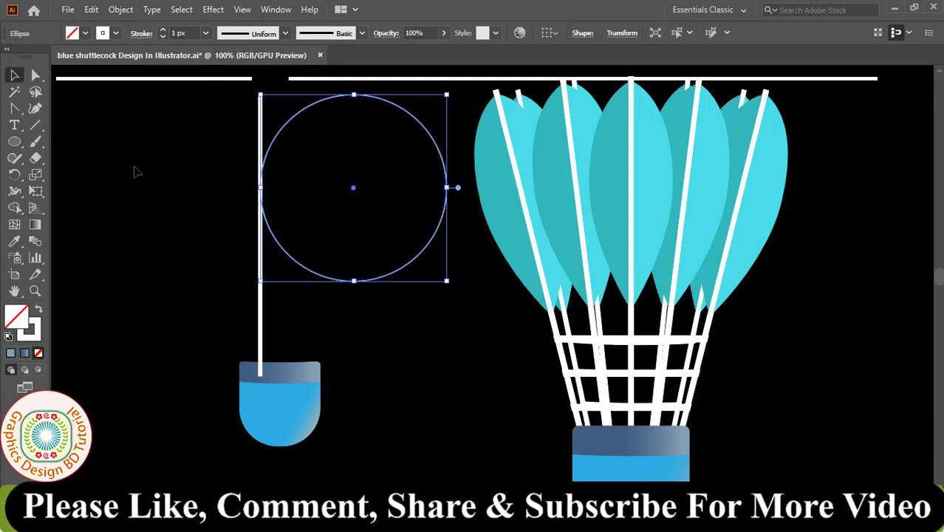
pyautogui.click(198, 173)
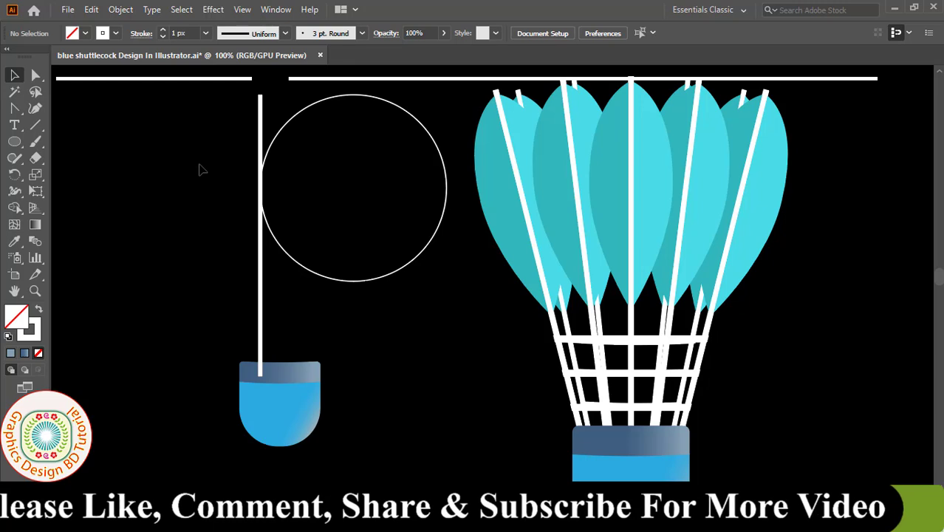
pyautogui.moveTo(200, 169); pyautogui.dragTo(360, 458)
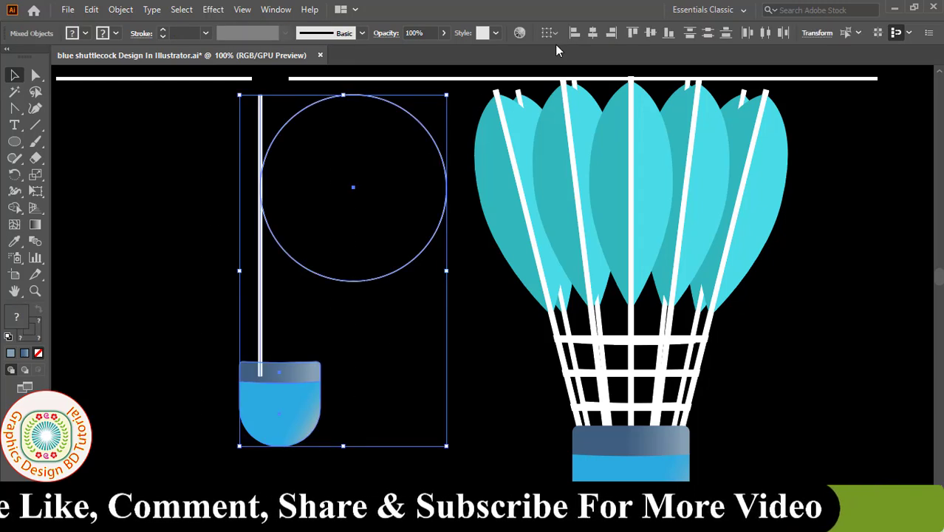
# Step: Center the stick and cap horizontally on the circle as key object, shift all three left, then select the circle
pyautogui.click(551, 34)
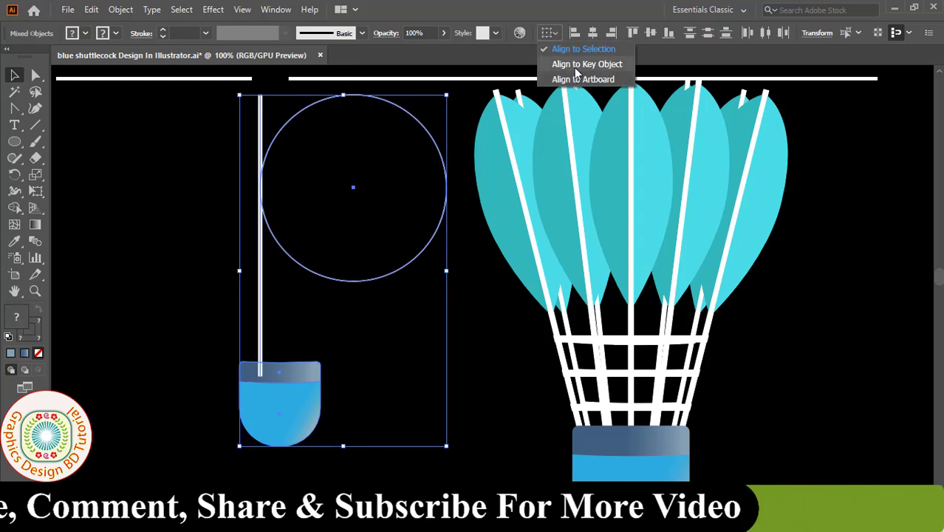
pyautogui.click(577, 66)
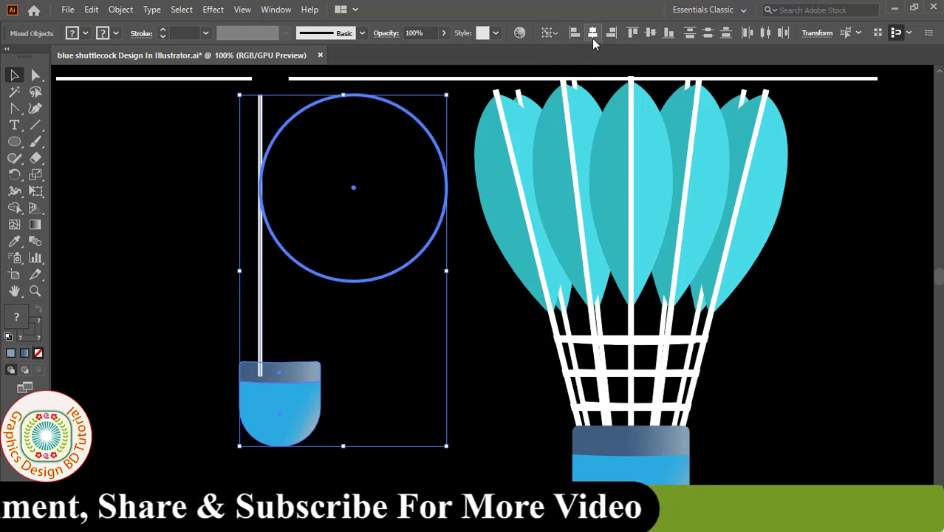
pyautogui.click(591, 33)
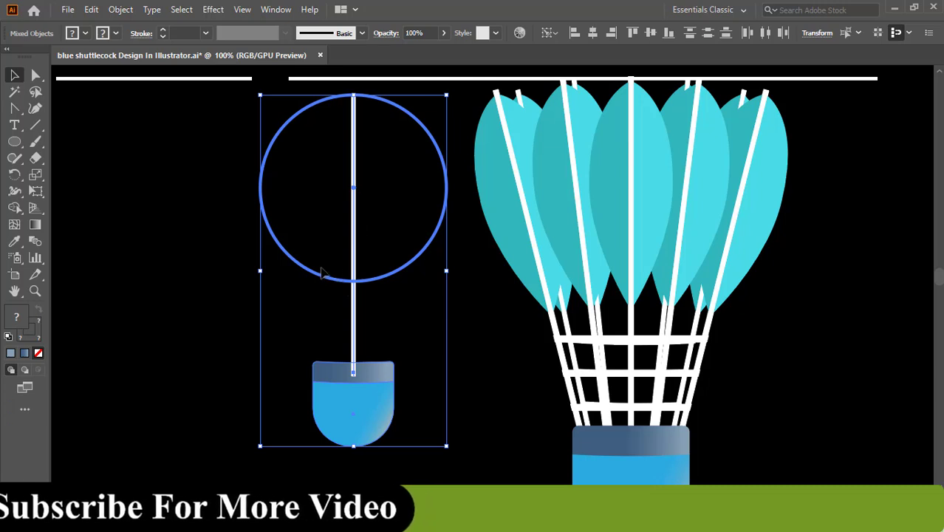
pyautogui.moveTo(365, 283); pyautogui.dragTo(280, 279)
pyautogui.click(391, 296)
pyautogui.click(276, 290)
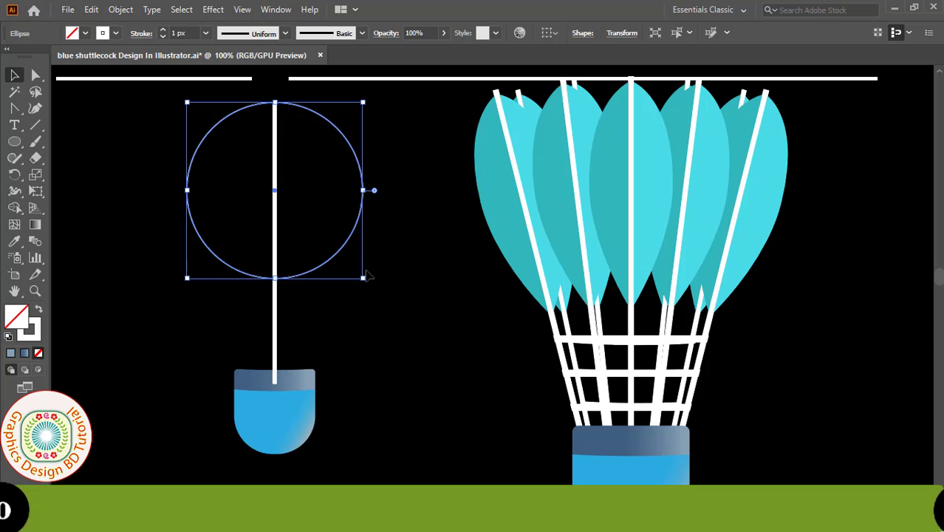
# Step: Narrow the circle into a tall ellipse and make its top and bottom points sharp
pyautogui.moveTo(363, 191); pyautogui.dragTo(309, 193)
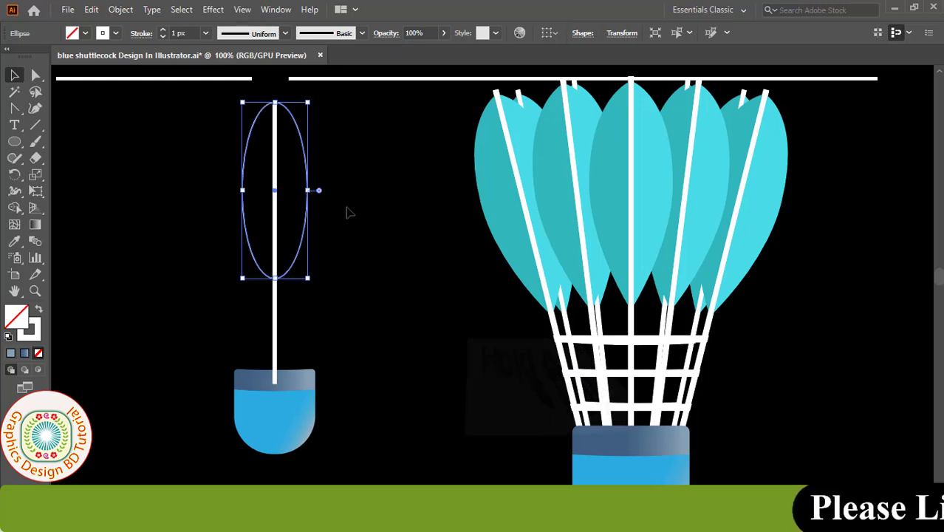
pyautogui.click(315, 221)
pyautogui.moveTo(14, 108); pyautogui.dragTo(86, 159)
pyautogui.click(275, 277)
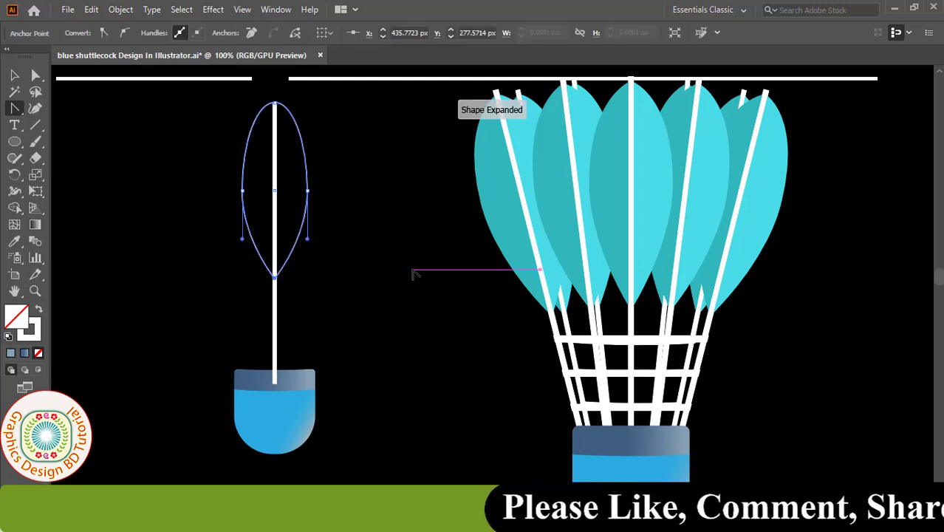
pyautogui.click(274, 103)
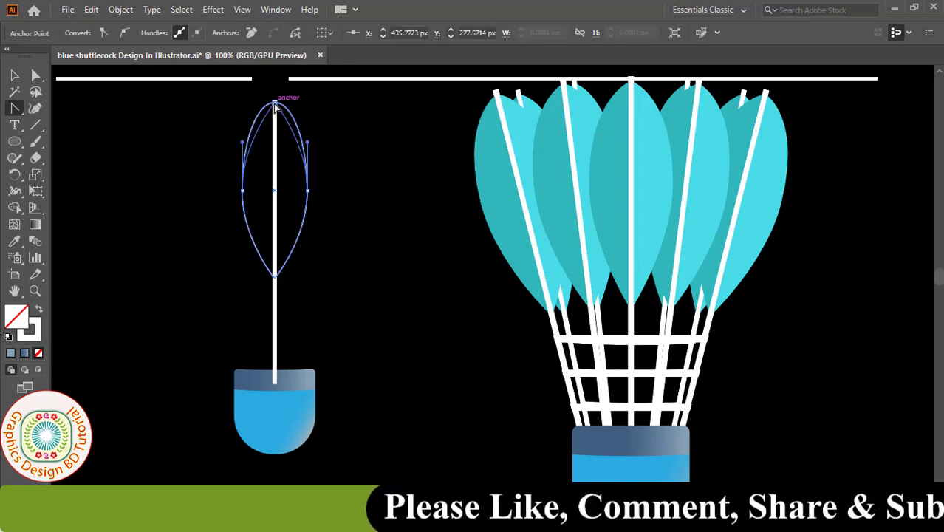
pyautogui.press('v')
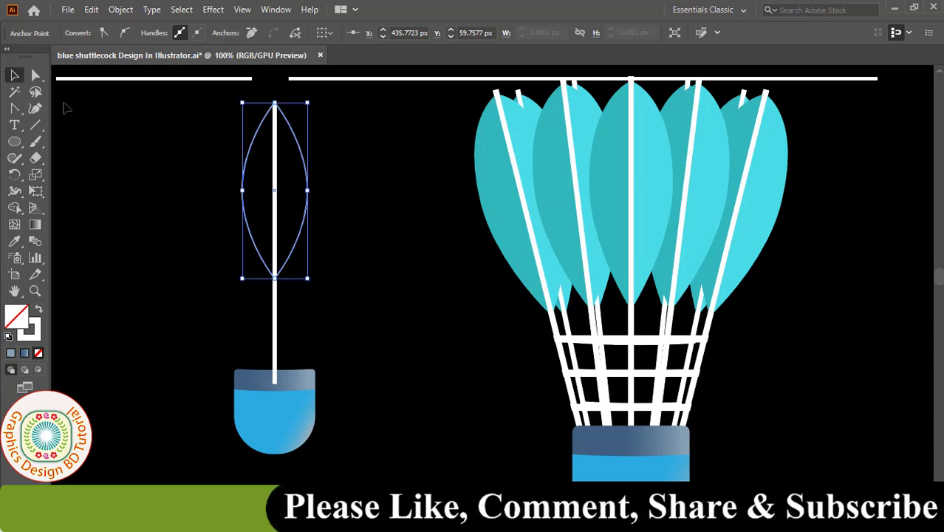
# Step: Raise the ellipse's side anchors and upper curve handles to form a pointed feather shape
pyautogui.moveTo(35, 75); pyautogui.dragTo(99, 78)
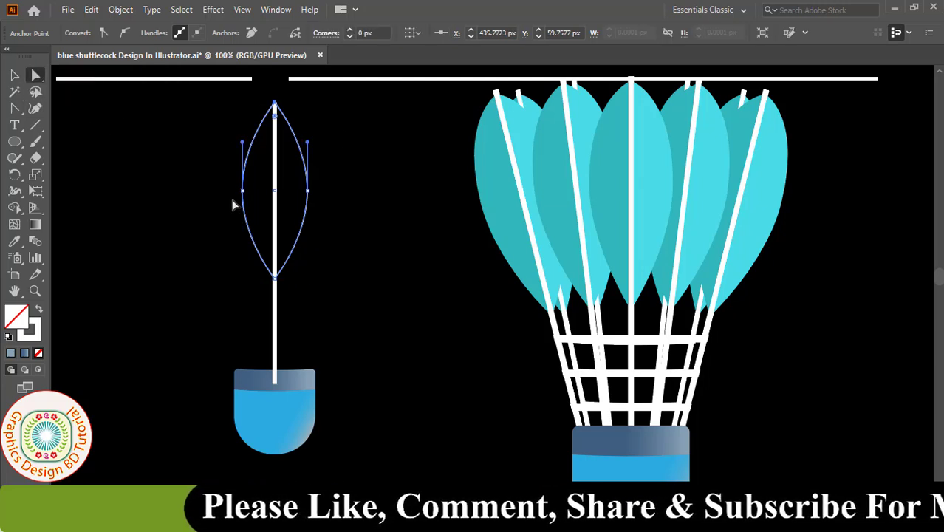
pyautogui.click(244, 194)
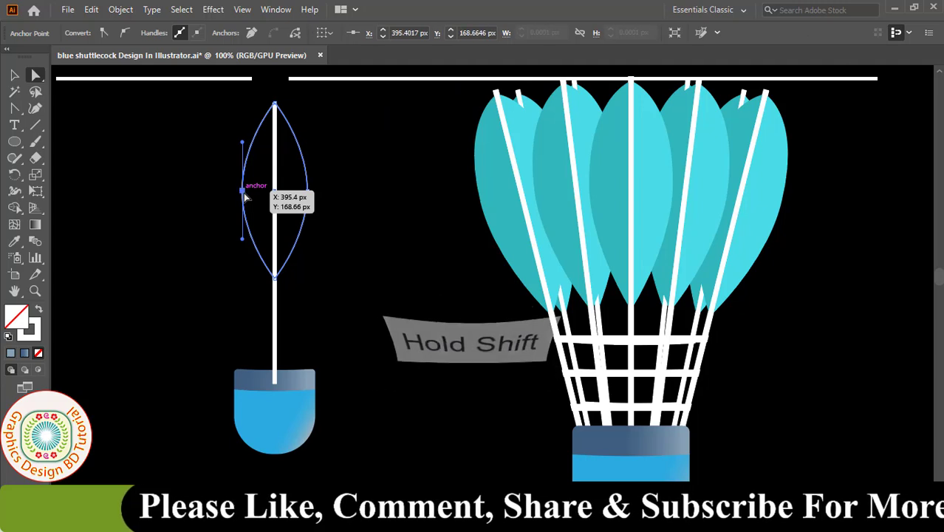
pyautogui.keyDown('shift'); pyautogui.click(309, 192); pyautogui.keyUp('shift')
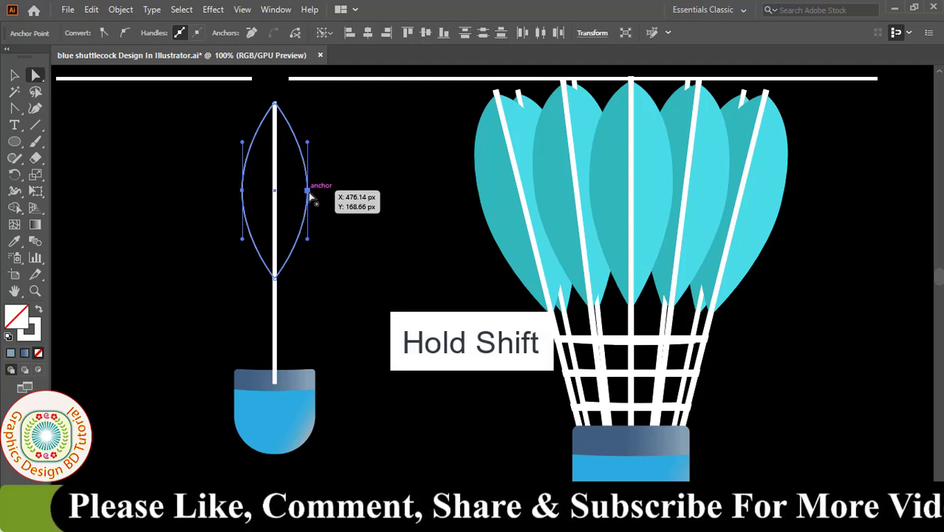
pyautogui.hotkey('shift', 'Up')
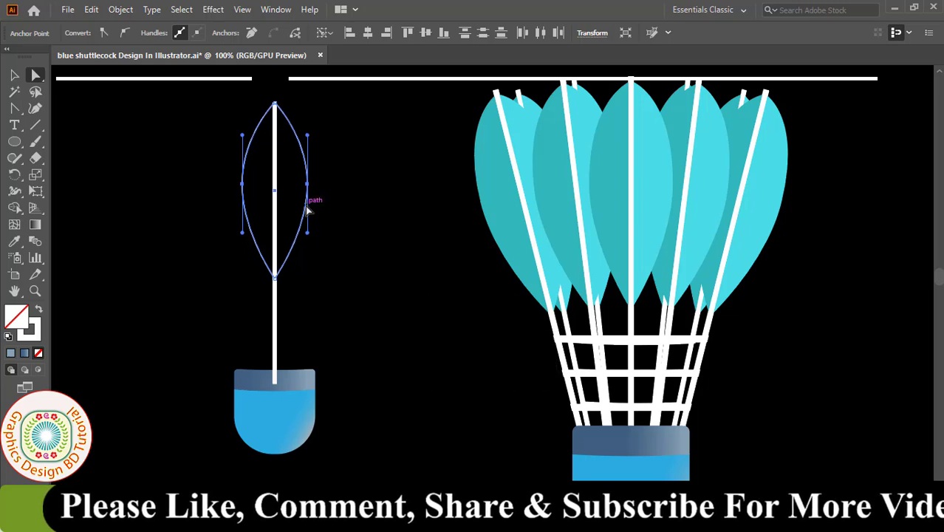
pyautogui.moveTo(245, 139); pyautogui.dragTo(242, 116)
pyautogui.moveTo(308, 136); pyautogui.dragTo(309, 121)
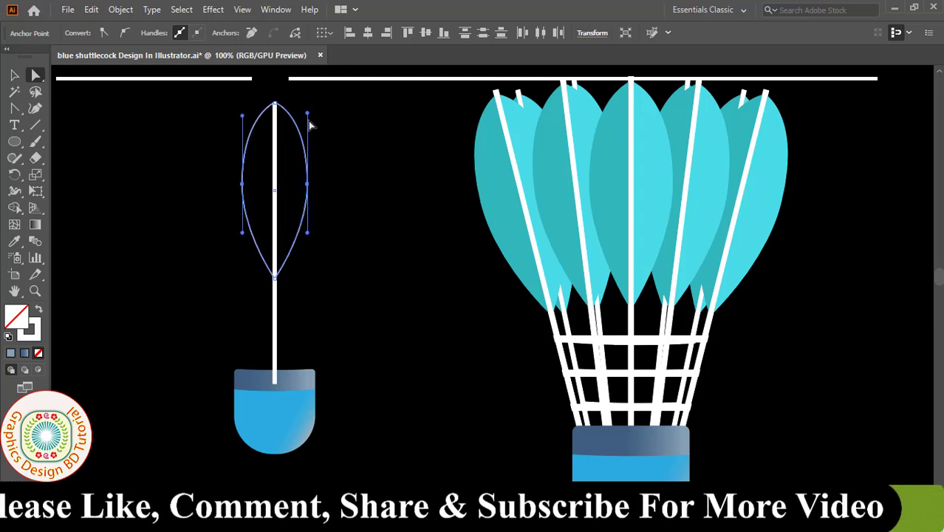
pyautogui.press('v')
pyautogui.click(323, 240)
# Step: Remove the feather outline's stroke, then select the outline and stem and open the Object menu
pyautogui.click(302, 228)
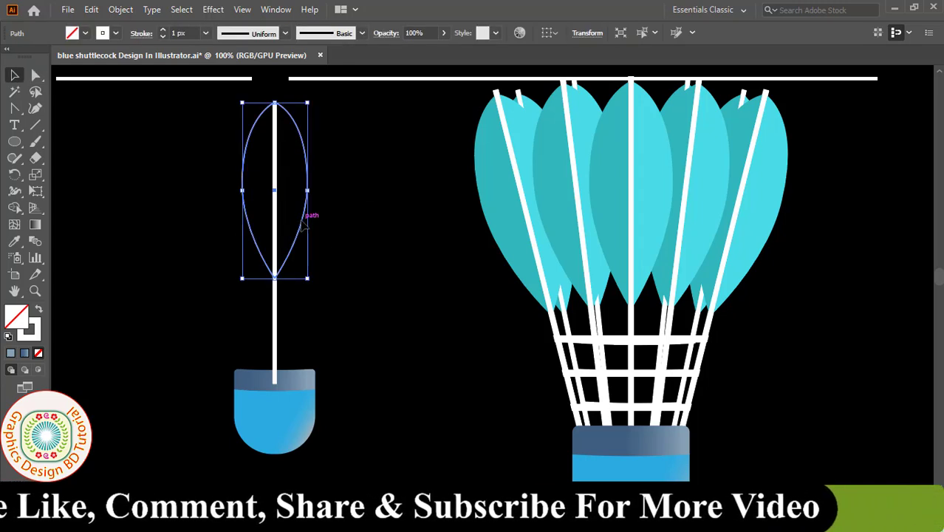
pyautogui.press('Down')
pyautogui.press('Down')
pyautogui.press('Down')
pyautogui.press('Down')
pyautogui.press('Down')
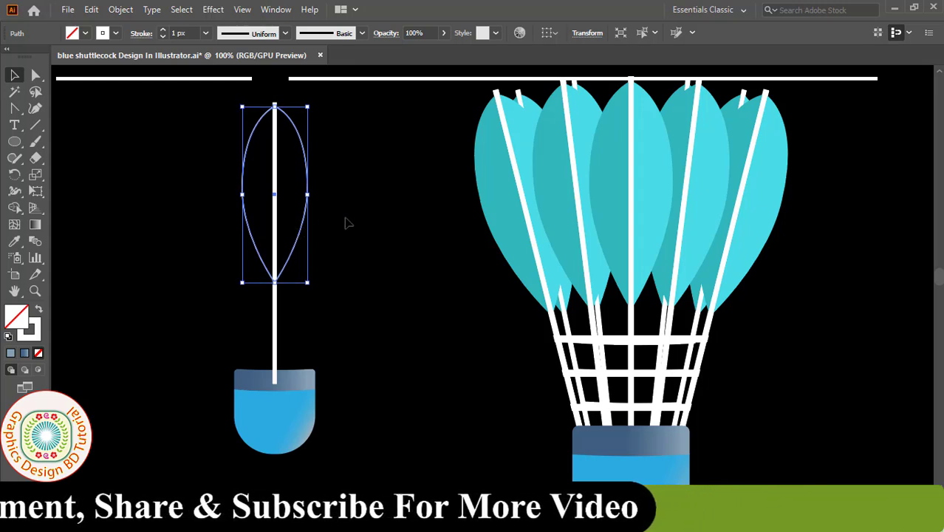
pyautogui.press('Up')
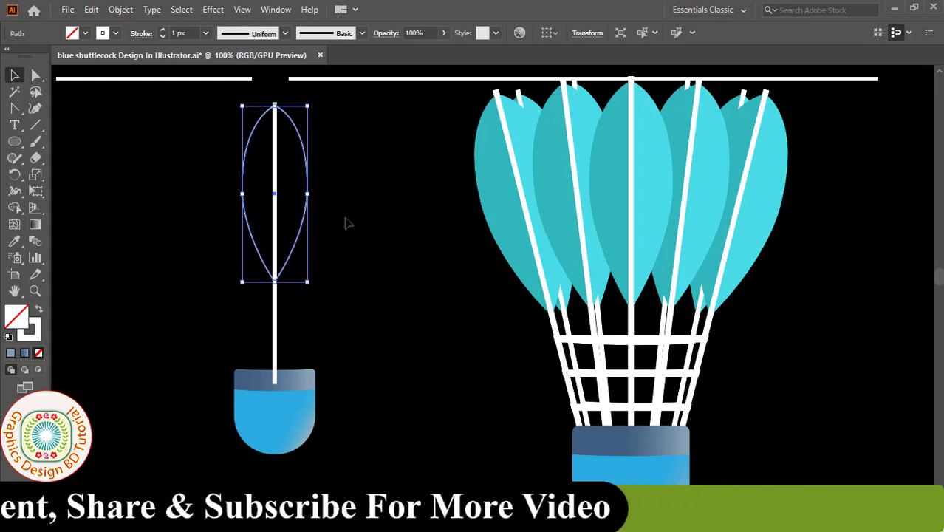
pyautogui.click(116, 32)
pyautogui.click(9, 57)
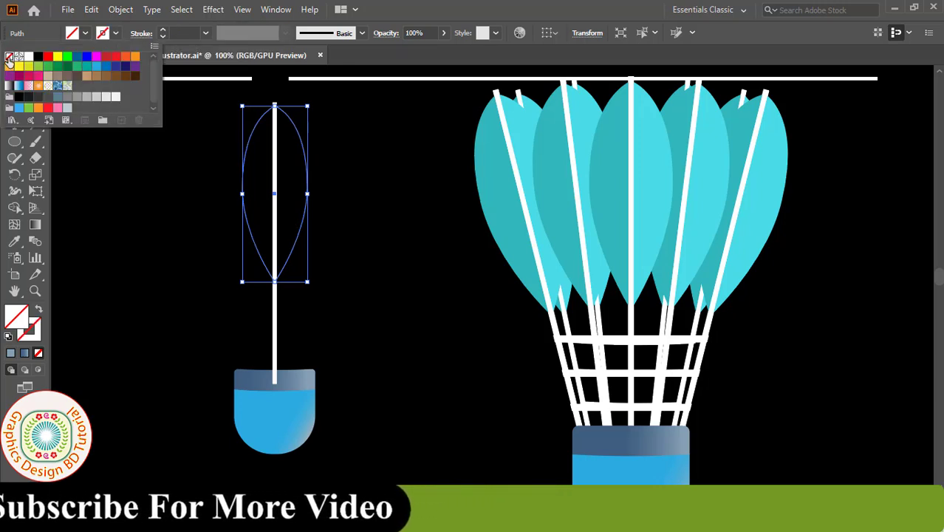
pyautogui.click(163, 181)
pyautogui.moveTo(175, 132)
pyautogui.mouseDown()
pyautogui.moveTo(343, 232)
pyautogui.moveTo(337, 260)
pyautogui.mouseUp()
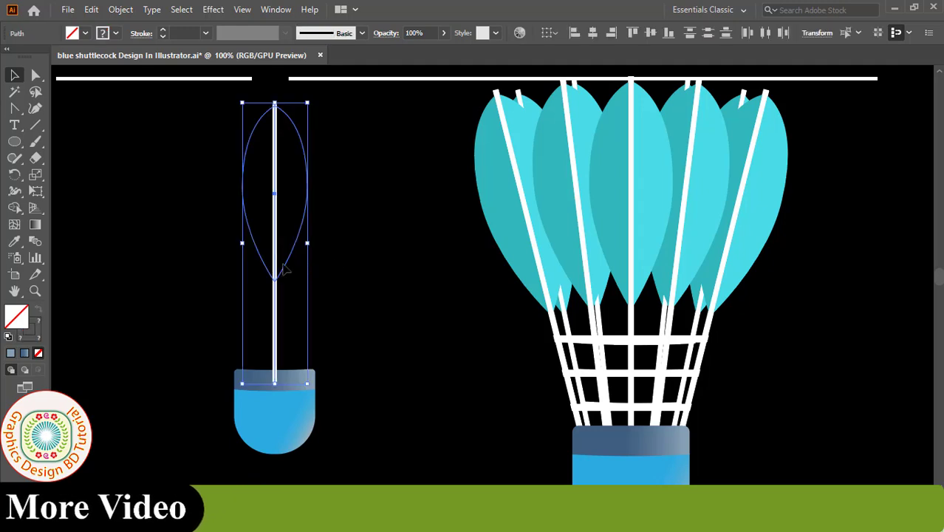
pyautogui.click(118, 9)
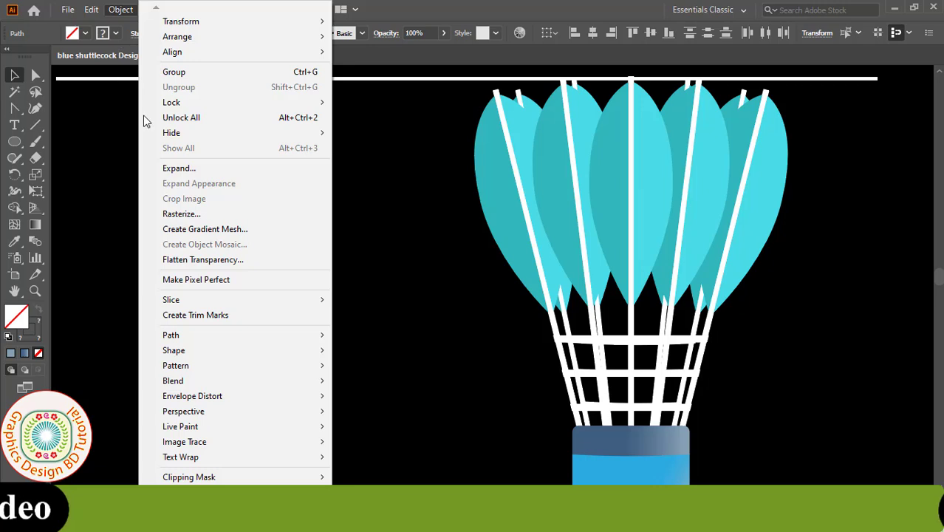
# Step: Expand the feather outline and stem with both Fill and Stroke
pyautogui.click(179, 168)
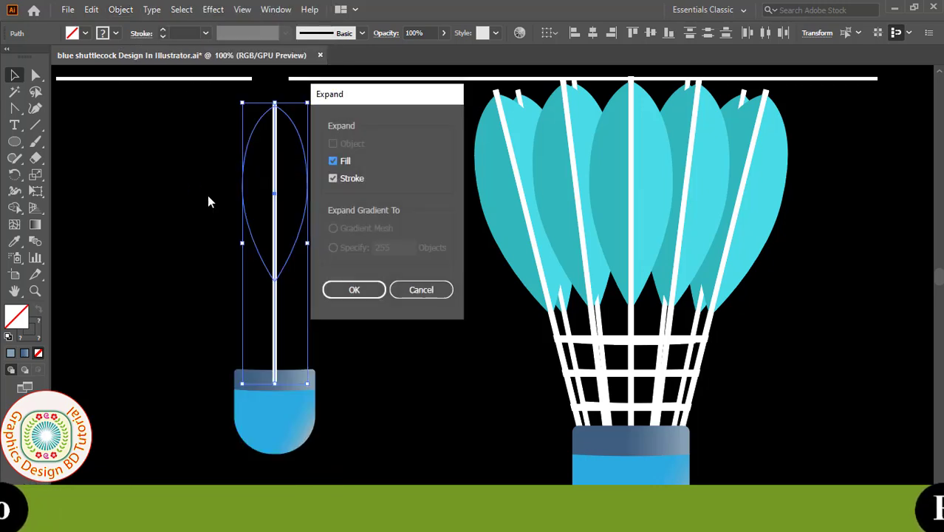
pyautogui.moveTo(389, 94); pyautogui.dragTo(420, 99)
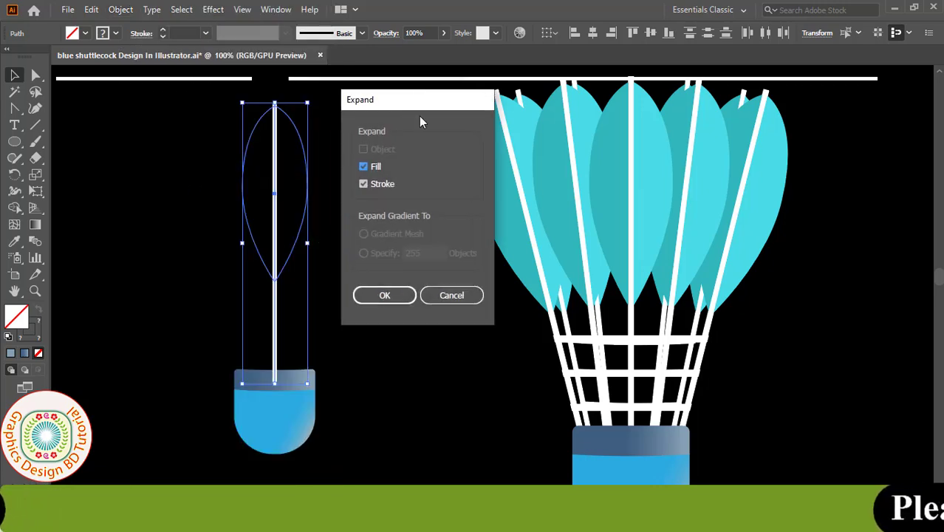
pyautogui.click(392, 296)
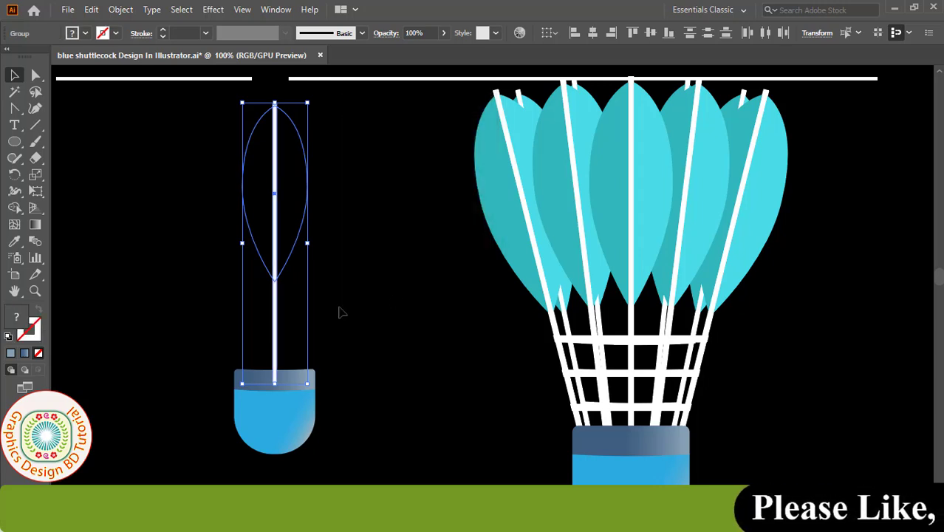
# Step: Merge the stem pieces into one white shape with the Shape Builder Tool
pyautogui.moveTo(16, 206); pyautogui.dragTo(77, 208)
pyautogui.hotkey('ctrl', '=')
pyautogui.hotkey('ctrl', '=')
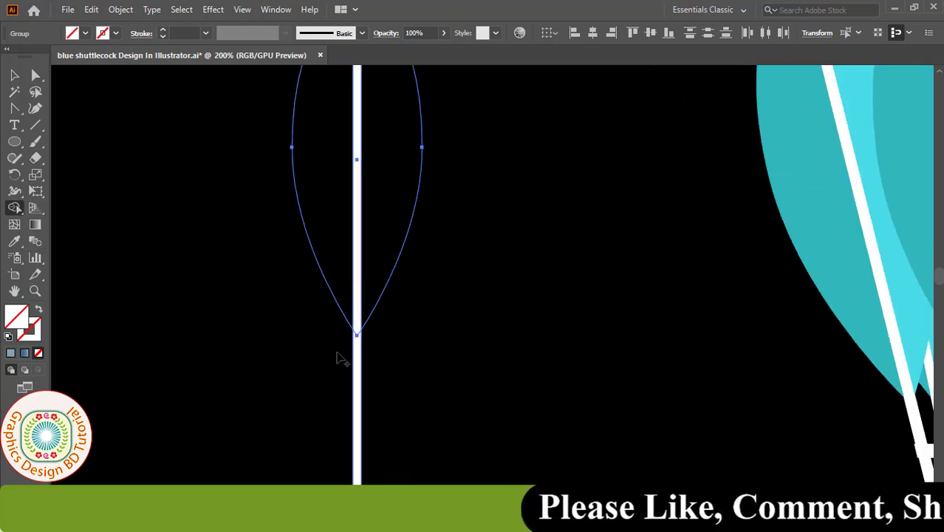
pyautogui.click(72, 33)
pyautogui.click(28, 56)
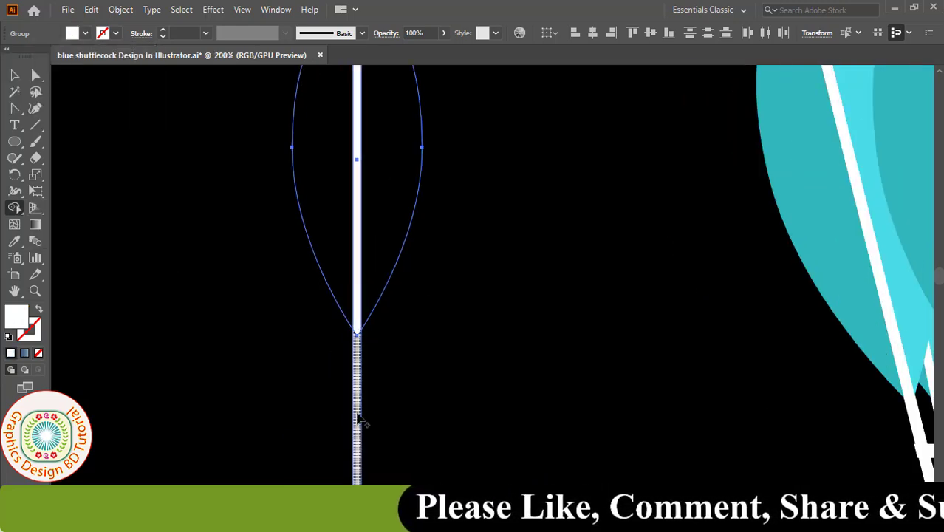
pyautogui.scroll(5, 389, 281)
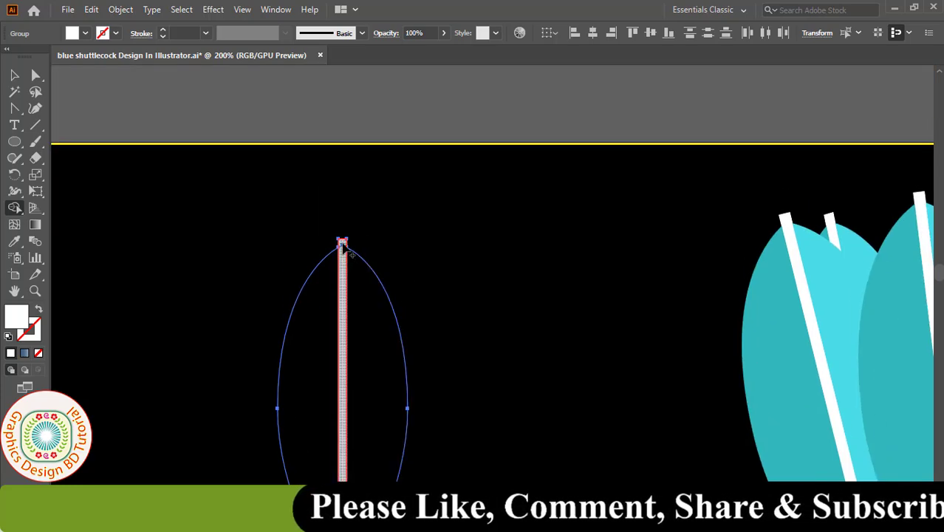
pyautogui.scroll(-2, 425, 322)
pyautogui.hscroll(2, 395, 226)
pyautogui.hotkey('ctrl', '-')
pyautogui.hotkey('ctrl', '-')
pyautogui.hotkey('ctrl', '=')
pyautogui.press('v')
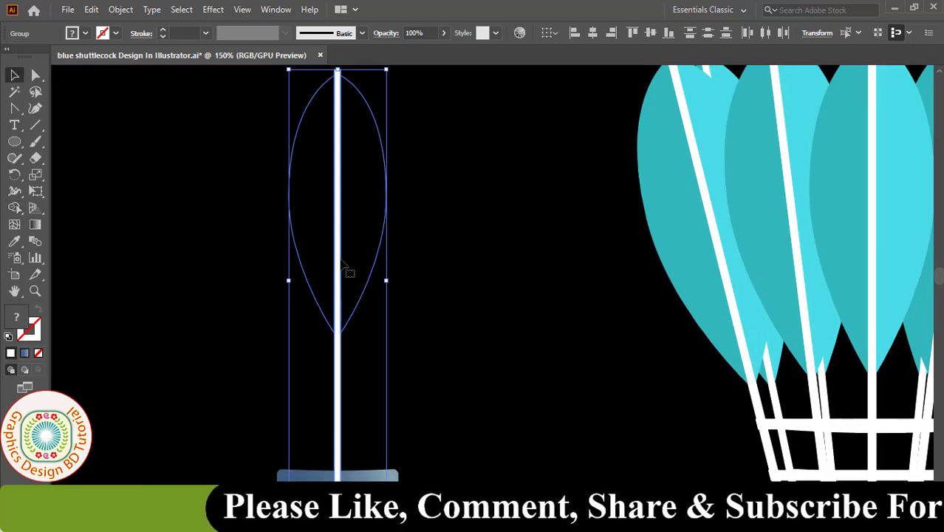
# Step: Ungroup the expanded pieces so each feather half is separate, then select the left half
pyautogui.rightClick(372, 285)
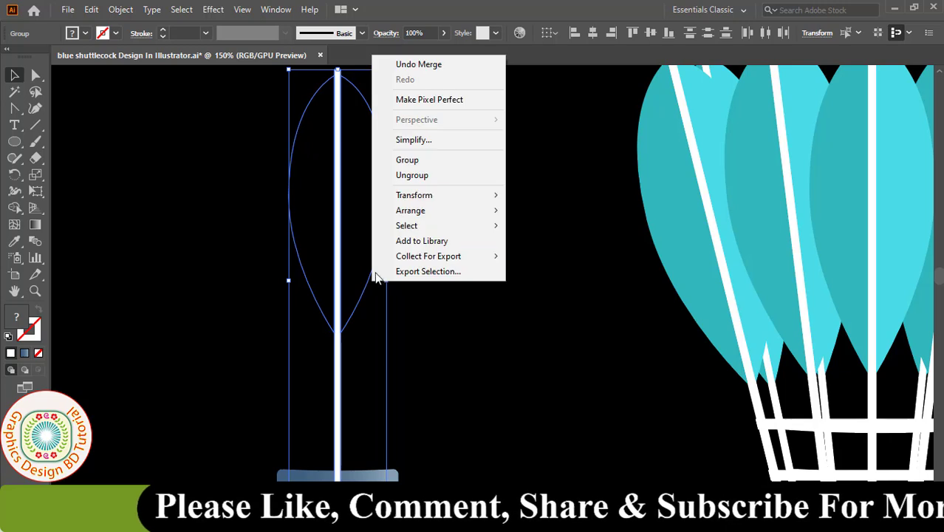
pyautogui.click(418, 175)
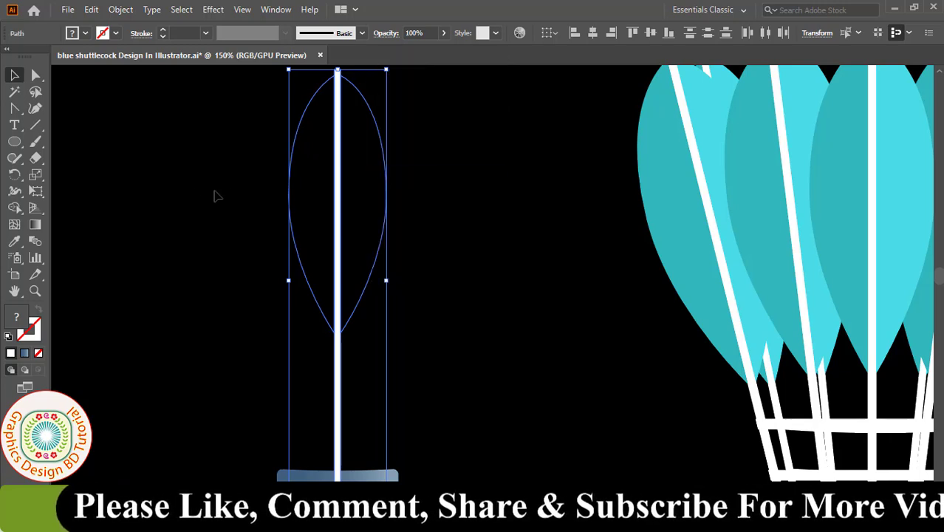
pyautogui.click(164, 196)
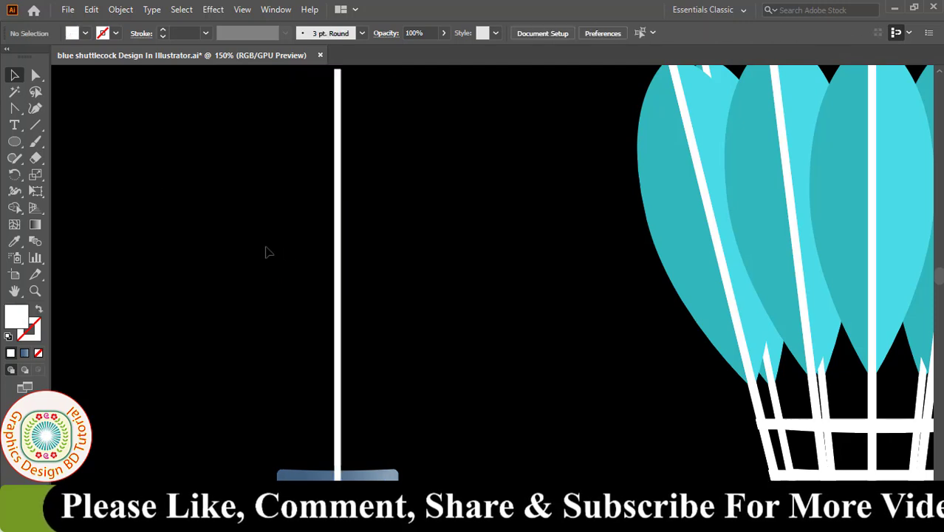
pyautogui.click(301, 247)
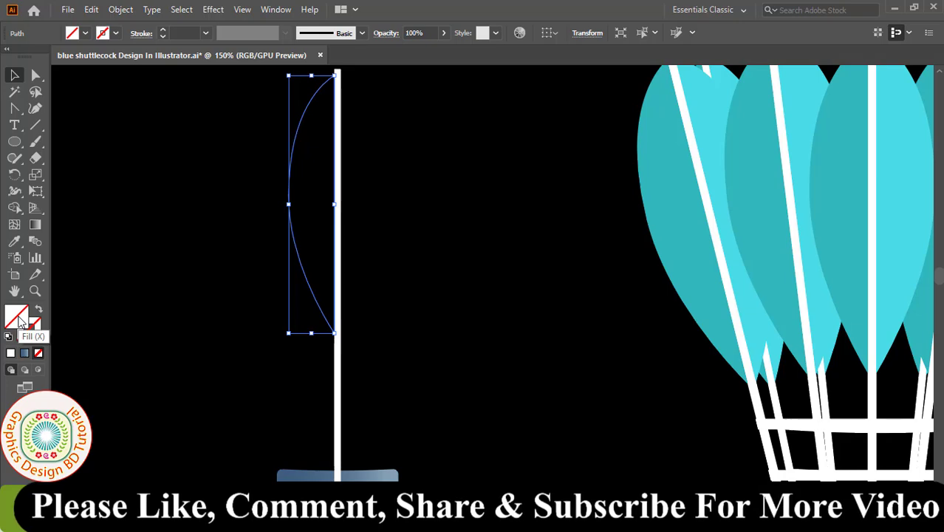
# Step: Fill the left feather half with light blue C60 M0 Y15 K0
pyautogui.doubleClick(21, 317)
pyautogui.moveTo(832, 66); pyautogui.dragTo(693, 71)
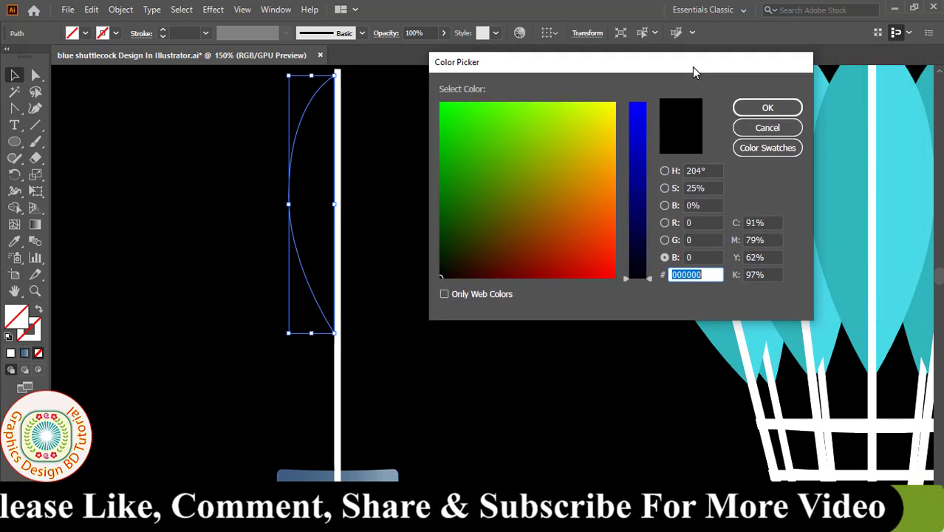
pyautogui.click(767, 224)
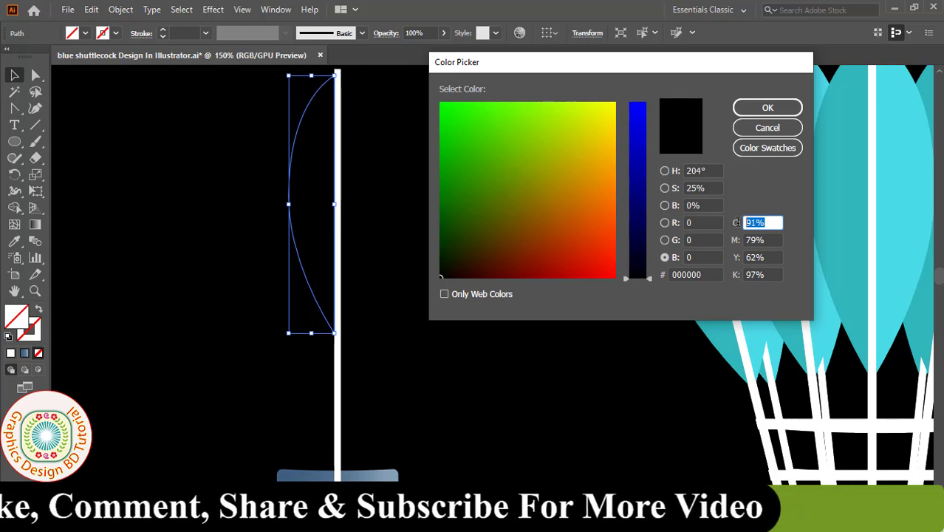
pyautogui.write('60')
pyautogui.click(774, 238)
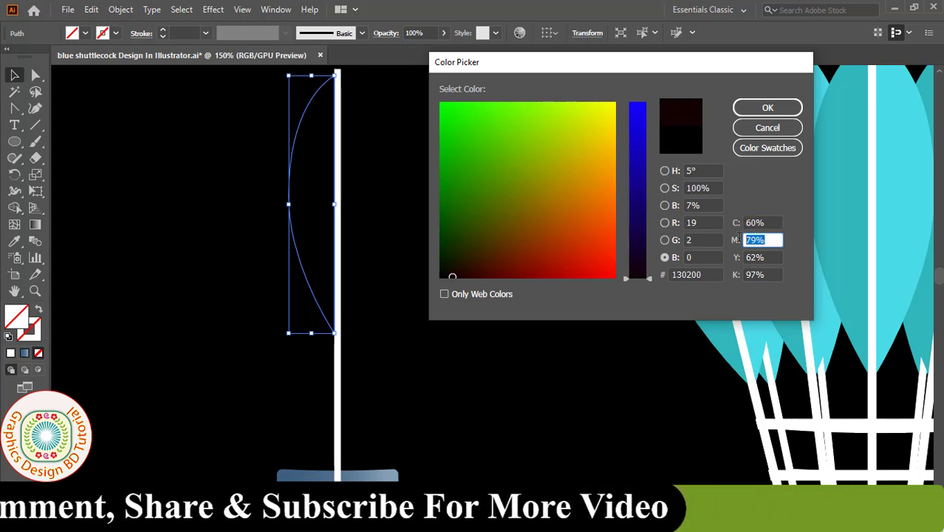
pyautogui.press('Tab')
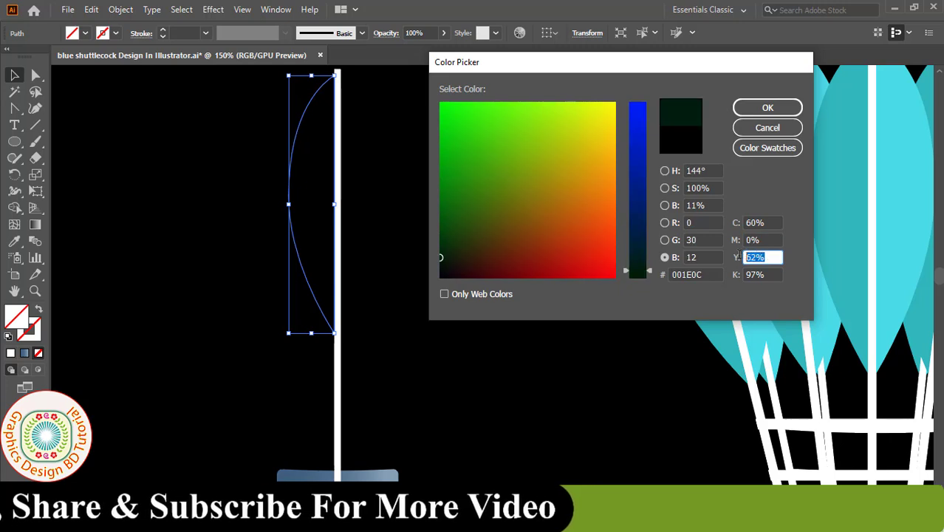
pyautogui.write('15')
pyautogui.press('Tab')
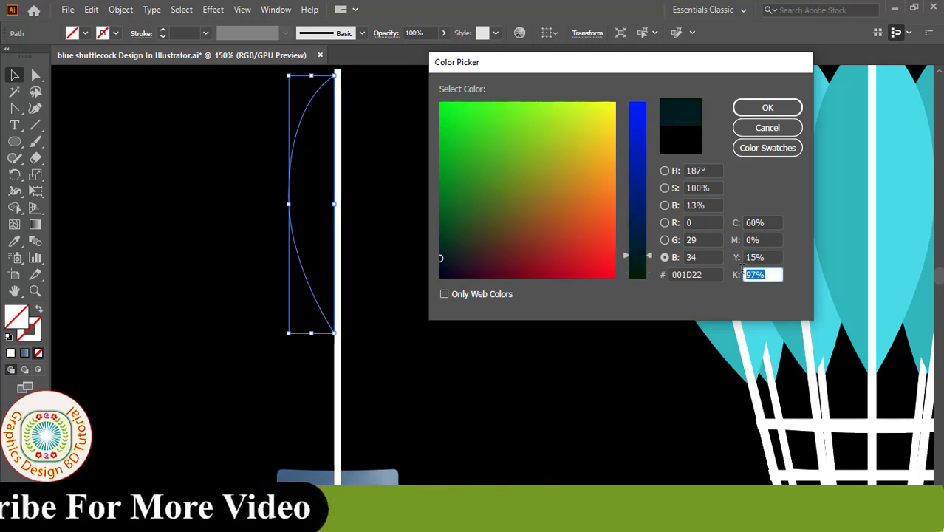
pyautogui.write('0')
pyautogui.click(768, 108)
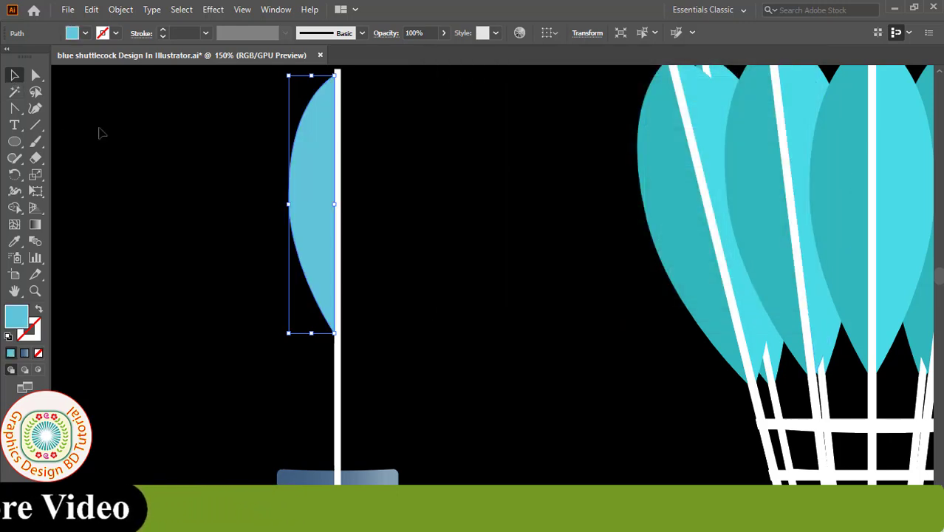
pyautogui.moveTo(426, 123); pyautogui.dragTo(363, 243)
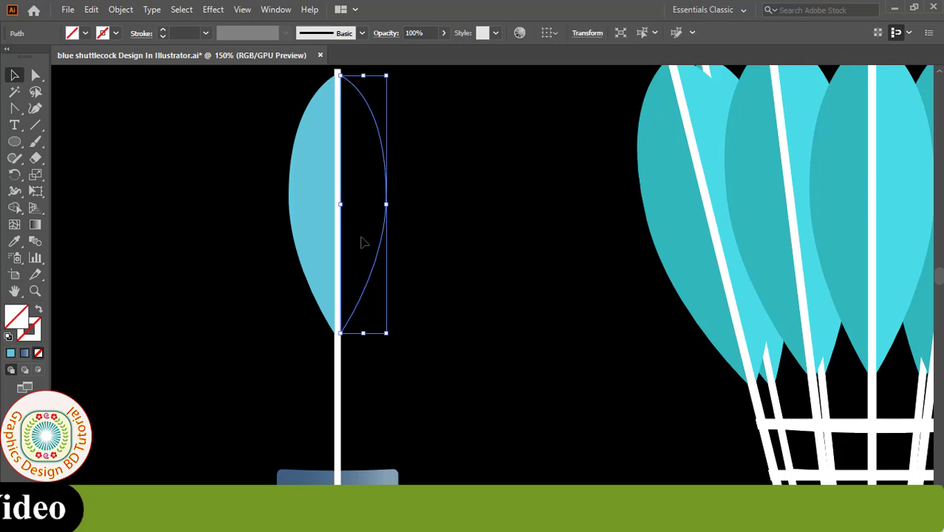
# Step: Fill the right feather half with teal C70 M0 Y30 K0
pyautogui.doubleClick(17, 317)
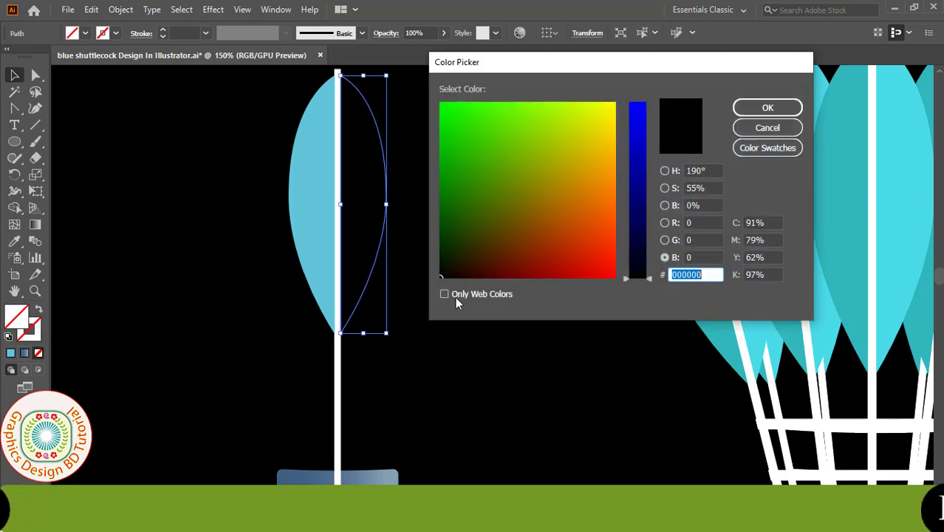
pyautogui.click(773, 222)
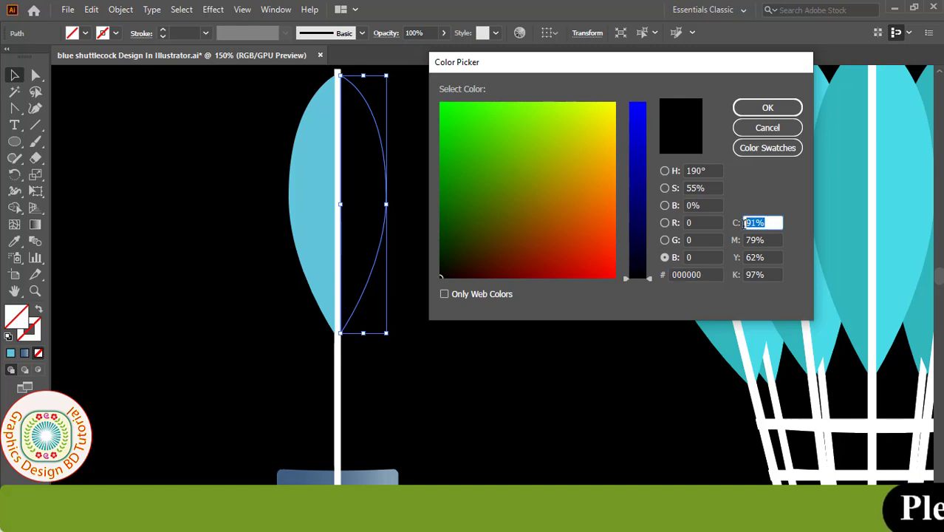
pyautogui.write('70')
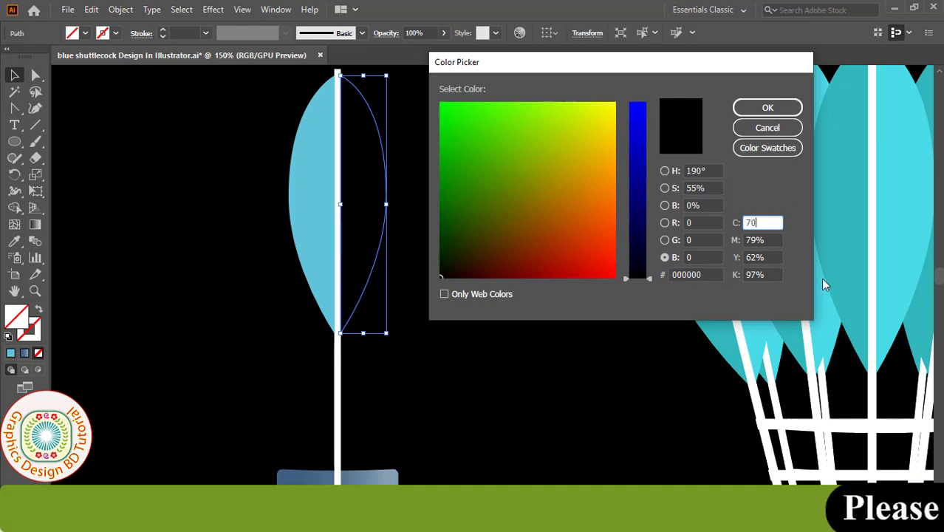
pyautogui.press('Tab')
pyautogui.write('0')
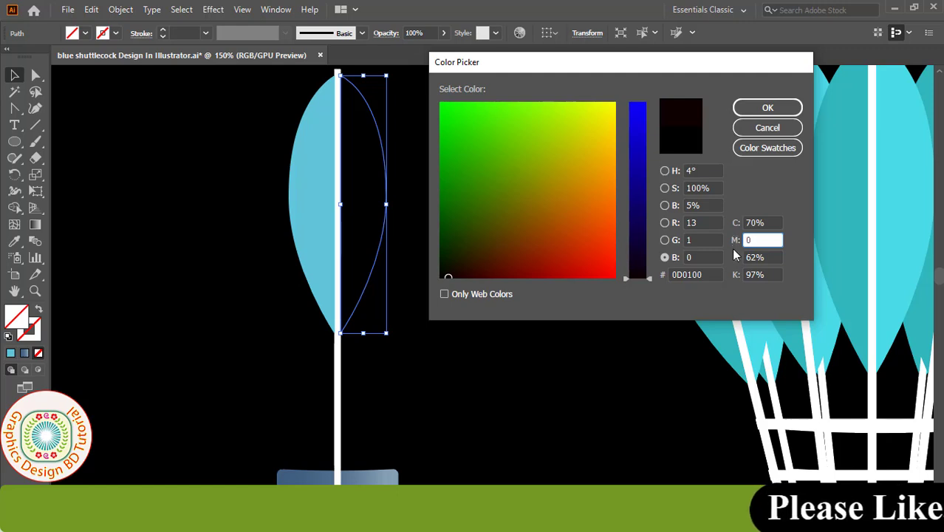
pyautogui.press('Tab')
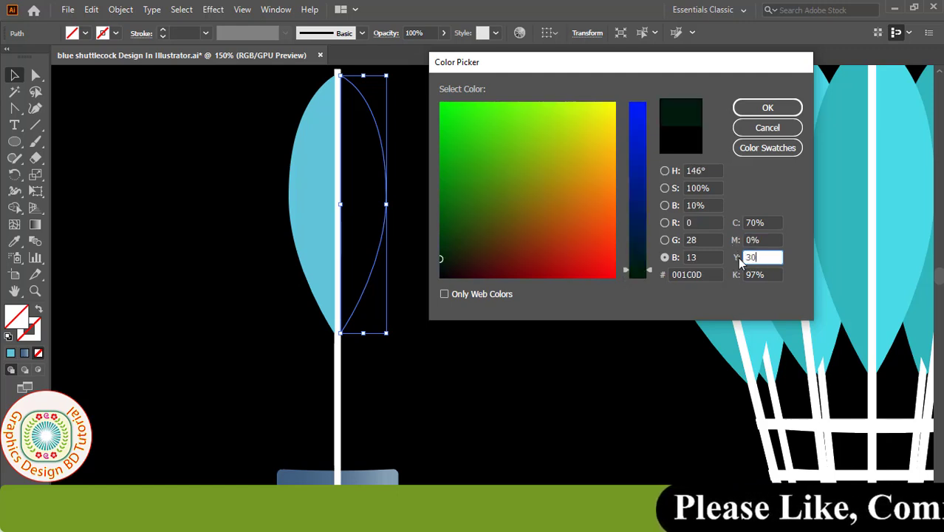
pyautogui.press('Tab')
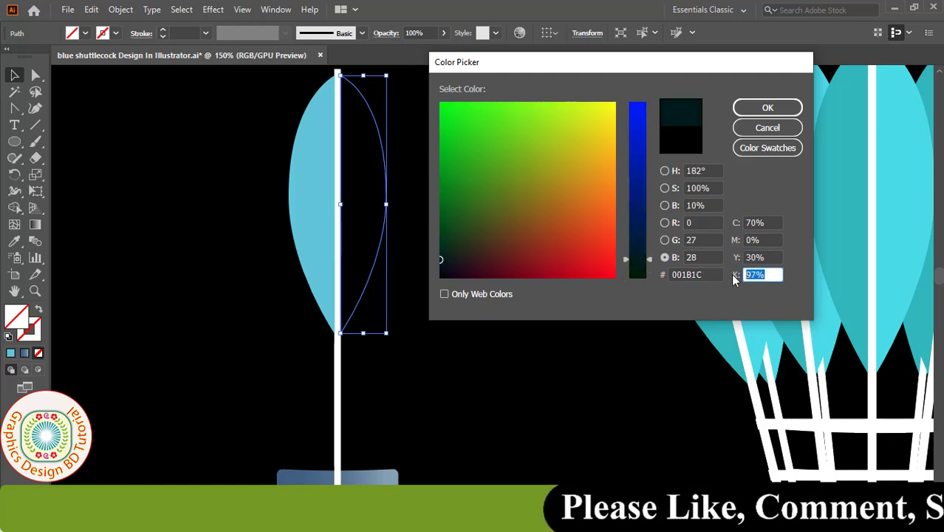
pyautogui.write('0')
pyautogui.click(767, 108)
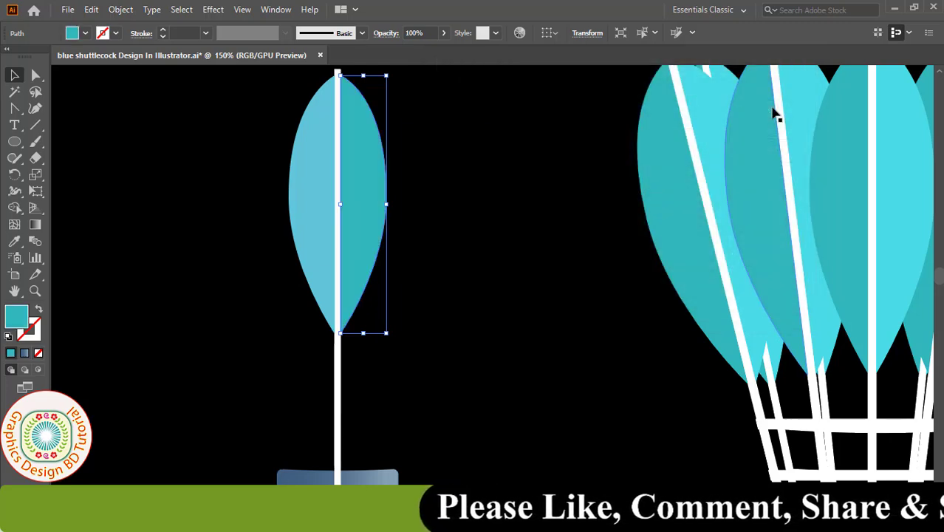
# Step: Zoom out and select the finished feather together with its stem
pyautogui.click(139, 225)
pyautogui.hotkey('ctrl', '-')
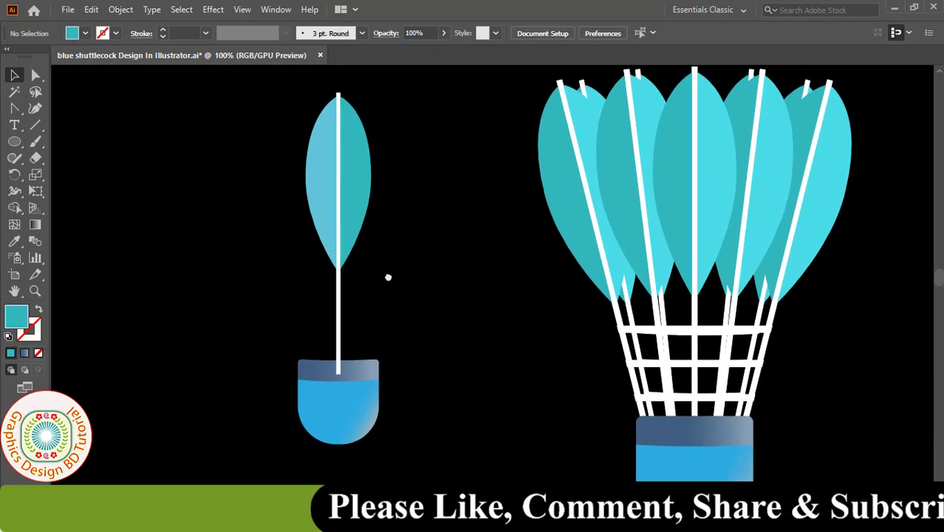
pyautogui.moveTo(293, 111); pyautogui.dragTo(392, 298)
# Step: Group the feather halves with the stem and open the Transform effect with preview on
pyautogui.rightClick(340, 226)
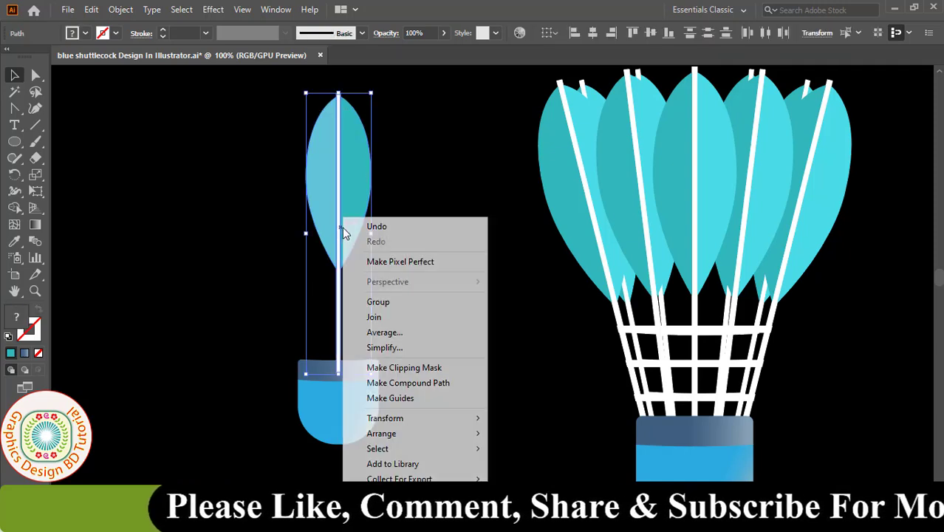
pyautogui.click(385, 301)
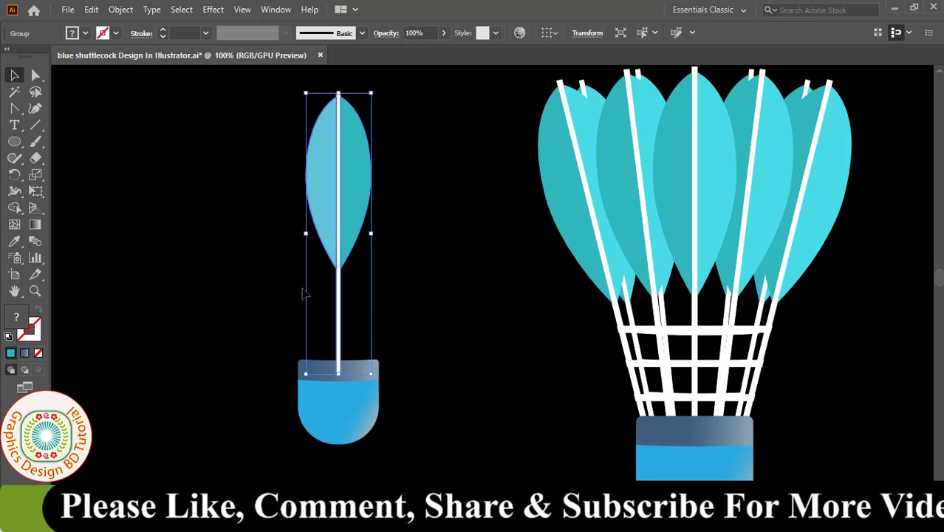
pyautogui.click(214, 10)
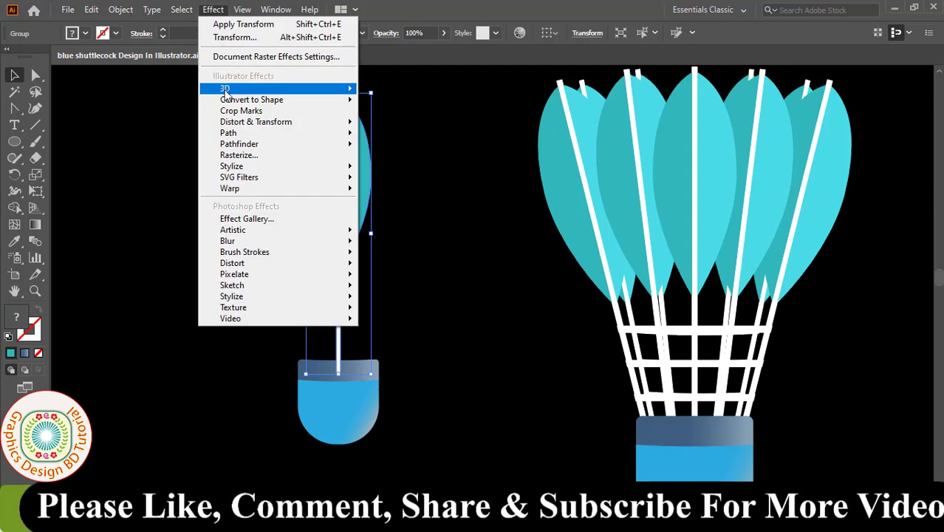
pyautogui.moveTo(259, 124)
pyautogui.moveTo(296, 126)
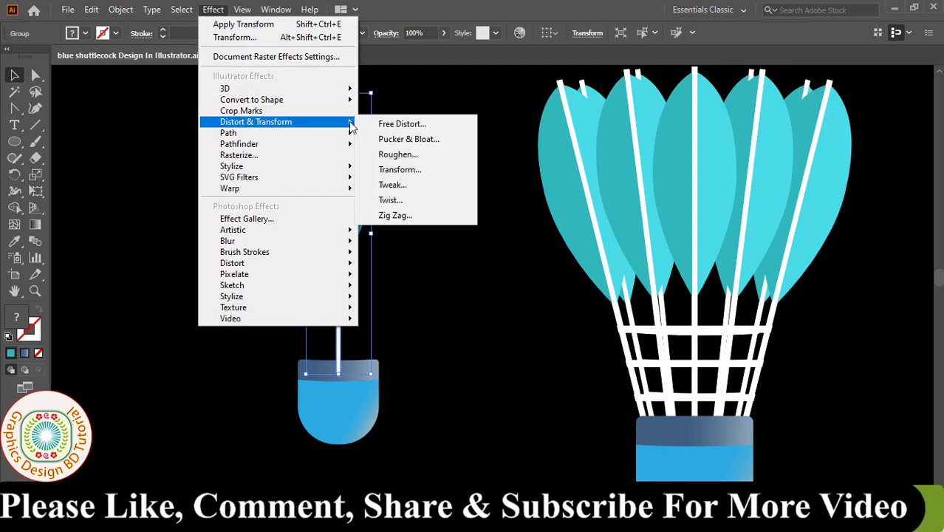
pyautogui.click(399, 170)
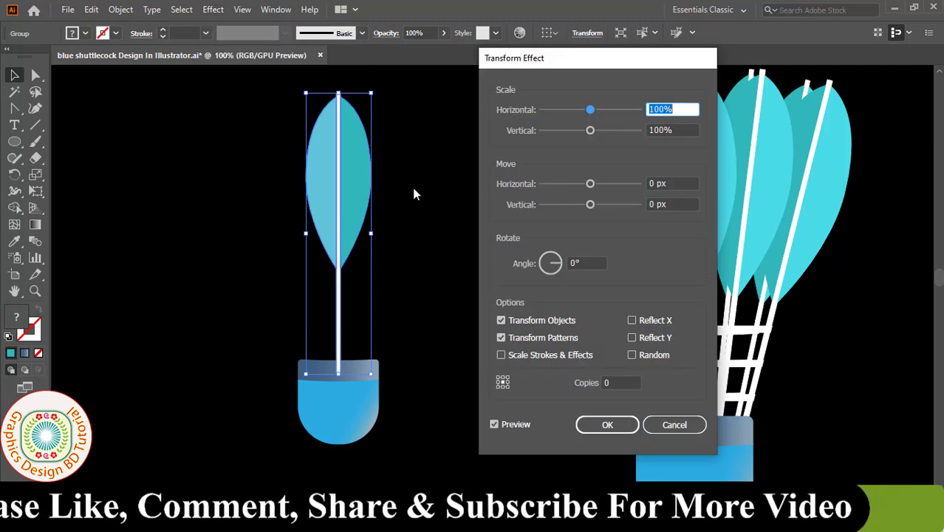
pyautogui.moveTo(595, 67); pyautogui.dragTo(649, 56)
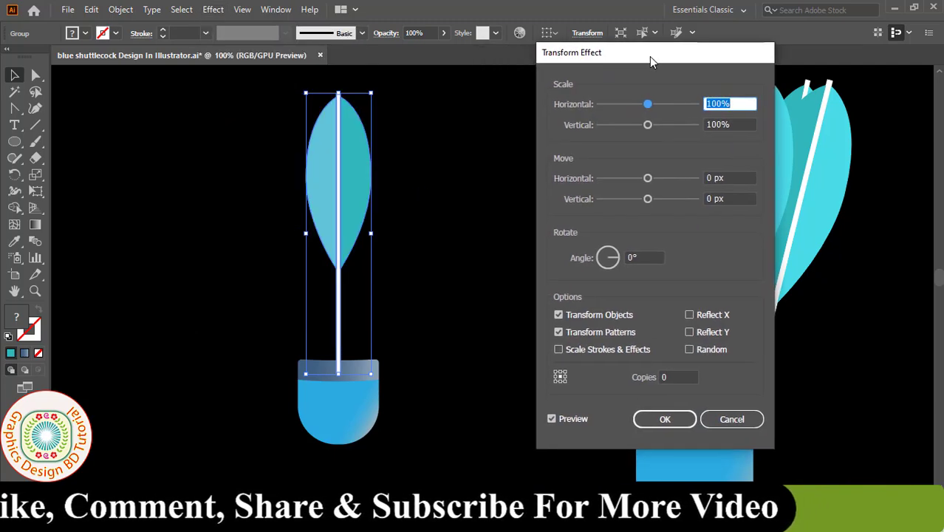
pyautogui.click(678, 377)
pyautogui.click(552, 419)
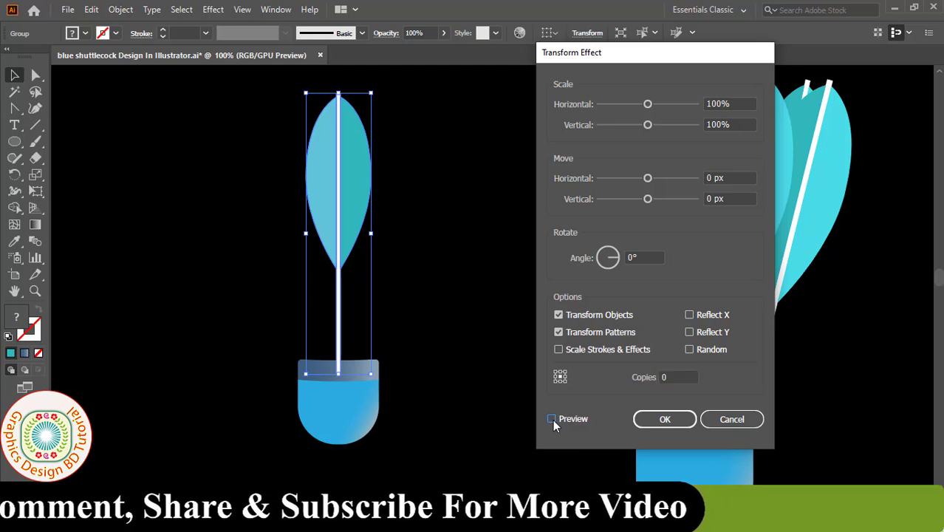
# Step: Apply Transform with 2 copies, -7° angle, 40 px horizontal and 1 px vertical move
pyautogui.click(670, 378)
pyautogui.write('2')
pyautogui.click(632, 257)
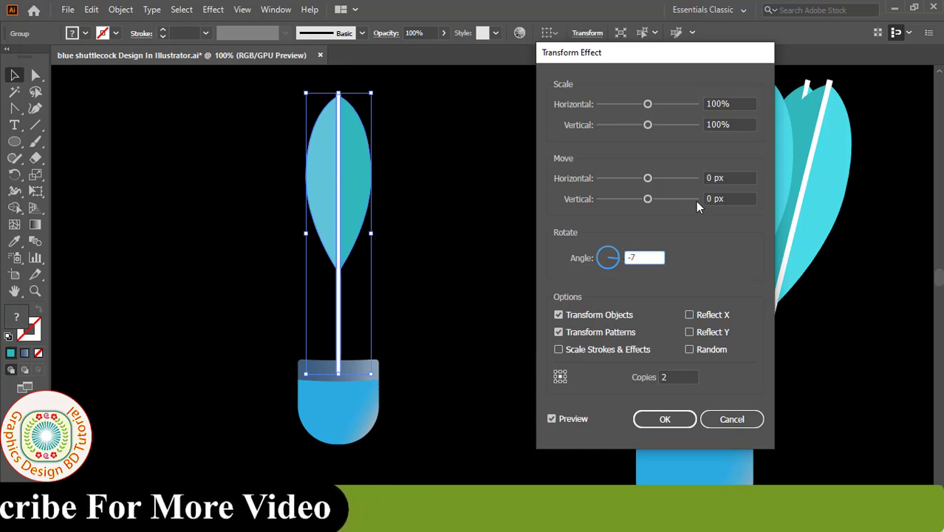
pyautogui.write('-7')
pyautogui.click(705, 178)
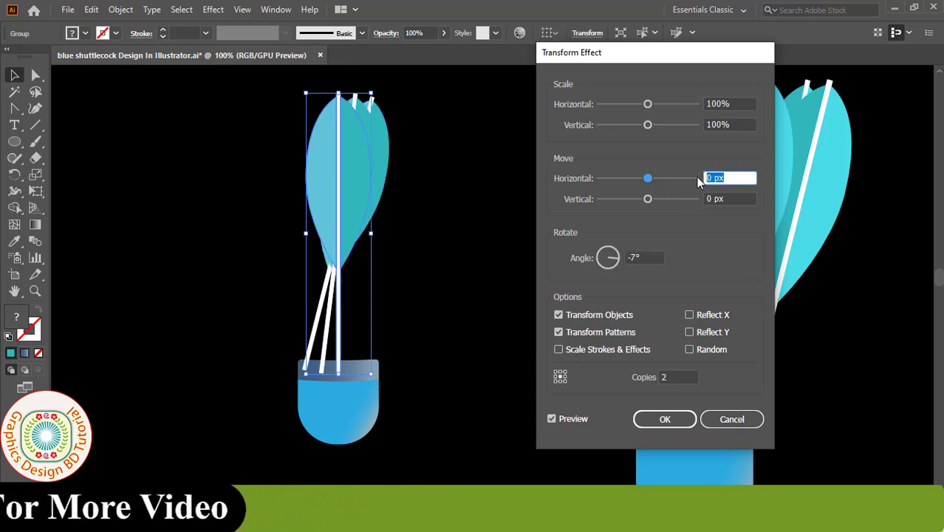
pyautogui.write('40')
pyautogui.click(721, 198)
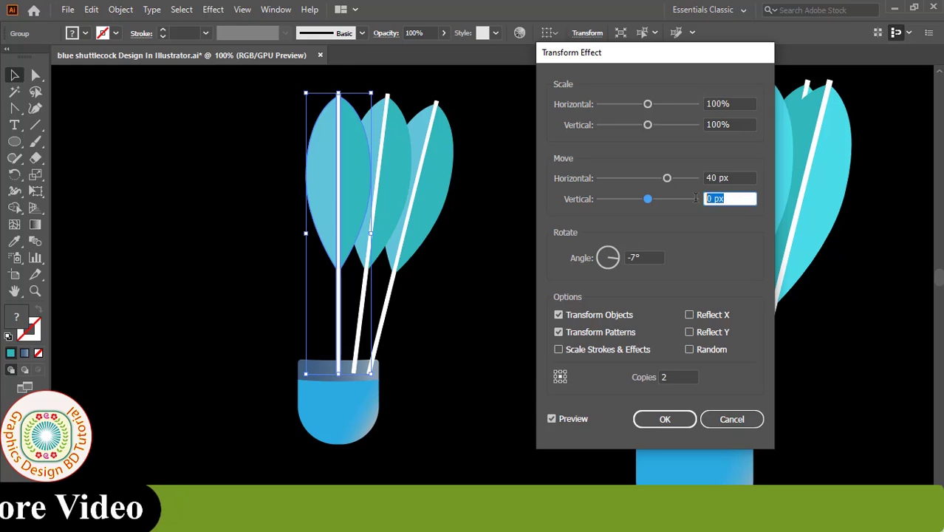
pyautogui.write('1')
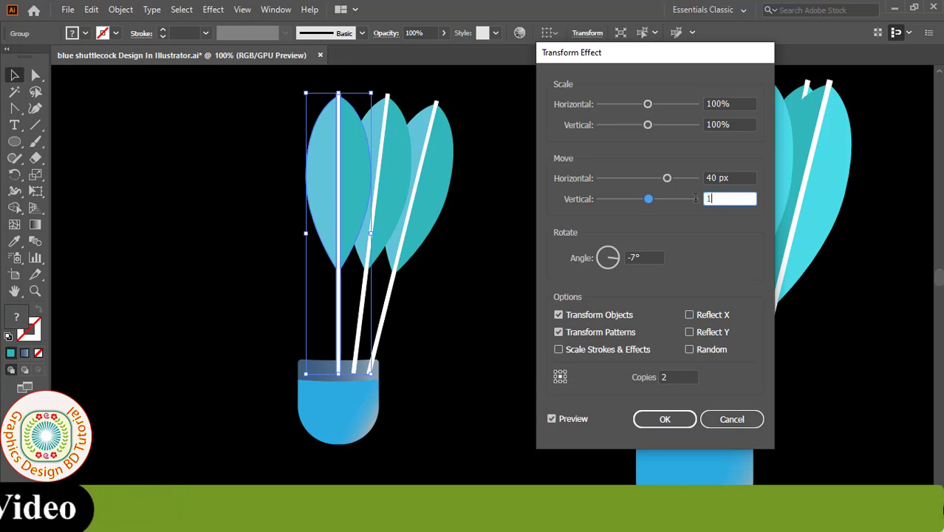
pyautogui.click(652, 419)
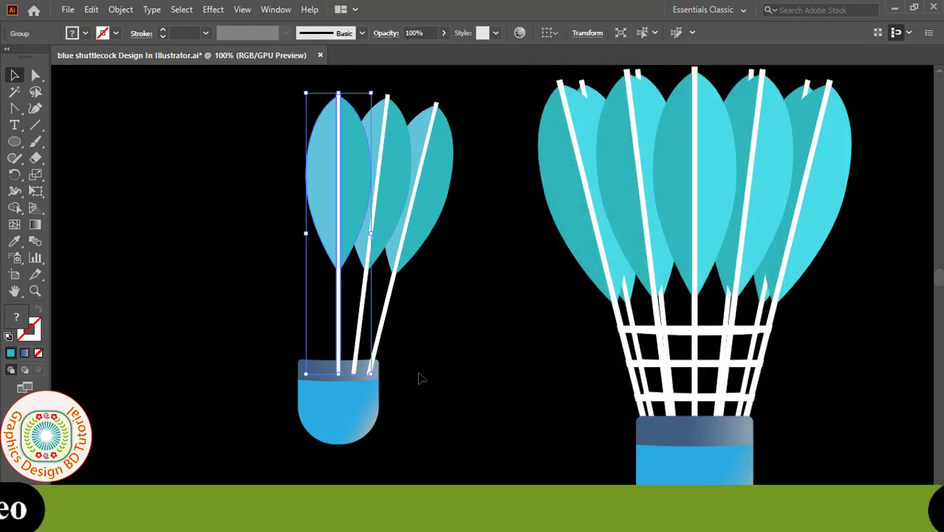
# Step: Expand the three fanned feathers' Transform effect and ungroup them into separate pieces
pyautogui.click(119, 12)
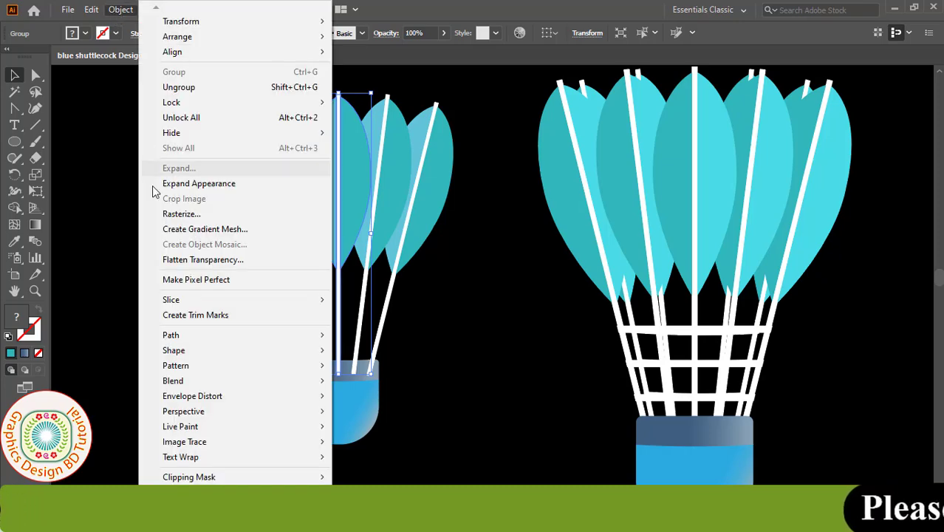
pyautogui.click(188, 184)
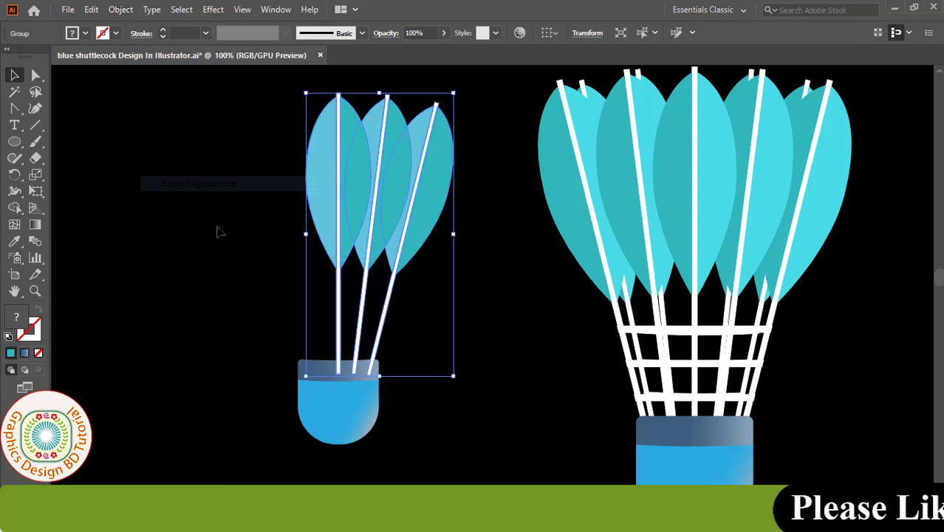
pyautogui.rightClick(367, 234)
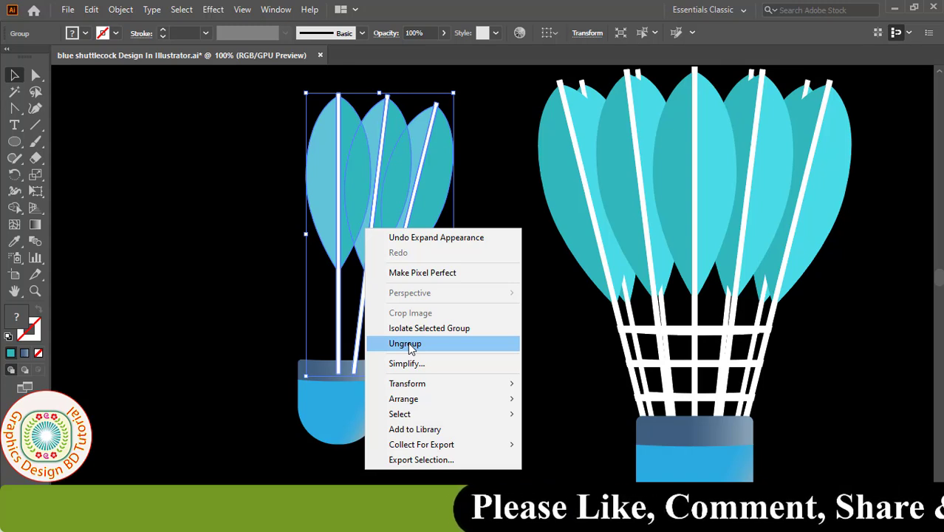
pyautogui.click(411, 344)
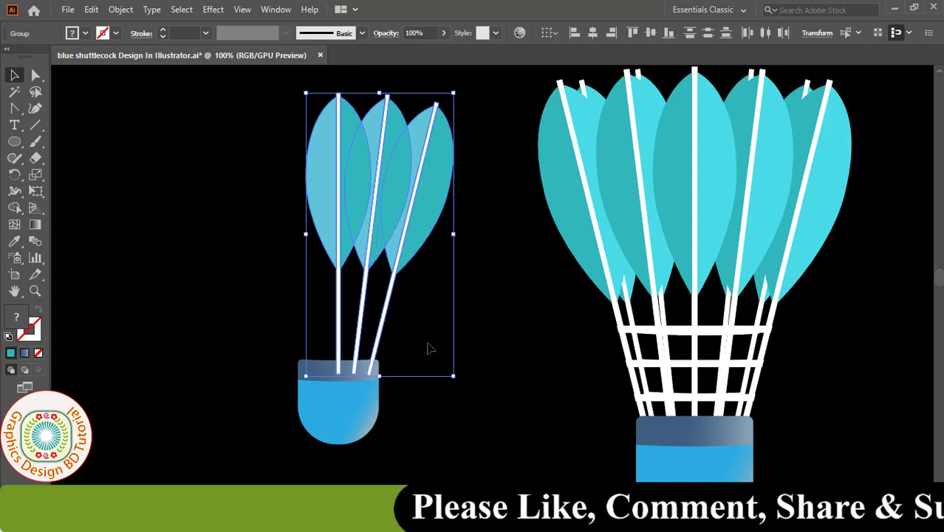
pyautogui.click(524, 351)
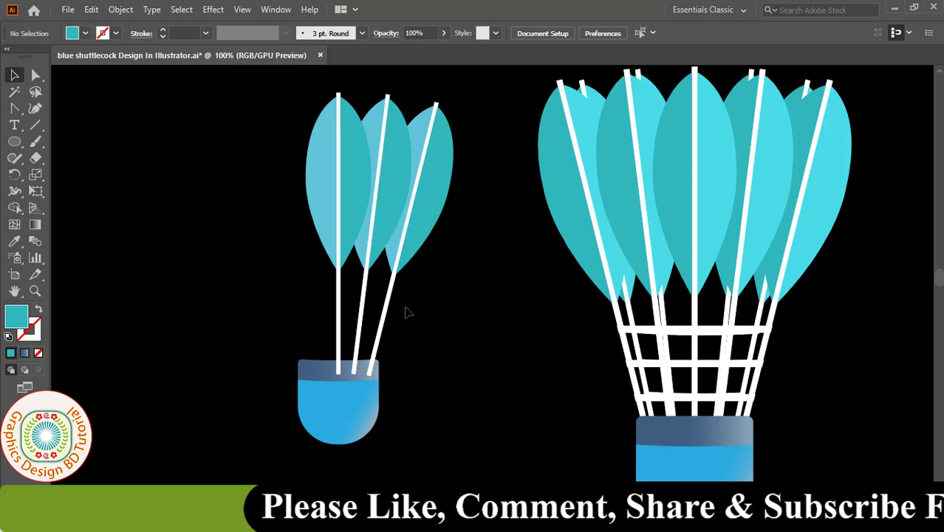
# Step: Give the center feather a Transform effect: 2 copies, 7° angle, -40 px horizontal, 1 px vertical
pyautogui.click(340, 227)
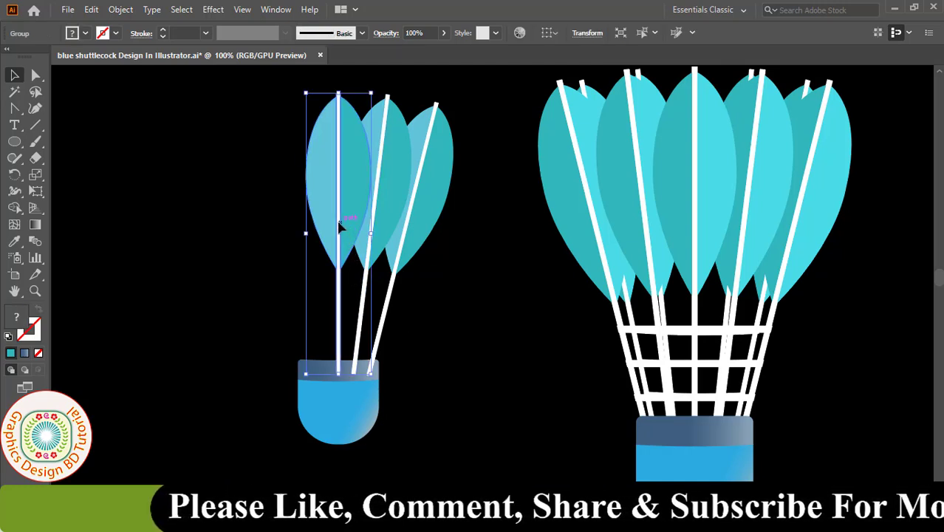
pyautogui.click(211, 9)
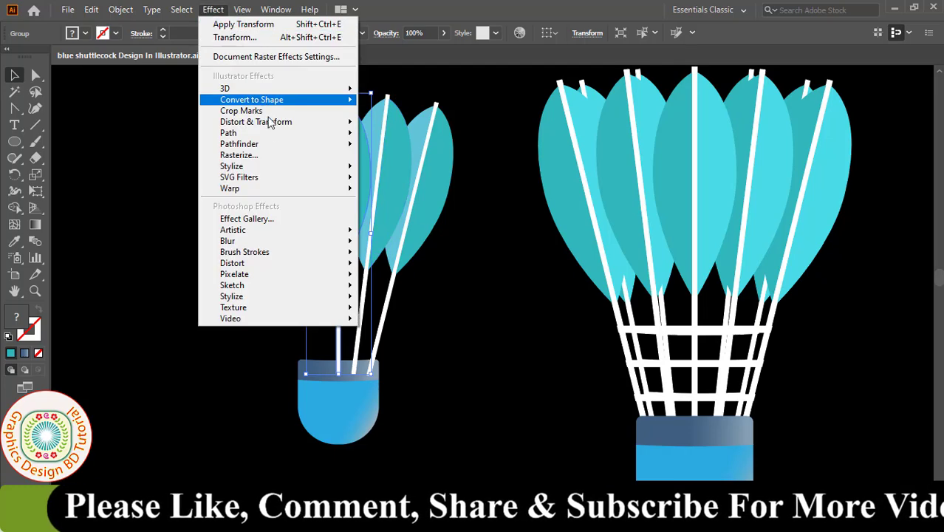
pyautogui.moveTo(284, 125)
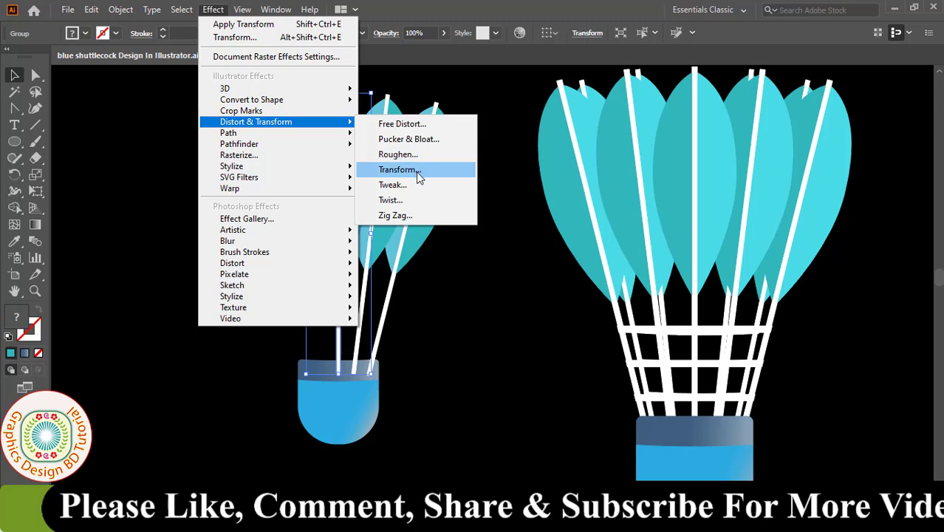
pyautogui.click(417, 172)
pyautogui.moveTo(591, 58); pyautogui.dragTo(517, 50)
pyautogui.click(593, 373)
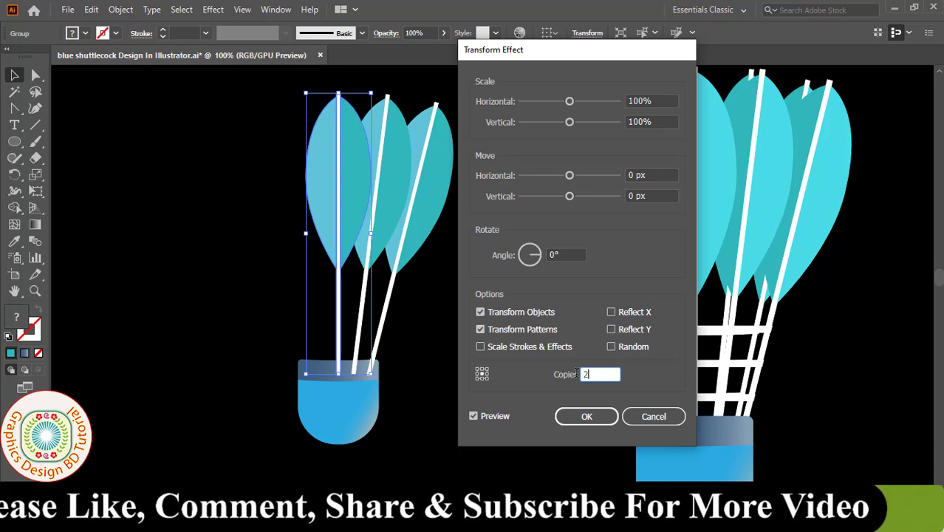
pyautogui.click(563, 253)
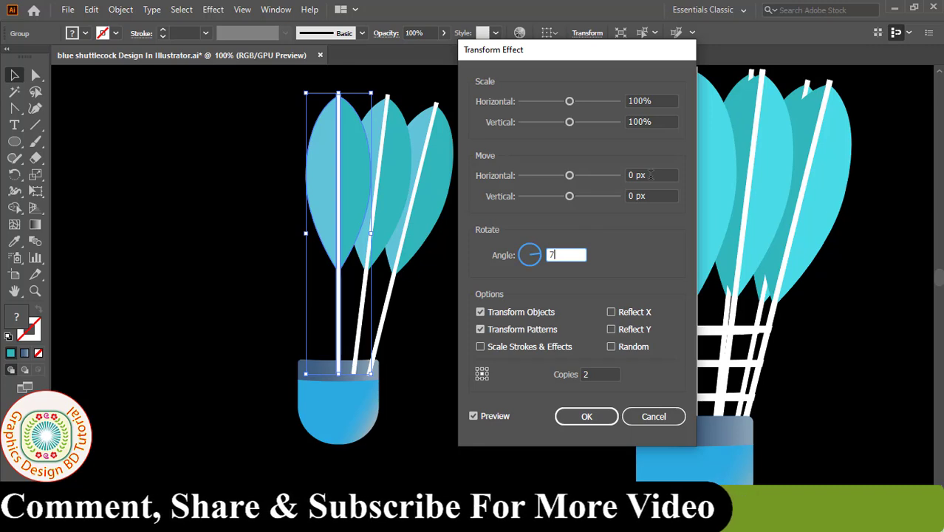
pyautogui.moveTo(650, 175); pyautogui.dragTo(626, 174)
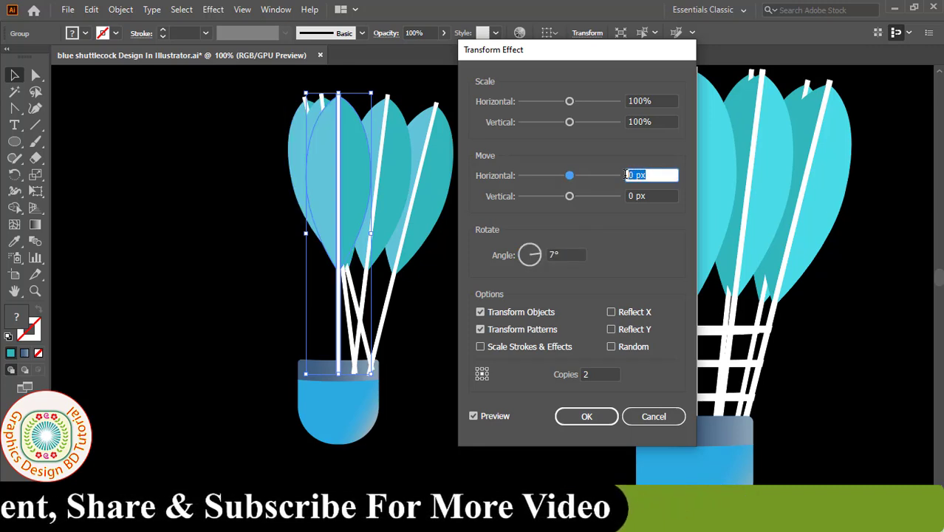
pyautogui.write('-40')
pyautogui.press('Tab')
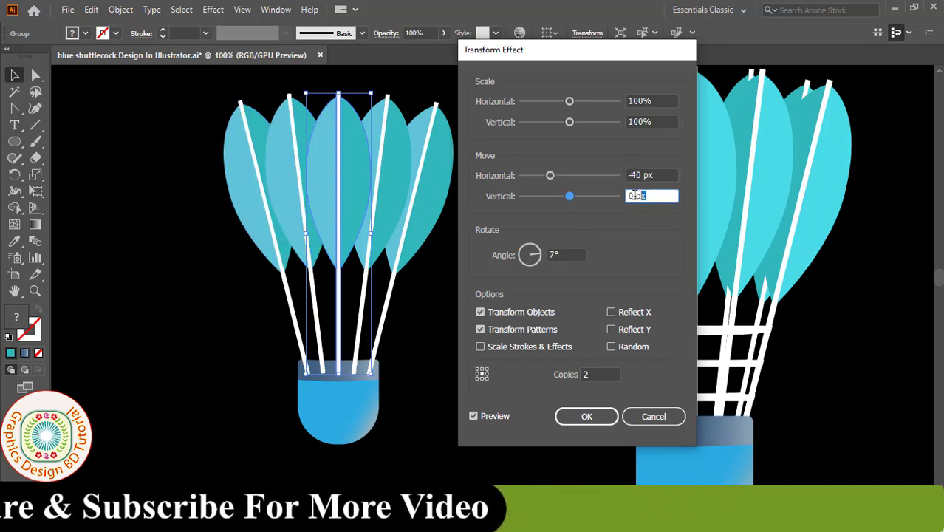
pyautogui.write('1')
pyautogui.click(582, 416)
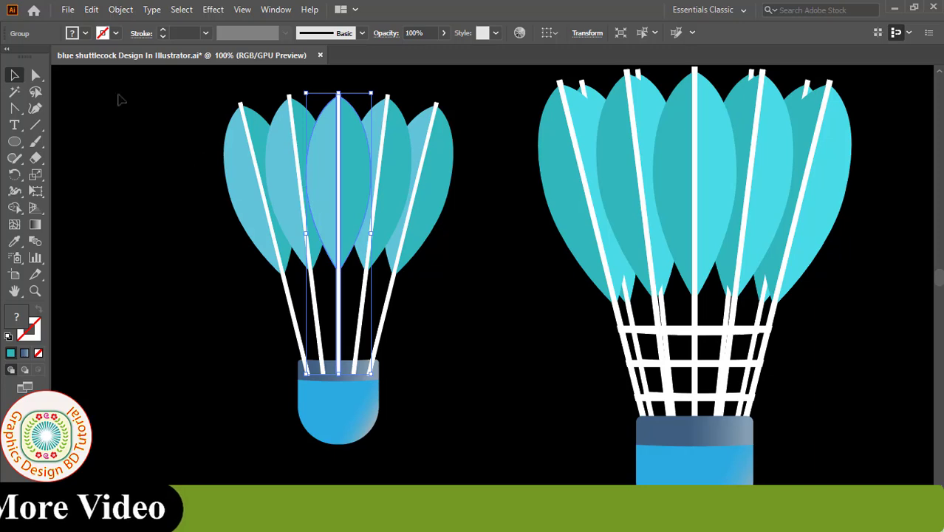
# Step: Expand the left-fanning feather copies into real artwork
pyautogui.click(127, 11)
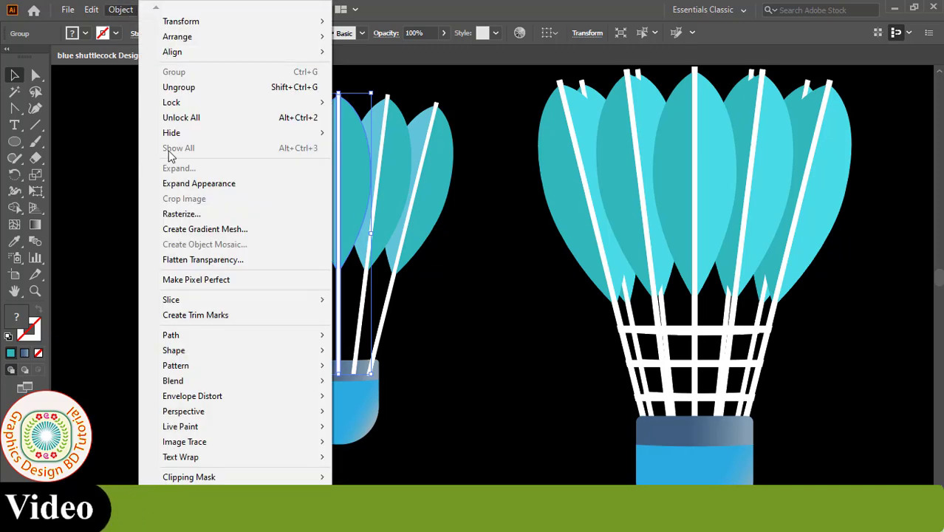
pyautogui.click(207, 187)
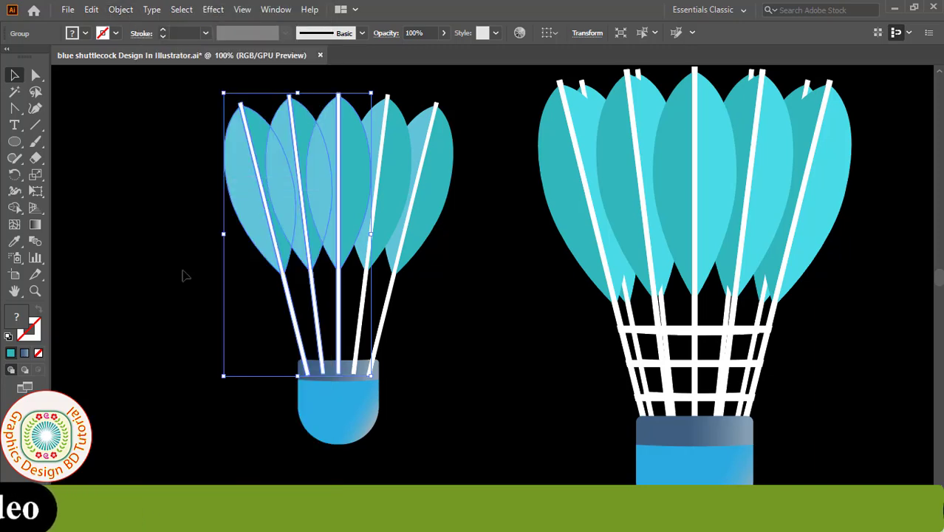
pyautogui.click(188, 149)
# Step: Group all five feathers and stems into one object and copy it
pyautogui.moveTo(188, 148); pyautogui.dragTo(480, 295)
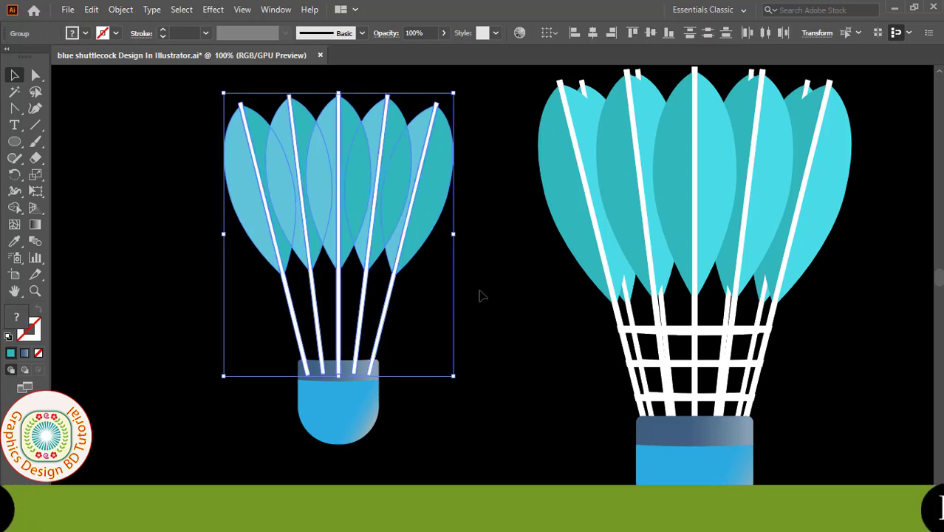
pyautogui.rightClick(353, 221)
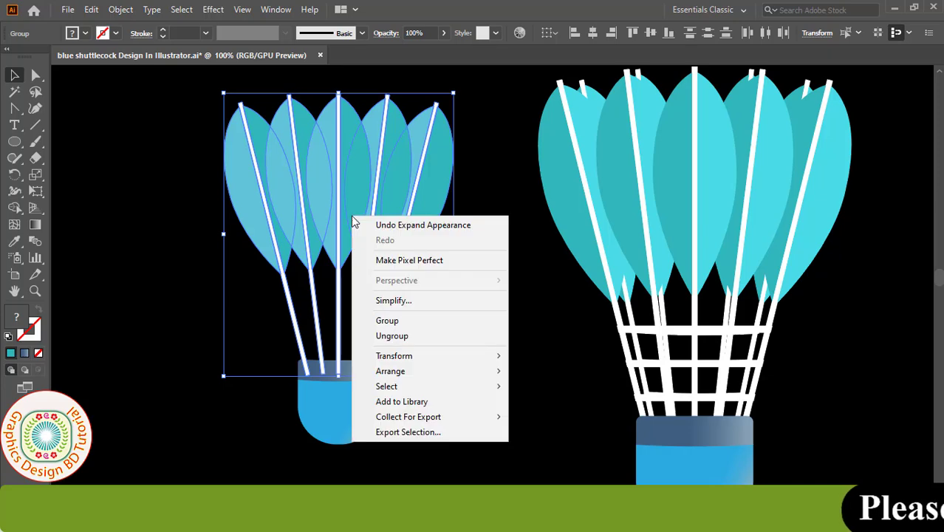
pyautogui.click(385, 320)
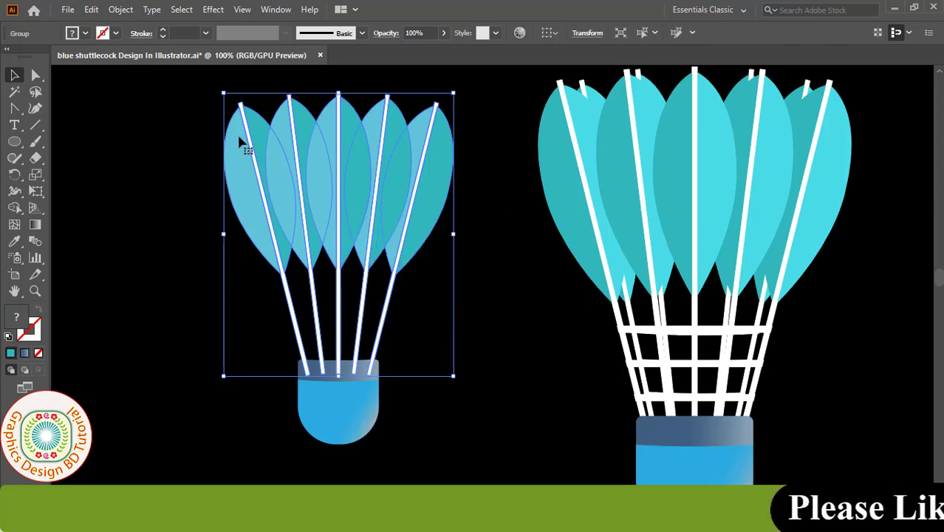
pyautogui.click(91, 8)
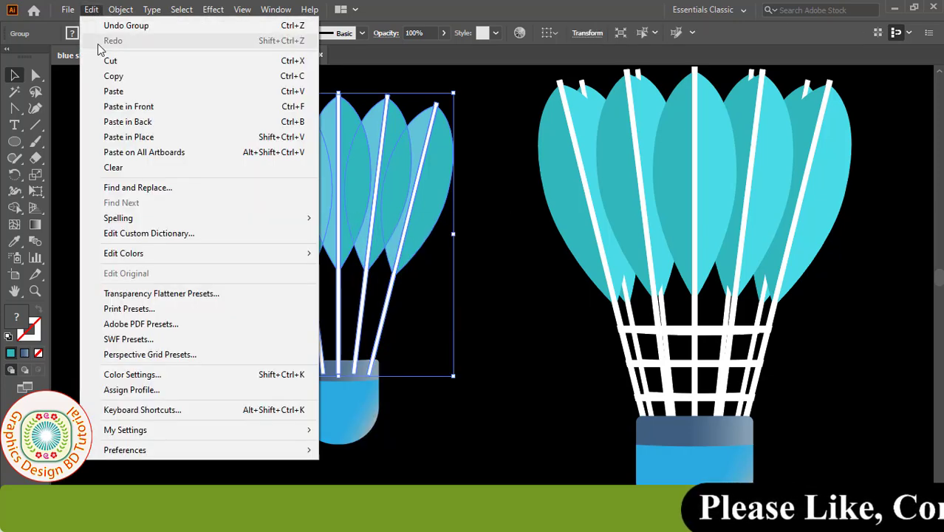
pyautogui.click(111, 76)
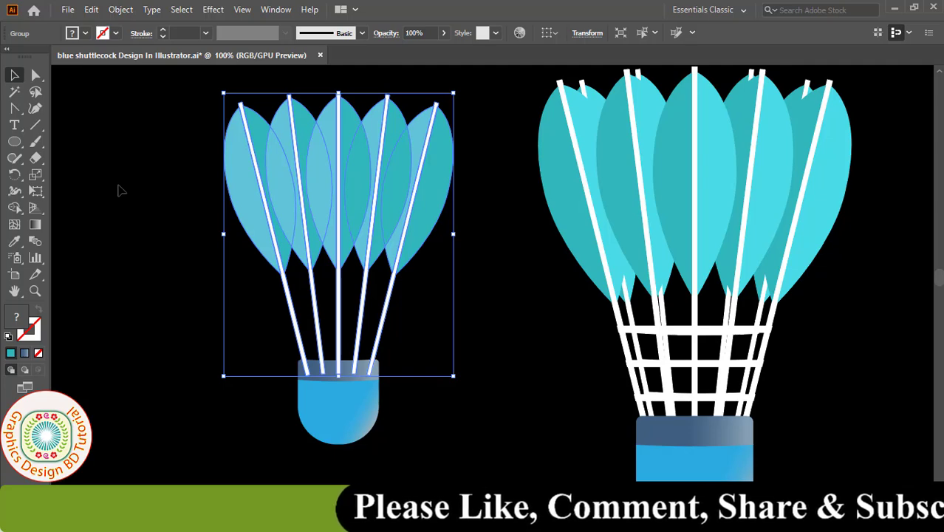
# Step: Send the feather group backward behind the cap and narrow it symmetrically to about 230 px
pyautogui.rightClick(353, 216)
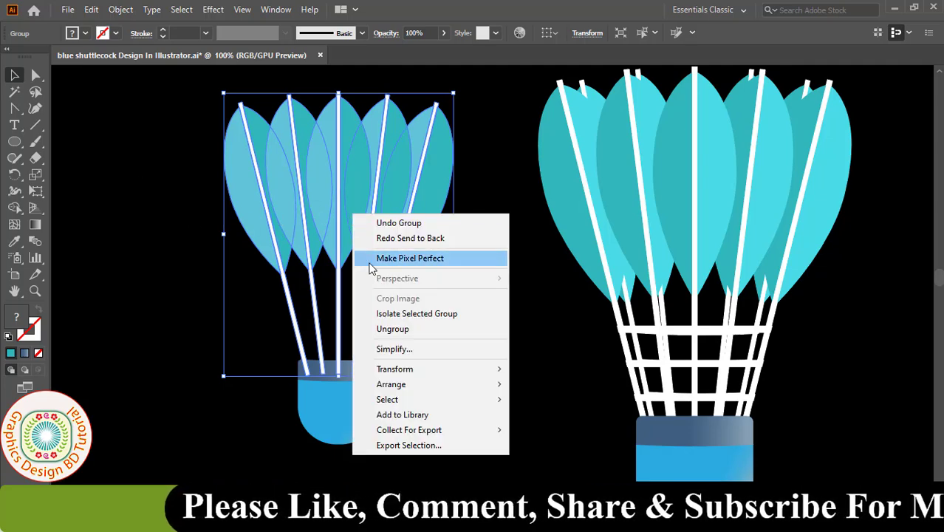
pyautogui.moveTo(469, 385)
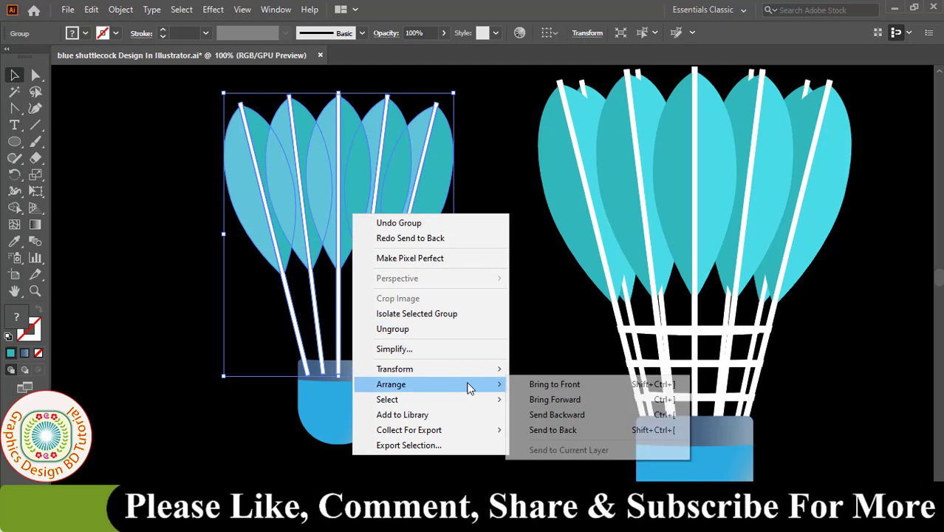
pyautogui.click(554, 416)
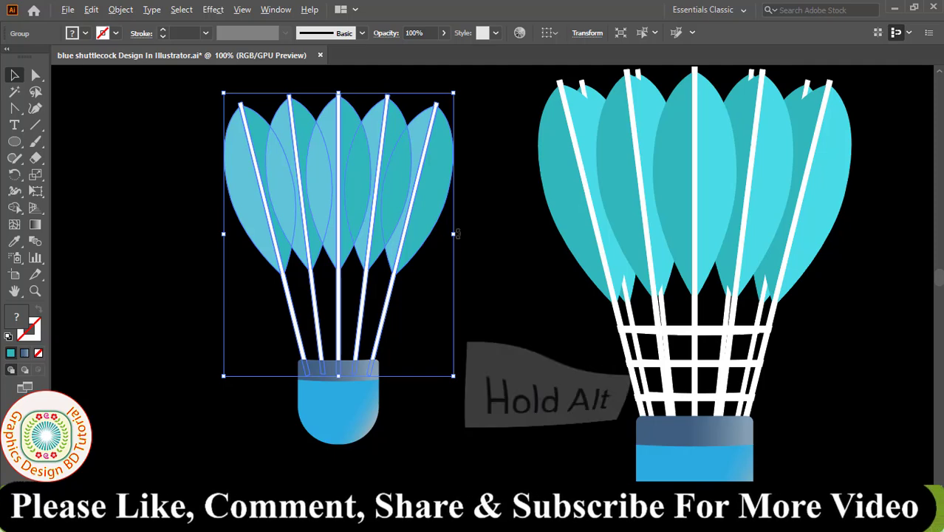
pyautogui.moveTo(455, 233); pyautogui.dragTo(432, 232)
pyautogui.click(477, 228)
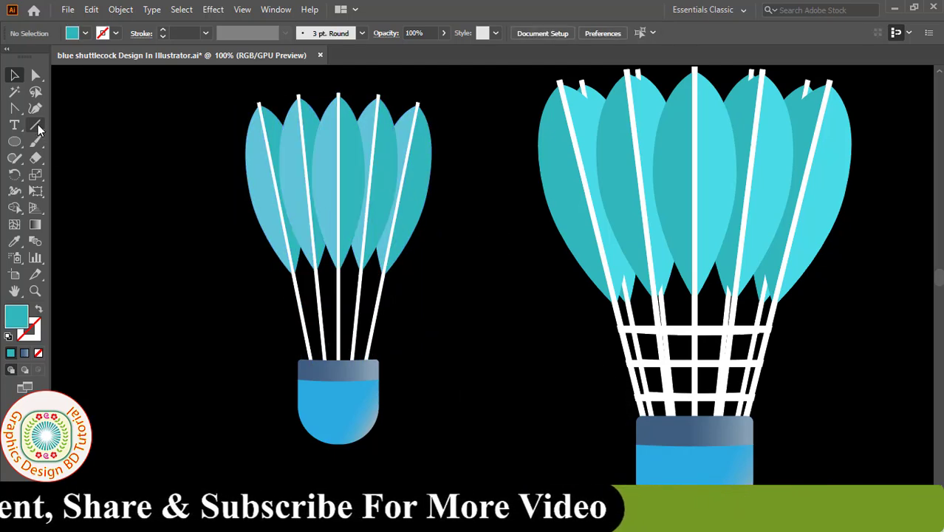
# Step: Draw a horizontal line across the stems below the feathers, stroked white at 5 px
pyautogui.moveTo(37, 125); pyautogui.dragTo(90, 127)
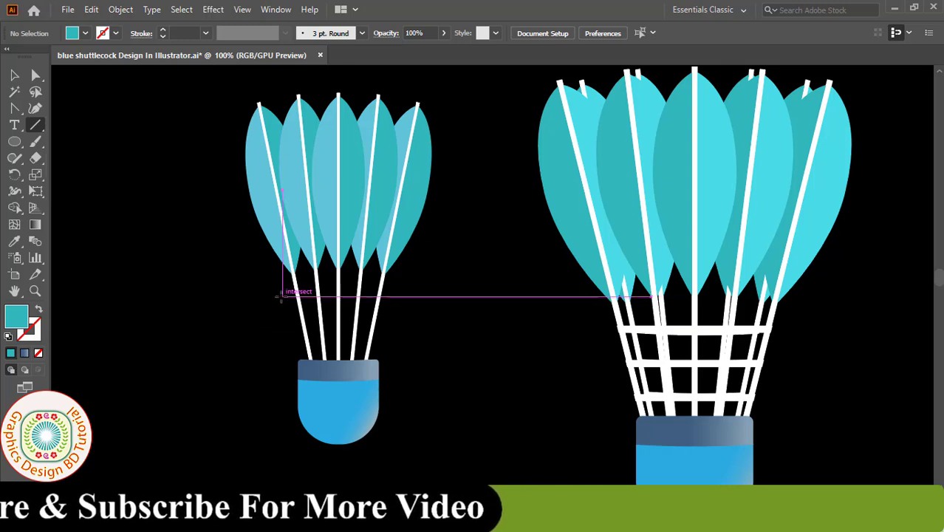
pyautogui.moveTo(287, 291); pyautogui.dragTo(394, 291)
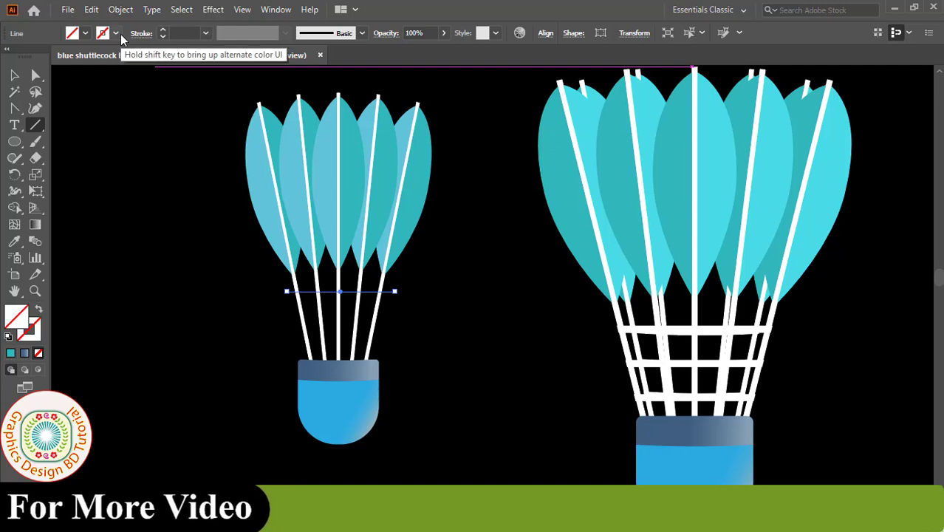
pyautogui.click(117, 34)
pyautogui.click(29, 57)
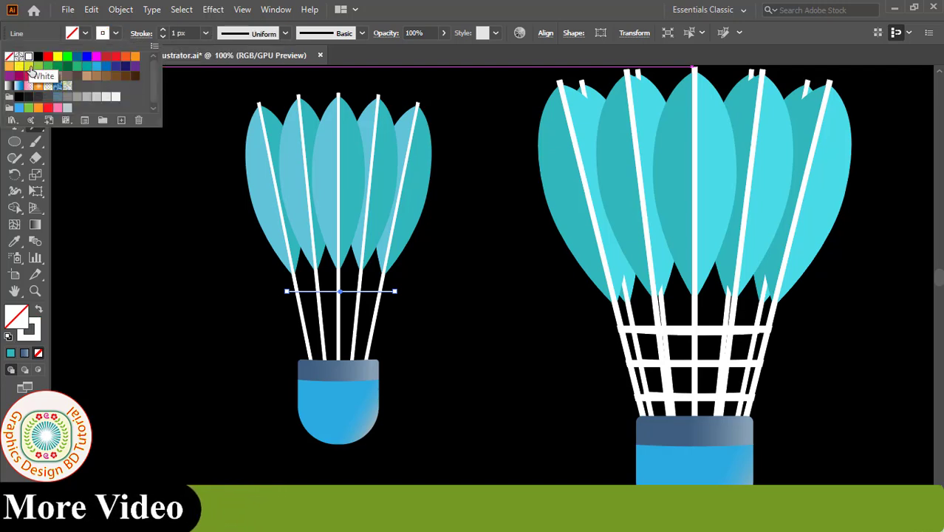
pyautogui.click(206, 35)
pyautogui.click(206, 34)
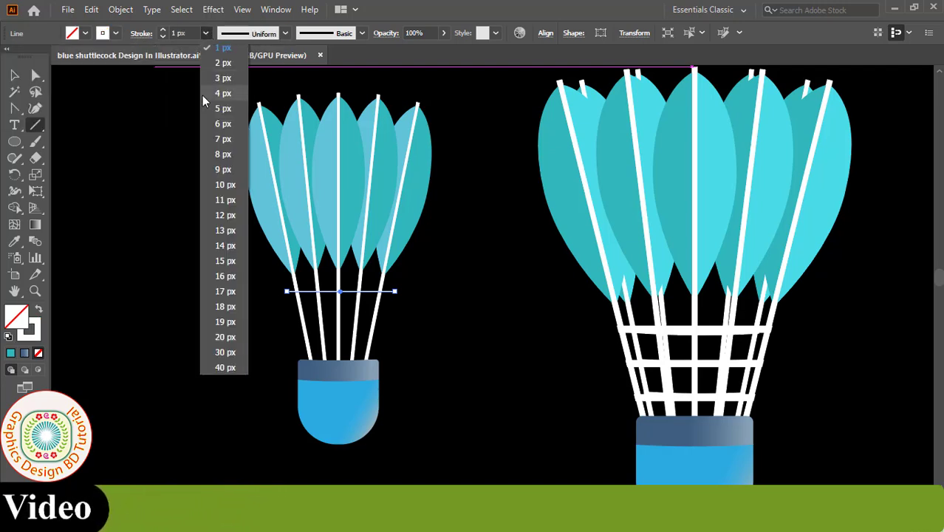
pyautogui.click(221, 108)
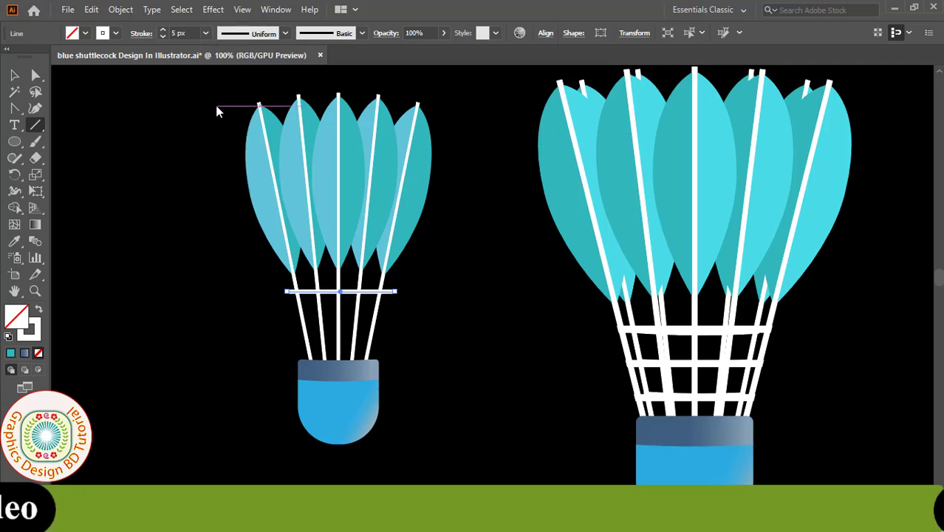
pyautogui.click(14, 75)
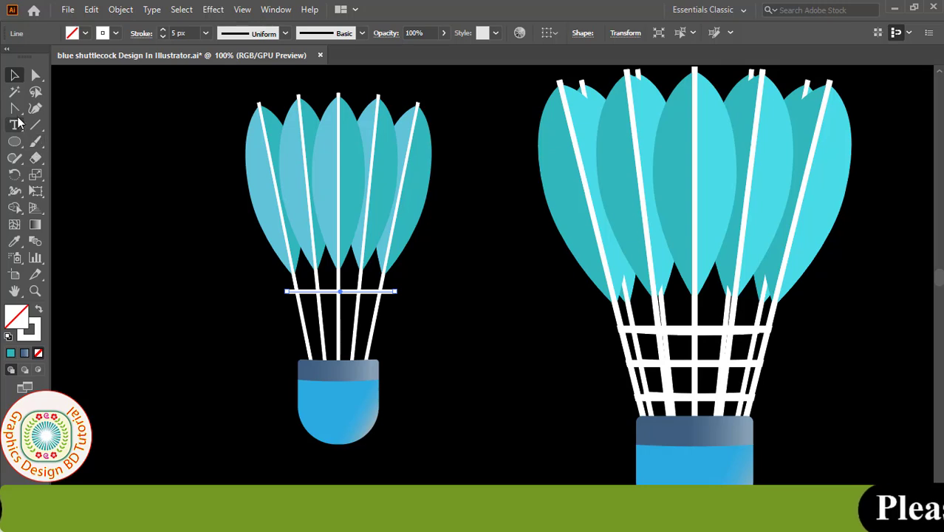
pyautogui.moveTo(14, 107); pyautogui.dragTo(84, 163)
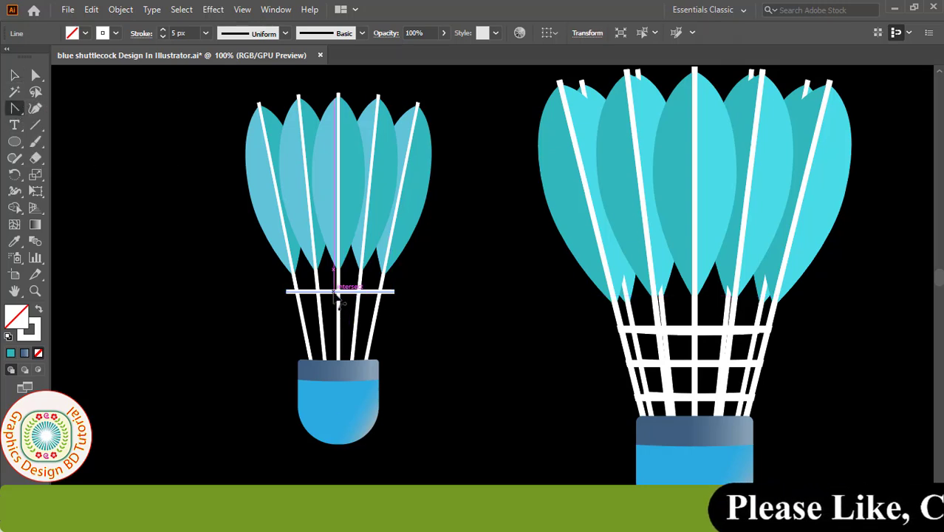
# Step: Curve the crossbar, then add two copies 26 px apart below it for three bars
pyautogui.moveTo(335, 295); pyautogui.dragTo(340, 309)
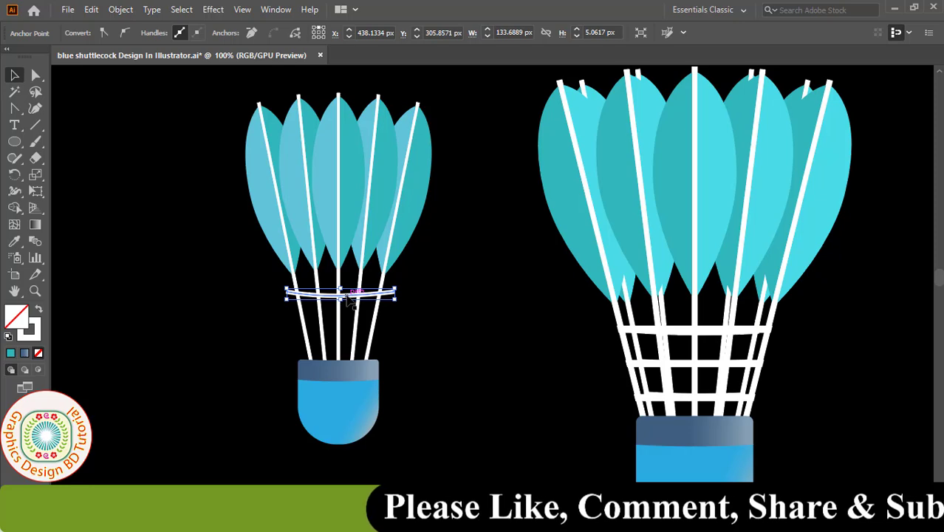
pyautogui.moveTo(351, 301); pyautogui.dragTo(352, 320)
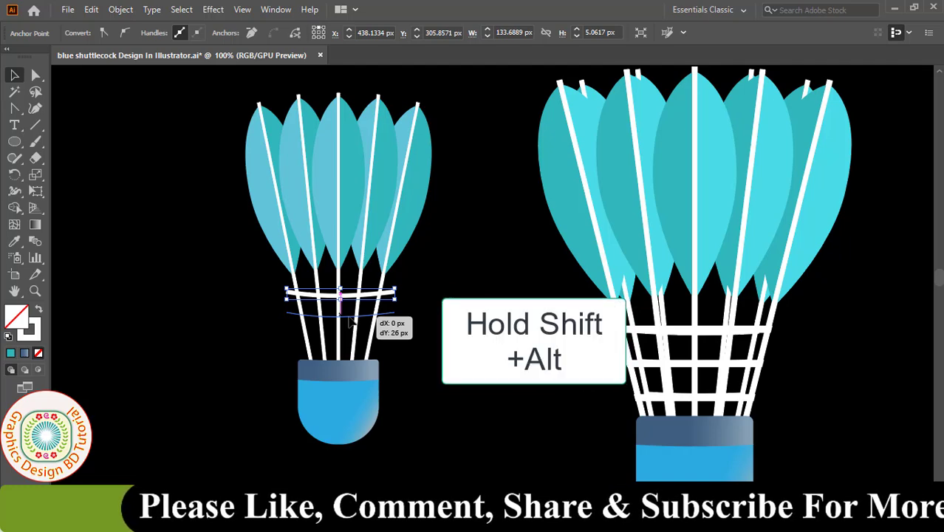
pyautogui.moveTo(351, 319); pyautogui.dragTo(351, 319)
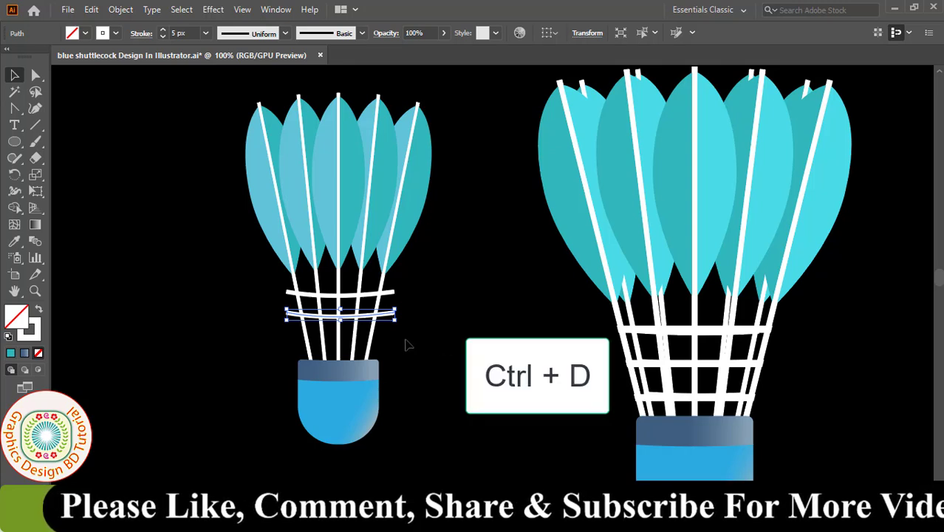
pyautogui.press('ctrl')
pyautogui.hotkey('ctrl', 'd')
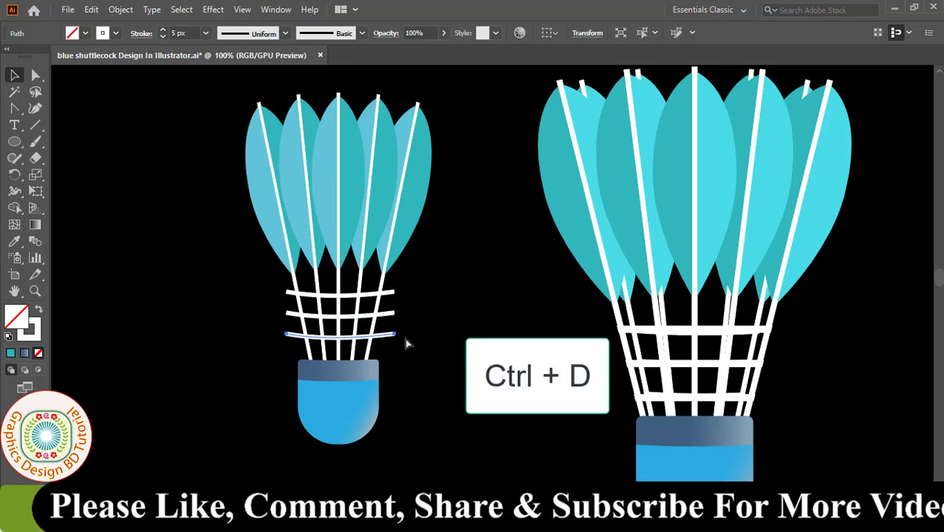
pyautogui.click(406, 342)
pyautogui.moveTo(270, 287); pyautogui.dragTo(422, 347)
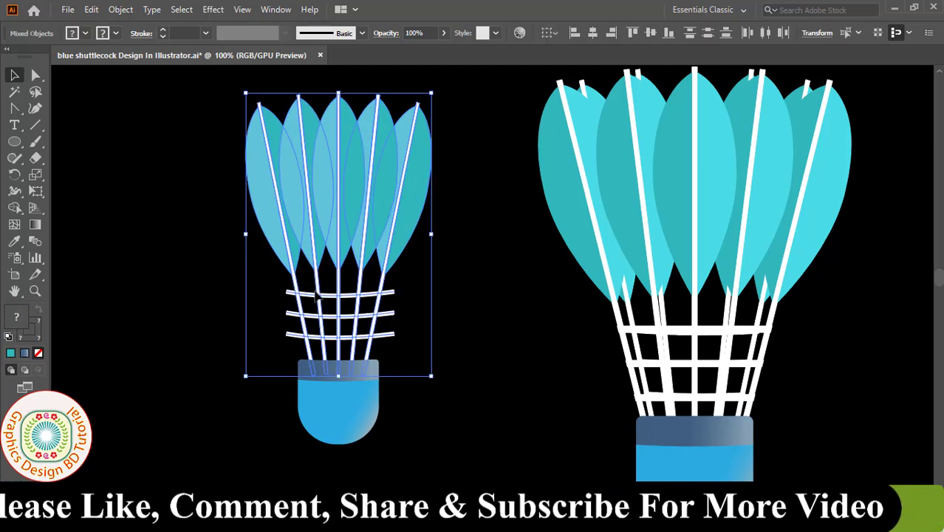
# Step: Trim the left and right crossbar ends overhanging the outer stems with Shape Builder
pyautogui.click(15, 209)
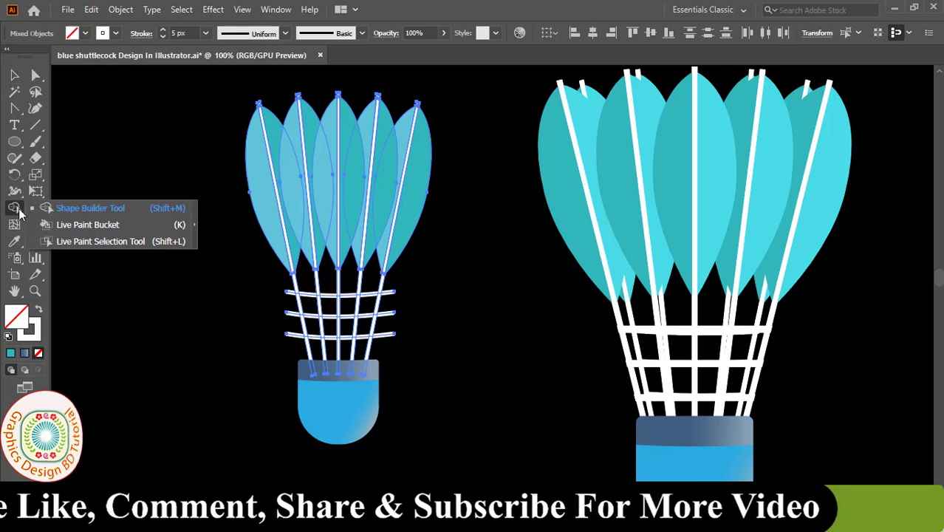
pyautogui.keyDown('alt'); pyautogui.click(292, 334); pyautogui.keyUp('alt')
pyautogui.keyDown('alt'); pyautogui.click(292, 313); pyautogui.keyUp('alt')
pyautogui.keyDown('alt'); pyautogui.click(290, 294); pyautogui.keyUp('alt')
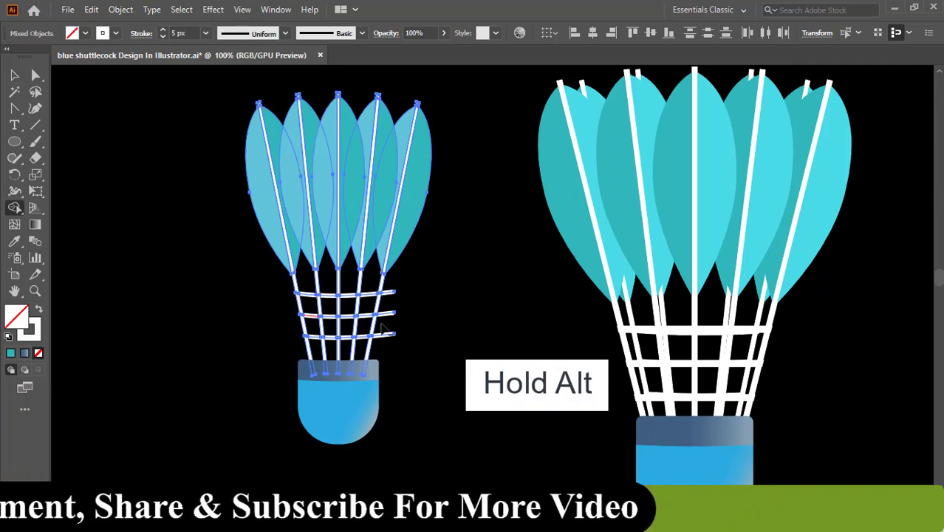
pyautogui.keyDown('alt'); pyautogui.click(388, 335); pyautogui.keyUp('alt')
pyautogui.keyDown('alt'); pyautogui.click(389, 314); pyautogui.keyUp('alt')
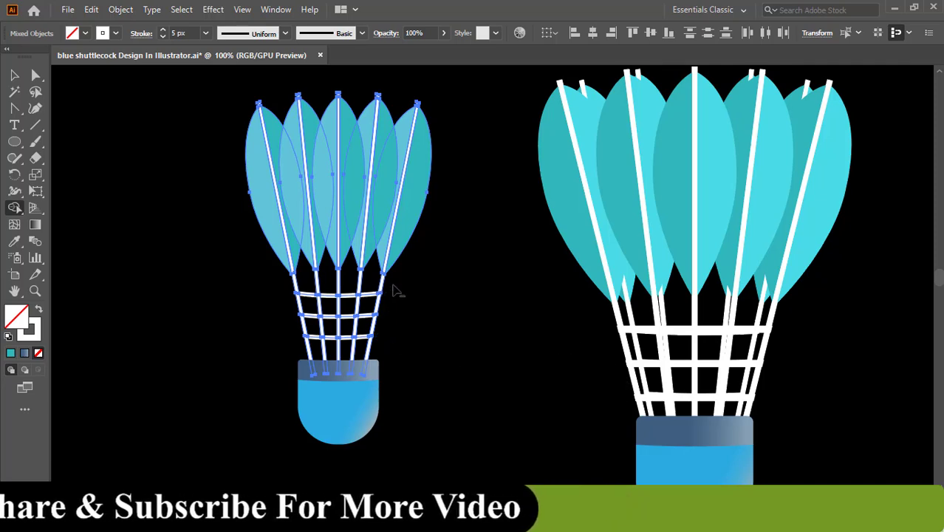
pyautogui.keyDown('alt'); pyautogui.click(393, 292); pyautogui.keyUp('alt')
# Step: Group the feathers, stems and three crossbars into one object
pyautogui.click(17, 76)
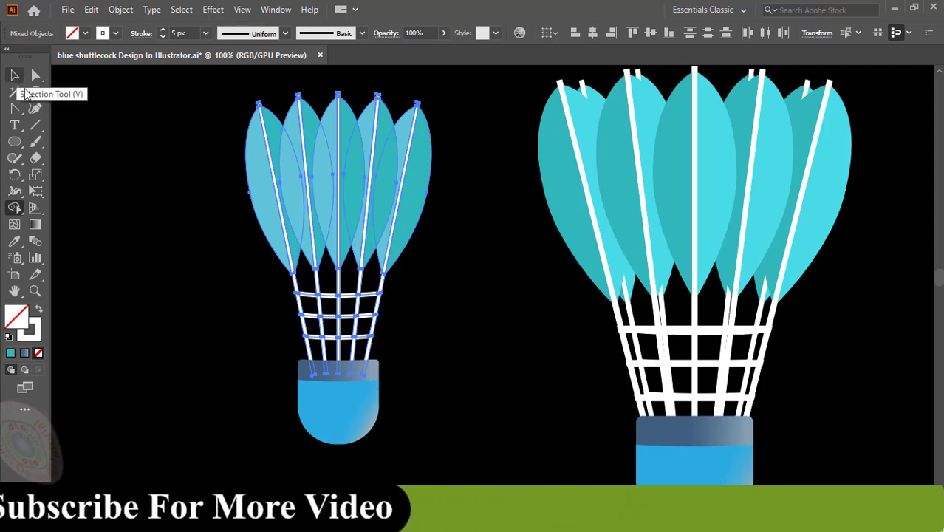
pyautogui.click(295, 207)
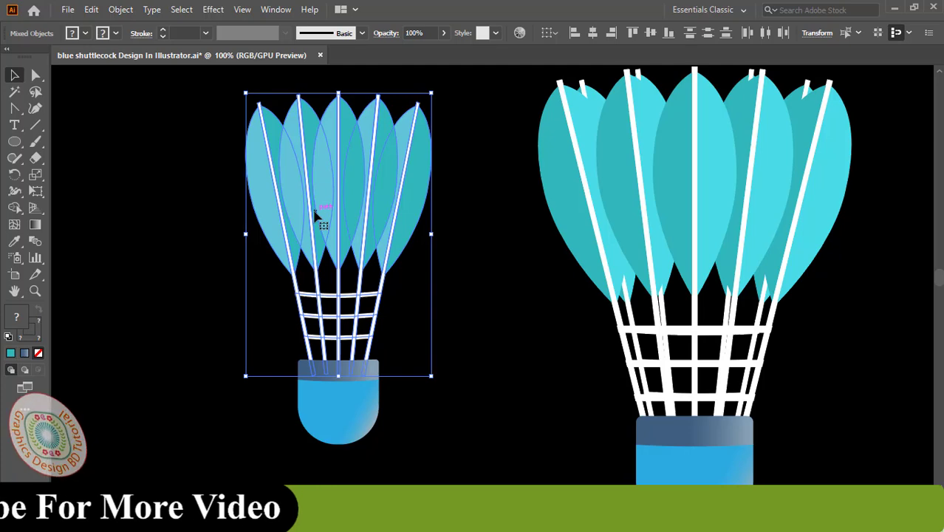
pyautogui.rightClick(315, 213)
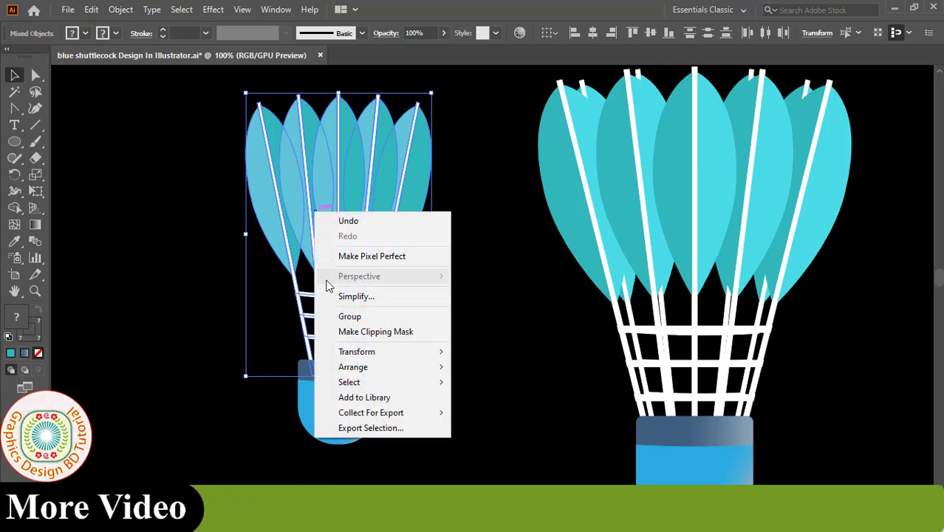
pyautogui.click(350, 317)
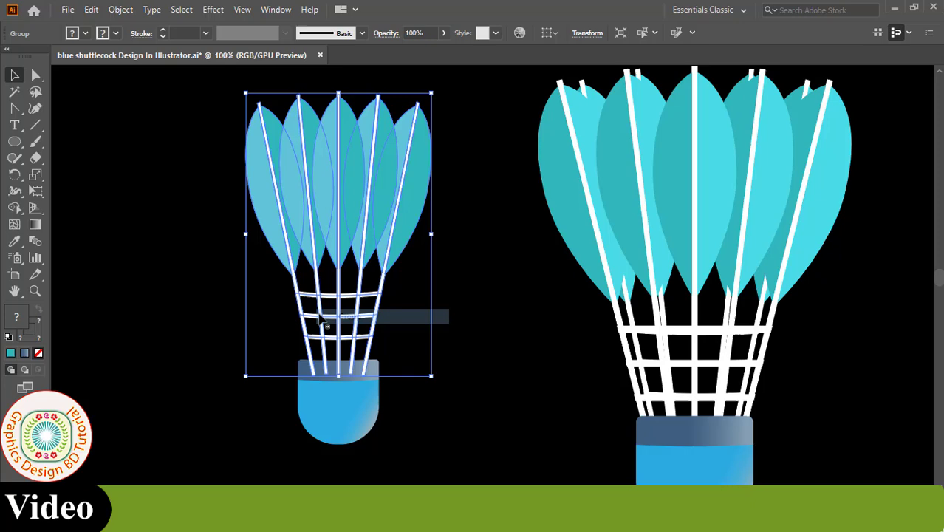
pyautogui.click(243, 311)
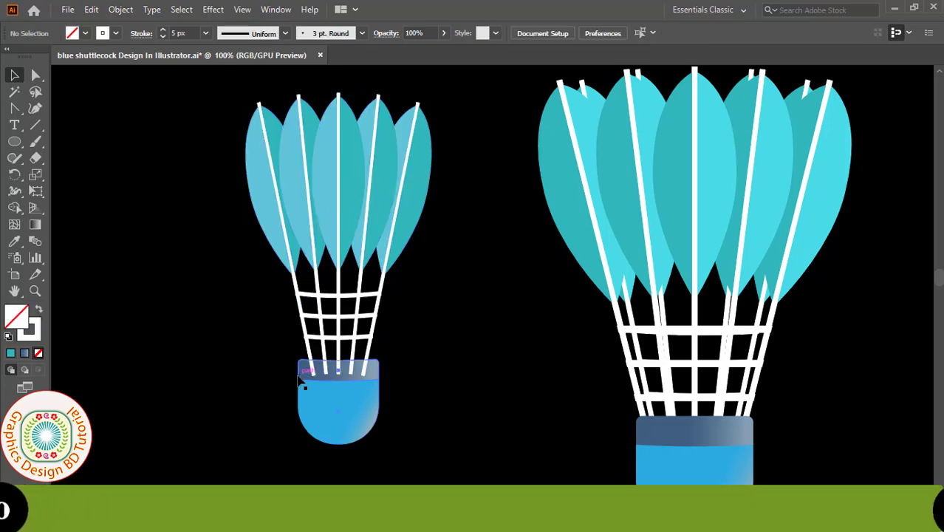
# Step: Bring the blue base to the front, in front of the net
pyautogui.click(301, 381)
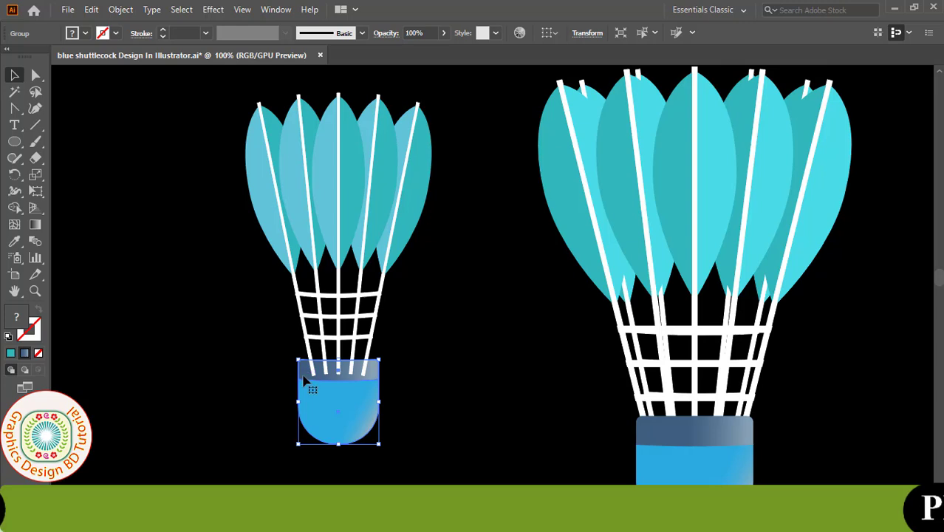
pyautogui.rightClick(306, 379)
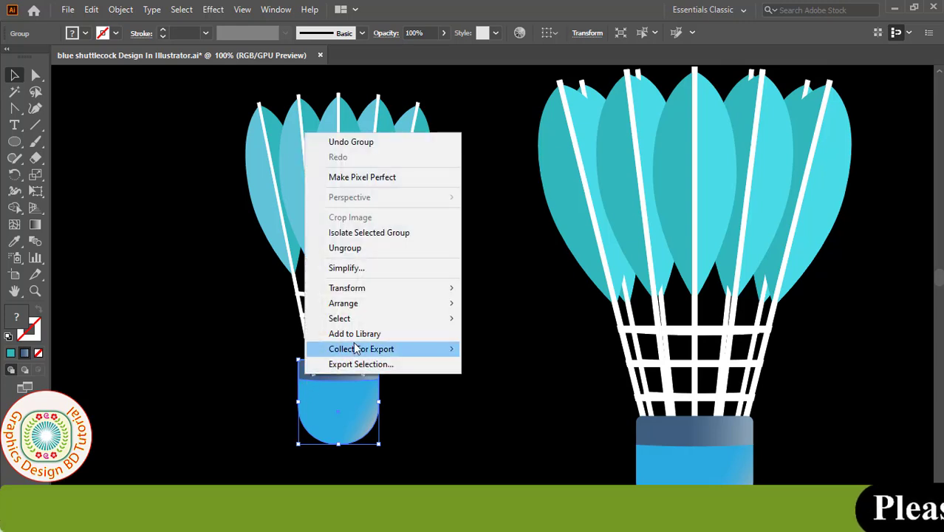
pyautogui.moveTo(410, 295)
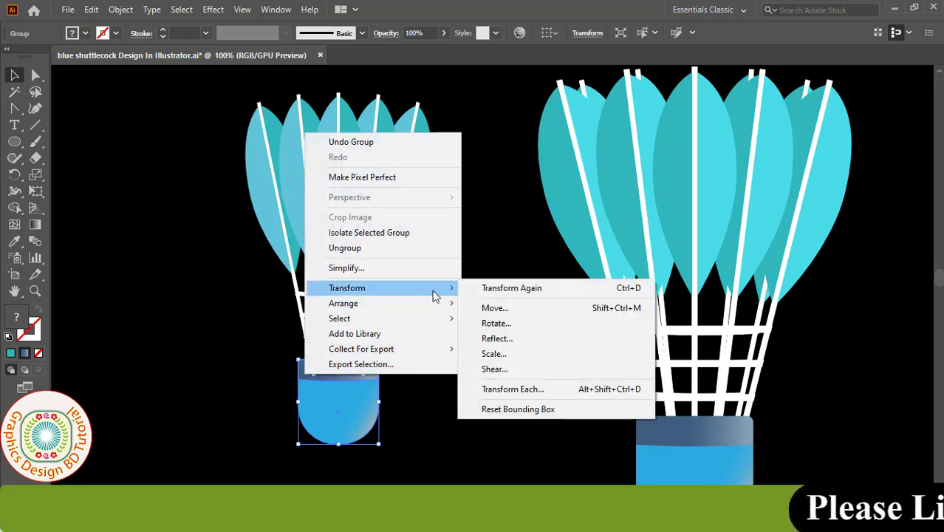
pyautogui.moveTo(447, 308)
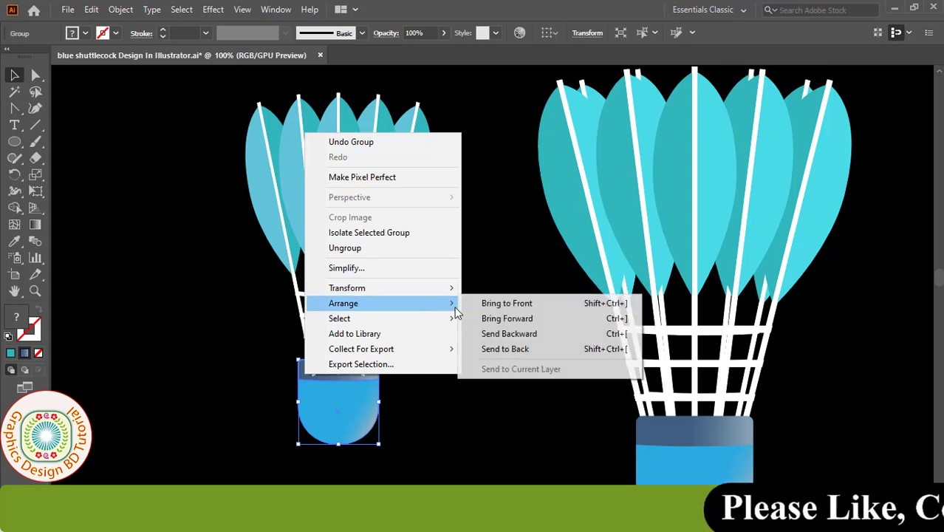
pyautogui.click(493, 309)
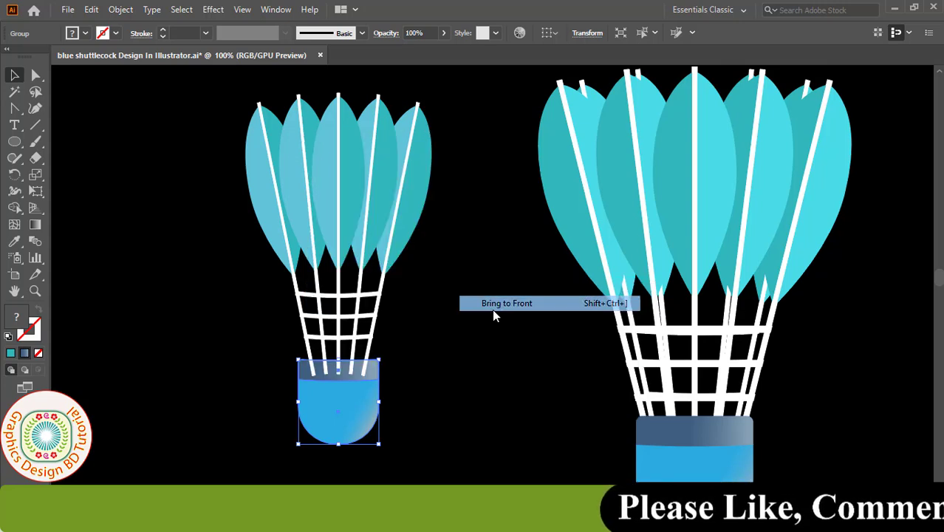
pyautogui.click(455, 329)
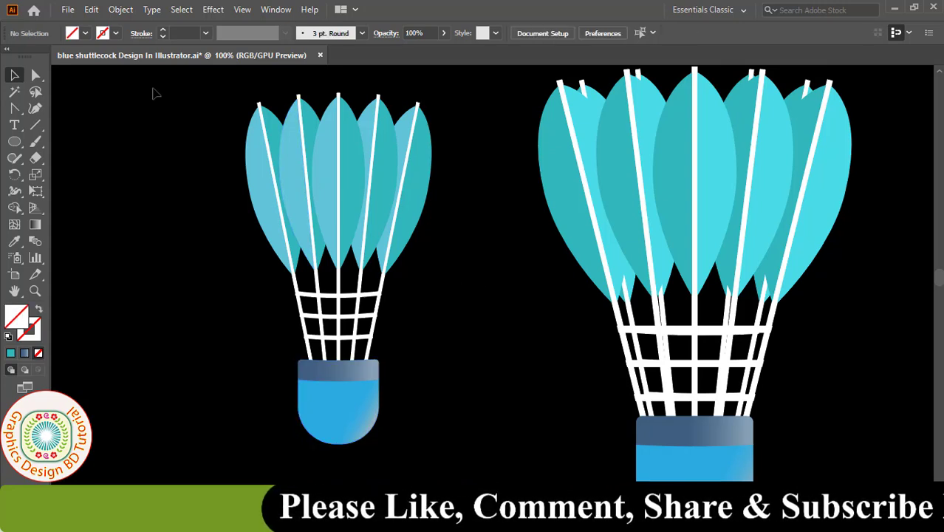
# Step: Paste the copied five-feather group in place
pyautogui.click(91, 9)
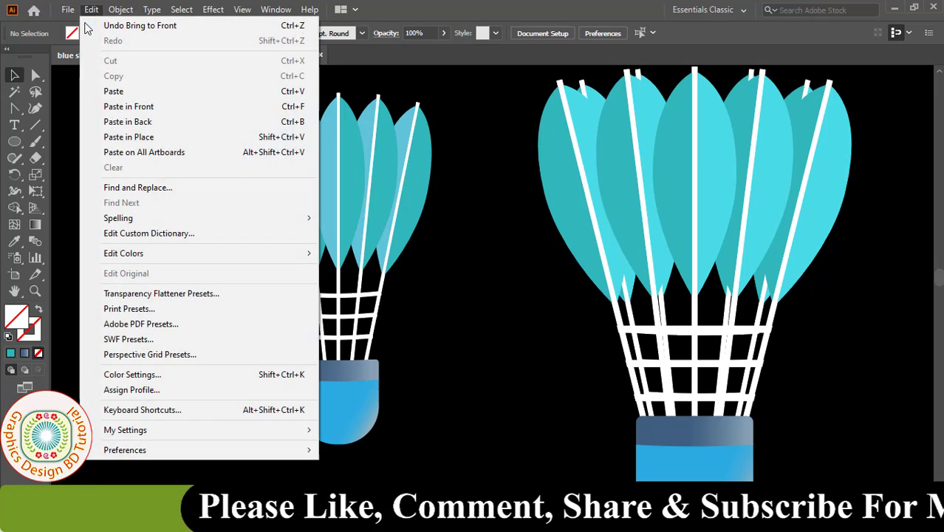
pyautogui.click(163, 142)
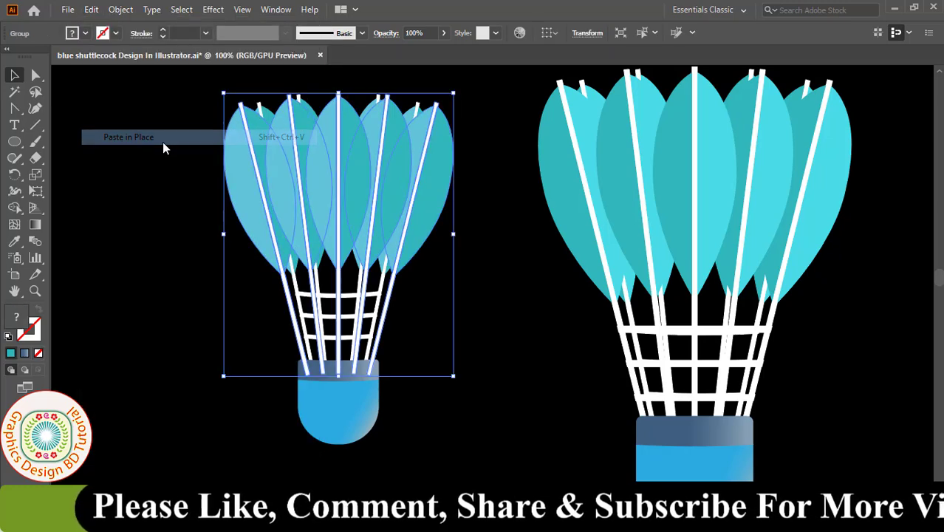
pyautogui.click(465, 419)
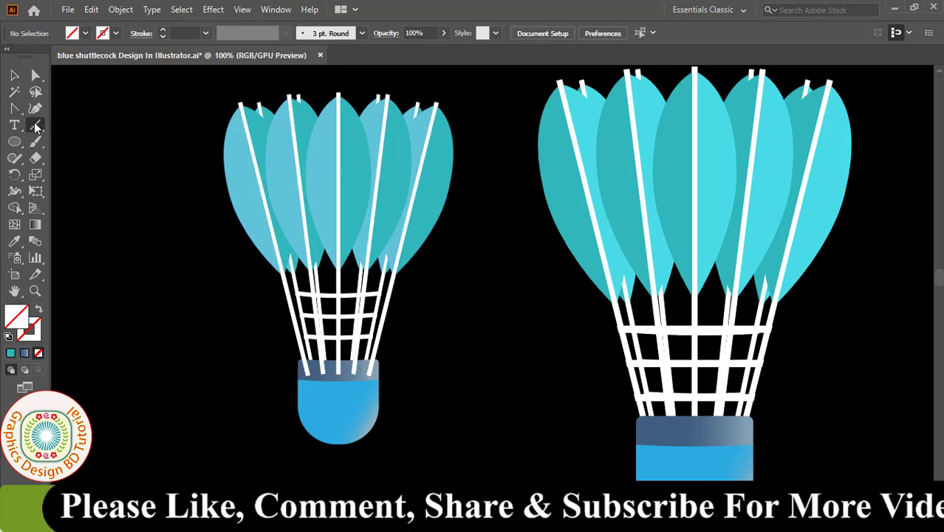
# Step: Draw a new 5 px line across the pasted stems below the feathers
pyautogui.moveTo(35, 125); pyautogui.dragTo(59, 123)
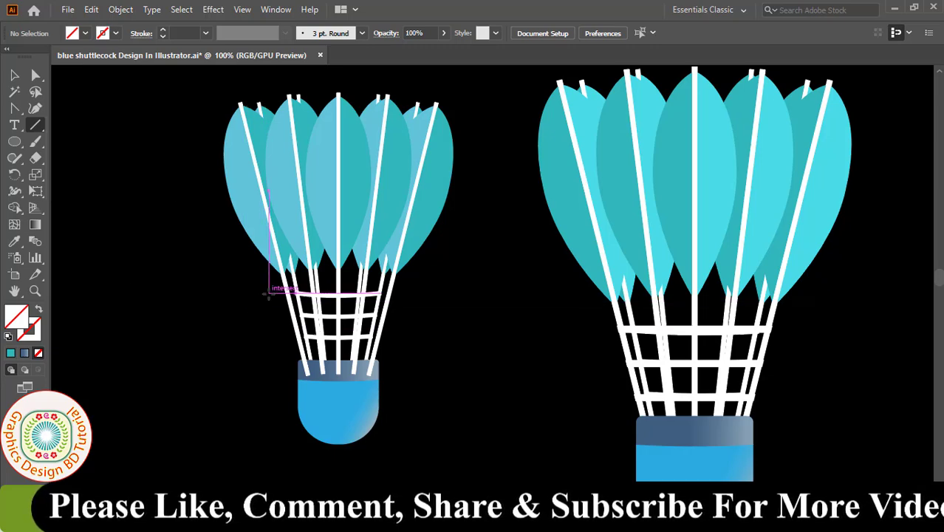
pyautogui.moveTo(269, 293)
pyautogui.mouseDown()
pyautogui.moveTo(413, 299)
pyautogui.moveTo(408, 293)
pyautogui.mouseUp()
pyautogui.click(205, 32)
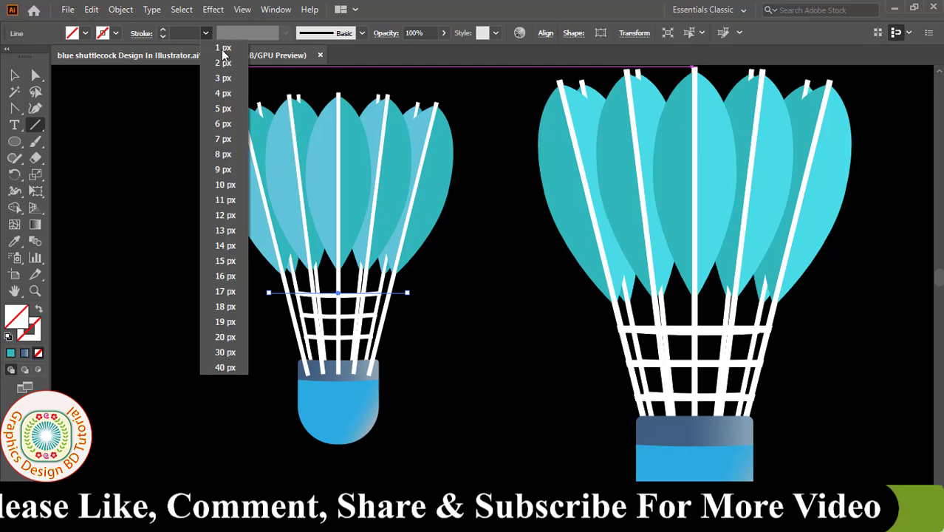
pyautogui.click(223, 109)
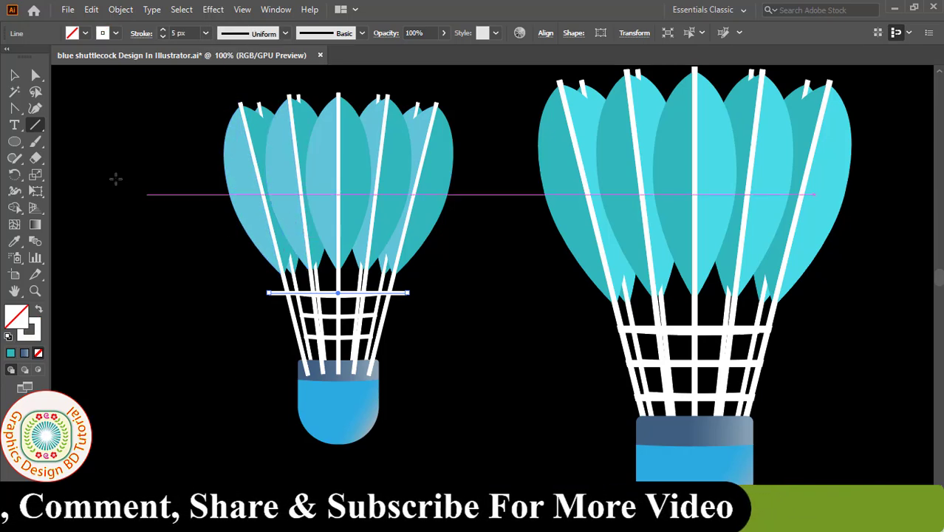
# Step: Curve the new crossbar and place a copy of it slightly lower
pyautogui.click(14, 108)
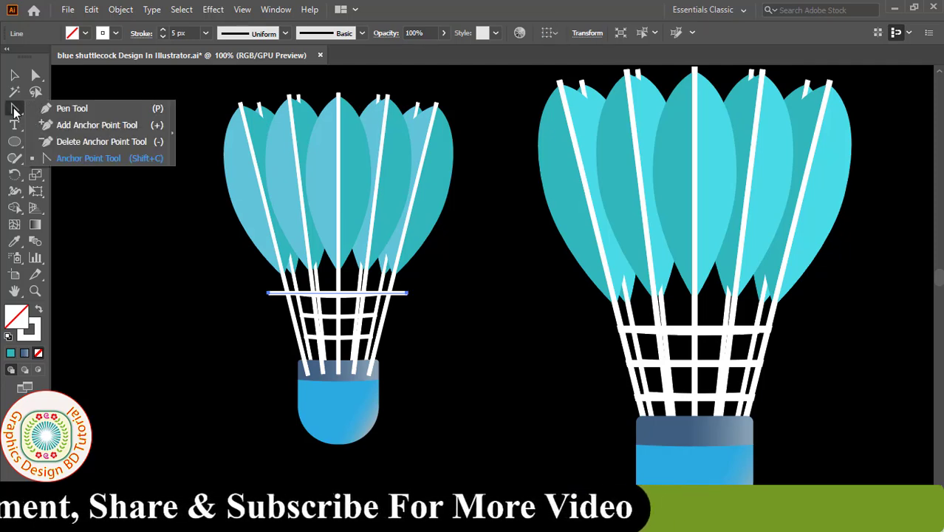
pyautogui.click(91, 154)
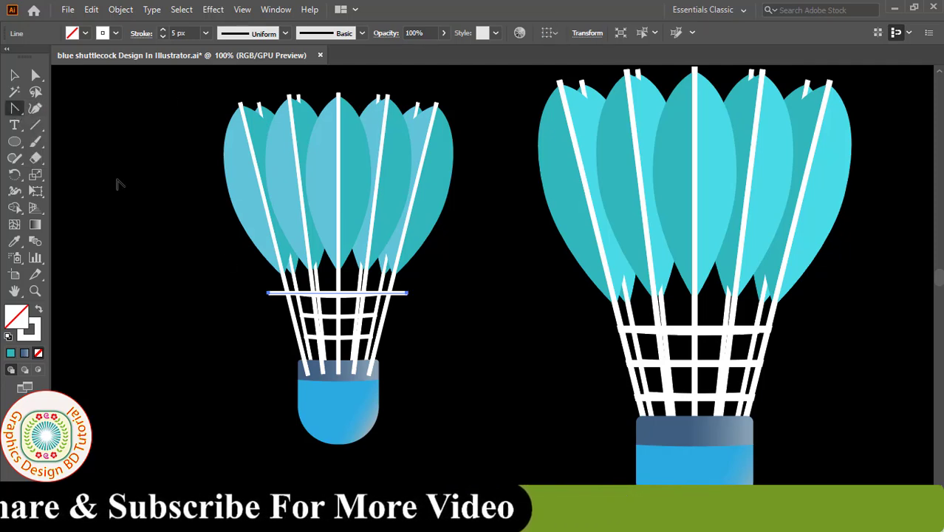
pyautogui.click(336, 298)
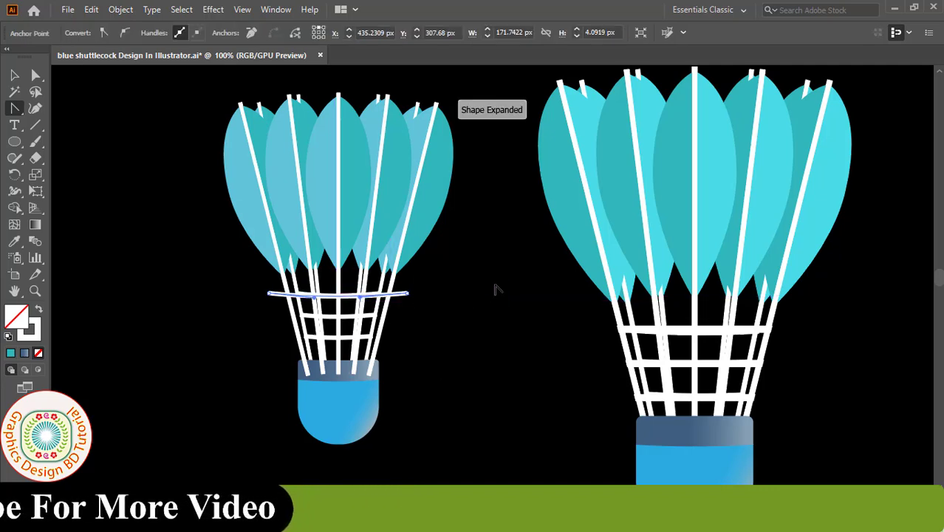
pyautogui.press('v')
pyautogui.hotkey('ctrl', '=')
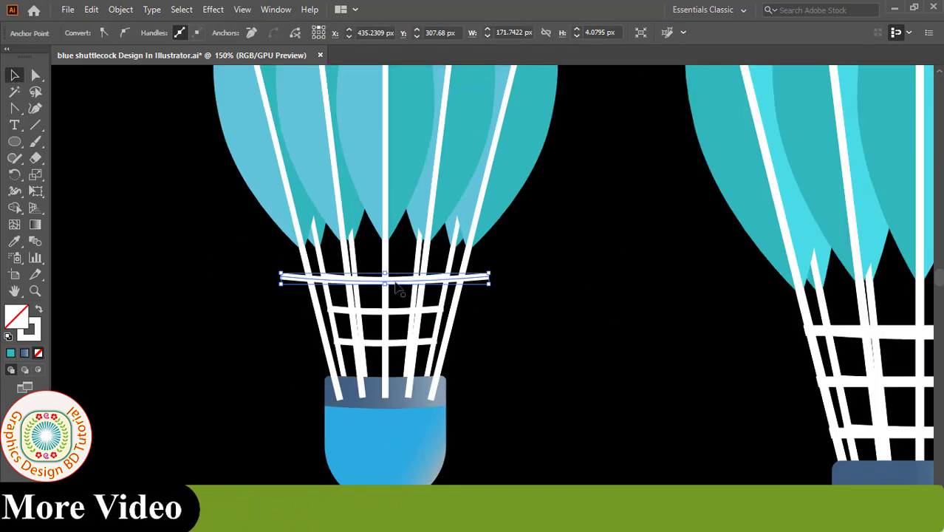
pyautogui.moveTo(475, 280); pyautogui.dragTo(481, 309)
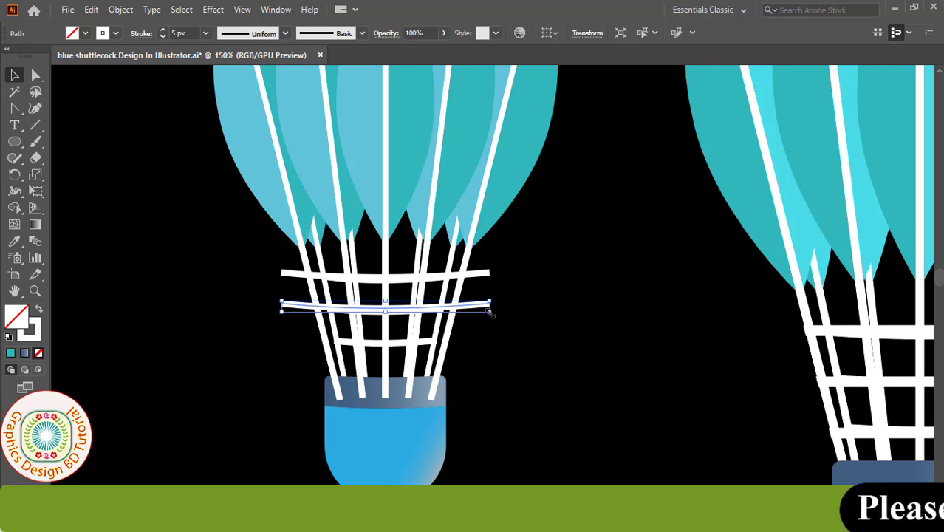
# Step: Repeat the move for a third crossbar 26 px lower, then select all three bars and the stems
pyautogui.hotkey('ctrl', 'd')
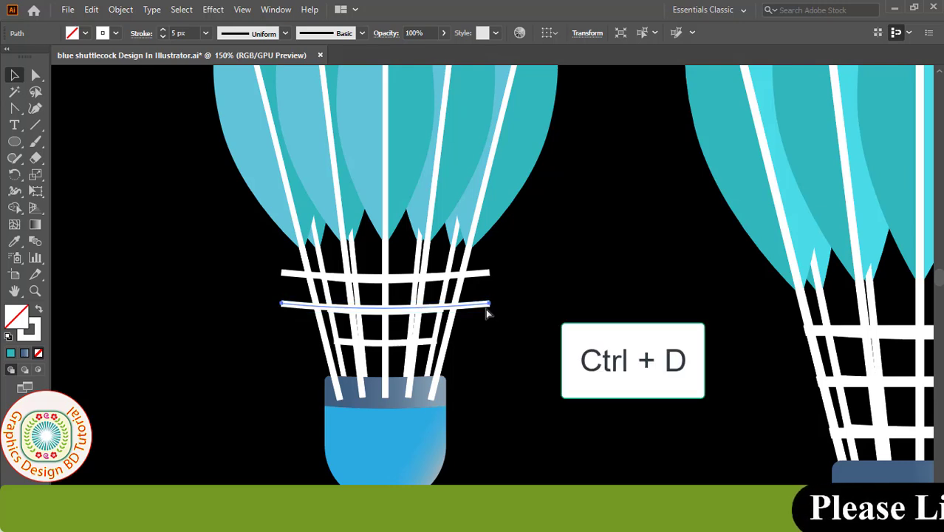
pyautogui.hotkey('ctrl', 'd')
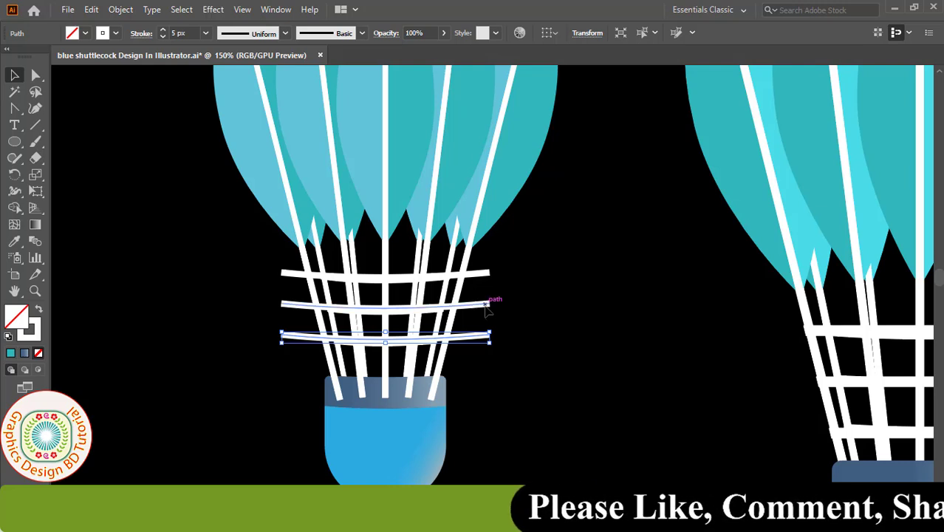
pyautogui.keyDown('shift'); pyautogui.click(487, 306); pyautogui.keyUp('shift')
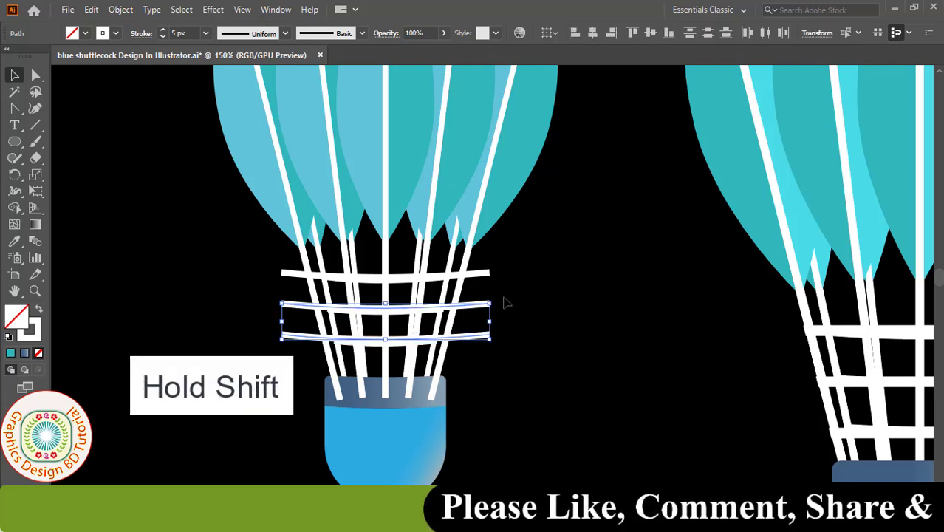
pyautogui.keyDown('shift'); pyautogui.click(485, 276); pyautogui.keyUp('shift')
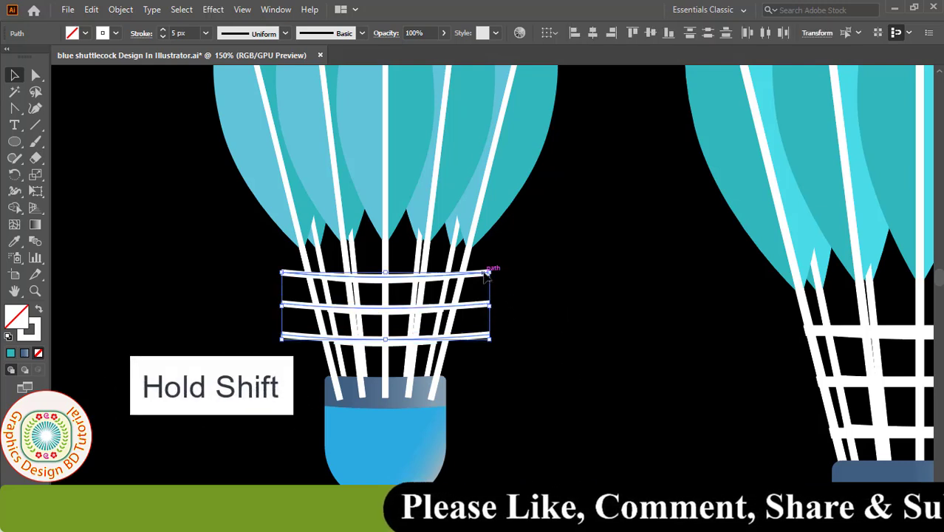
pyautogui.keyDown('shift'); pyautogui.click(386, 224); pyautogui.keyUp('shift')
# Step: With the Shape Builder, delete the left and right overhanging ends of all three crossbars
pyautogui.moveTo(14, 207); pyautogui.dragTo(82, 206)
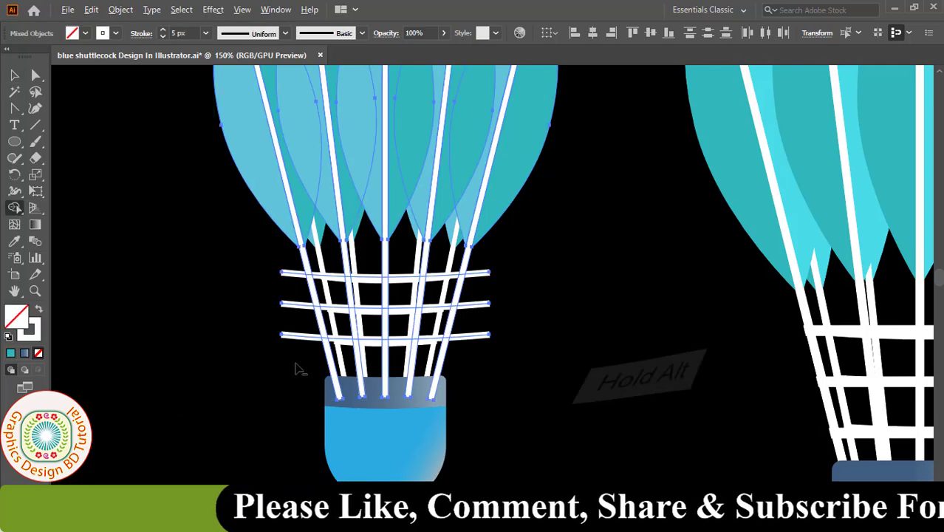
pyautogui.keyDown('alt'); pyautogui.click(301, 335); pyautogui.keyUp('alt')
pyautogui.keyDown('alt'); pyautogui.click(293, 303); pyautogui.keyUp('alt')
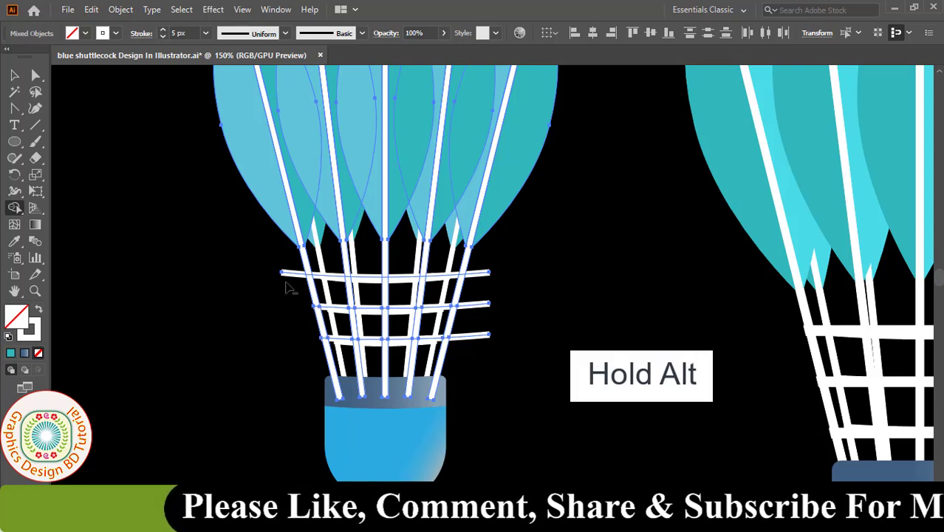
pyautogui.keyDown('alt'); pyautogui.click(289, 274); pyautogui.keyUp('alt')
pyautogui.keyDown('alt'); pyautogui.click(486, 336); pyautogui.keyUp('alt')
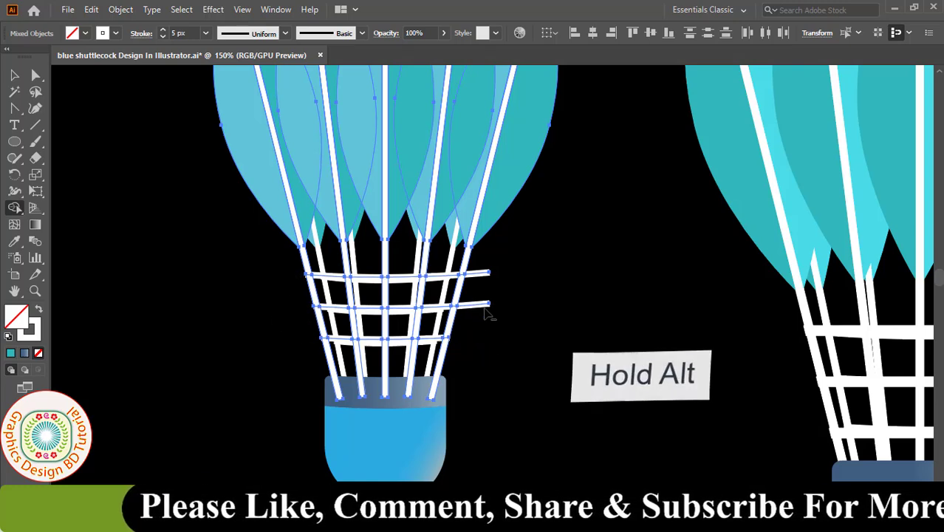
pyautogui.keyDown('alt'); pyautogui.click(488, 304); pyautogui.keyUp('alt')
pyautogui.keyDown('alt'); pyautogui.click(488, 273); pyautogui.keyUp('alt')
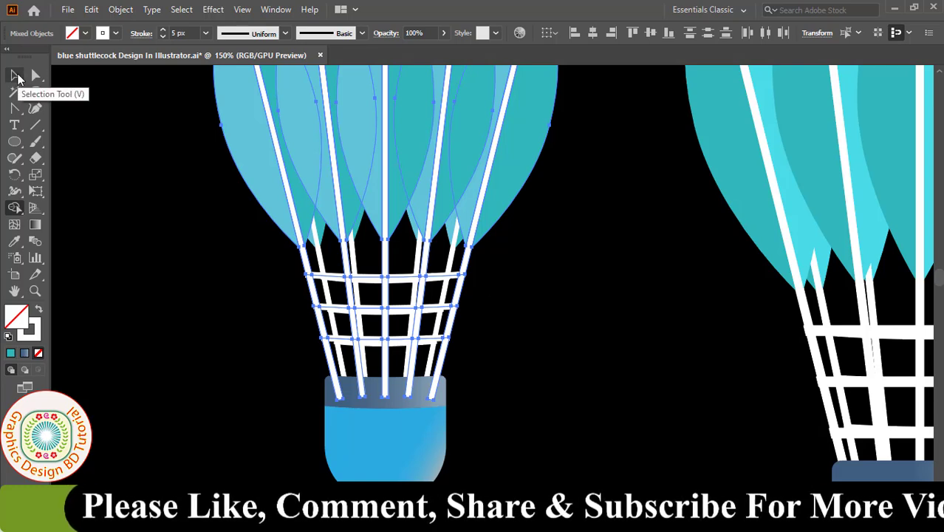
pyautogui.click(16, 76)
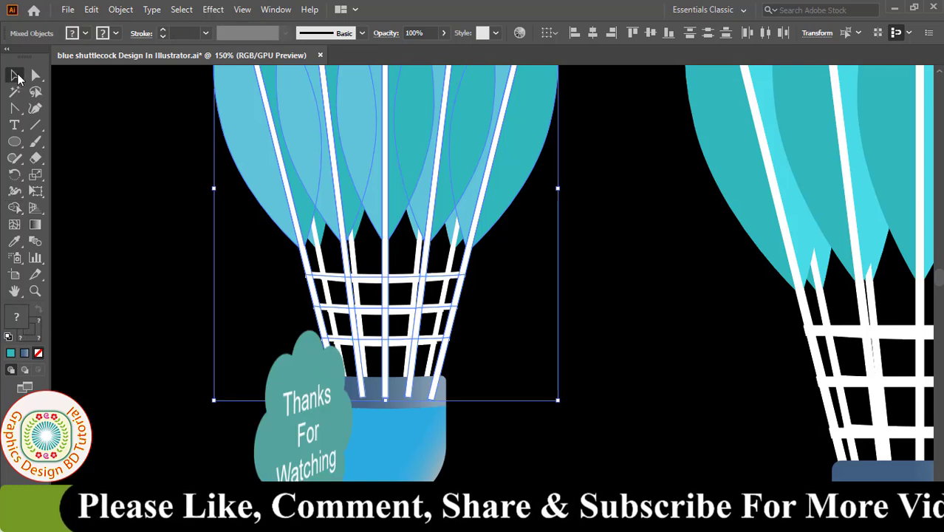
# Step: Group the selected feathers, stems and net into one object
pyautogui.rightClick(361, 184)
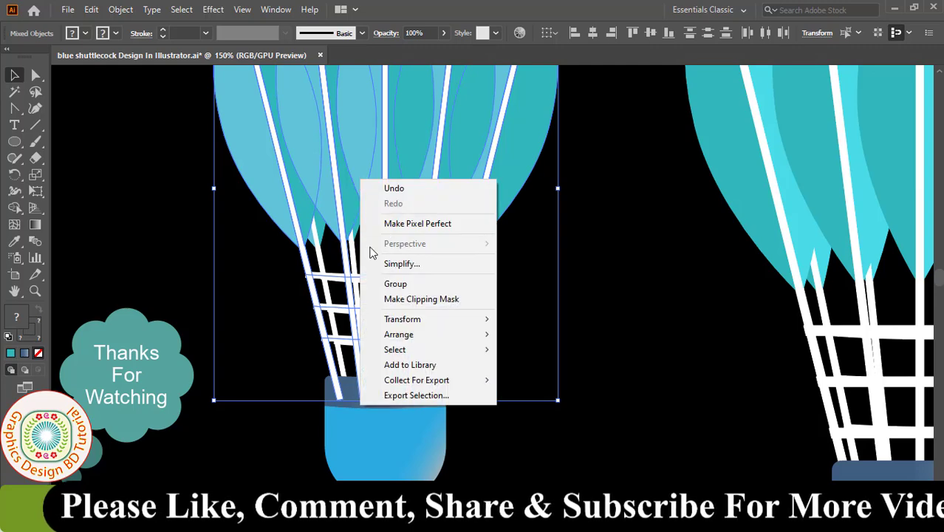
pyautogui.click(394, 284)
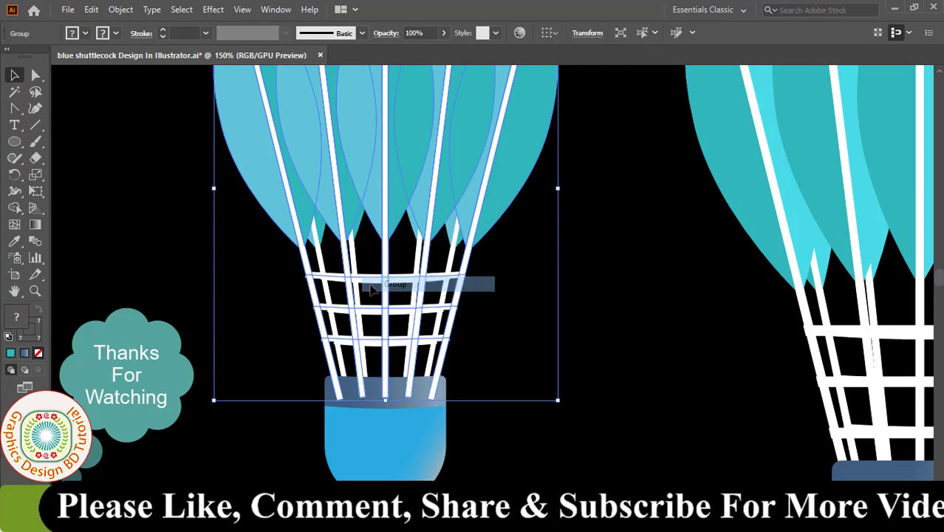
pyautogui.click(201, 288)
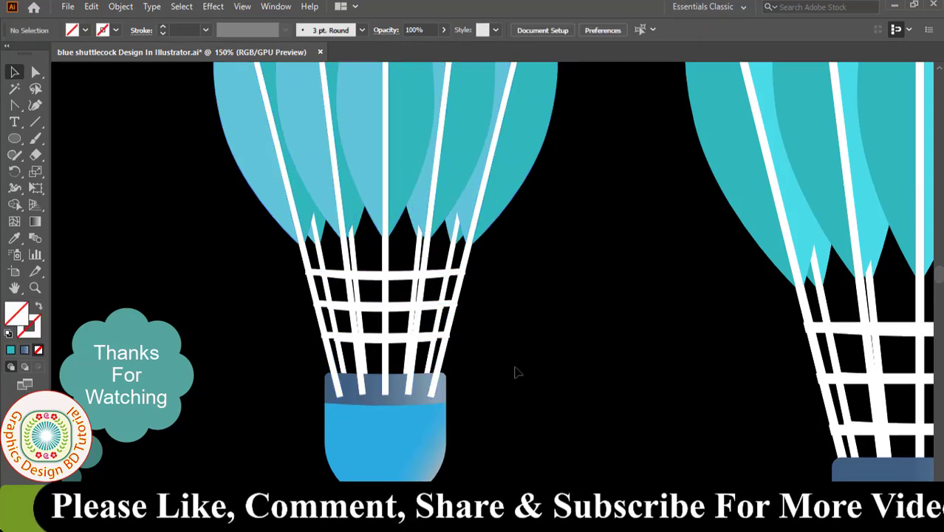
# Step: Bring the dark gradient band at the base to the front, over the stems
pyautogui.click(386, 404)
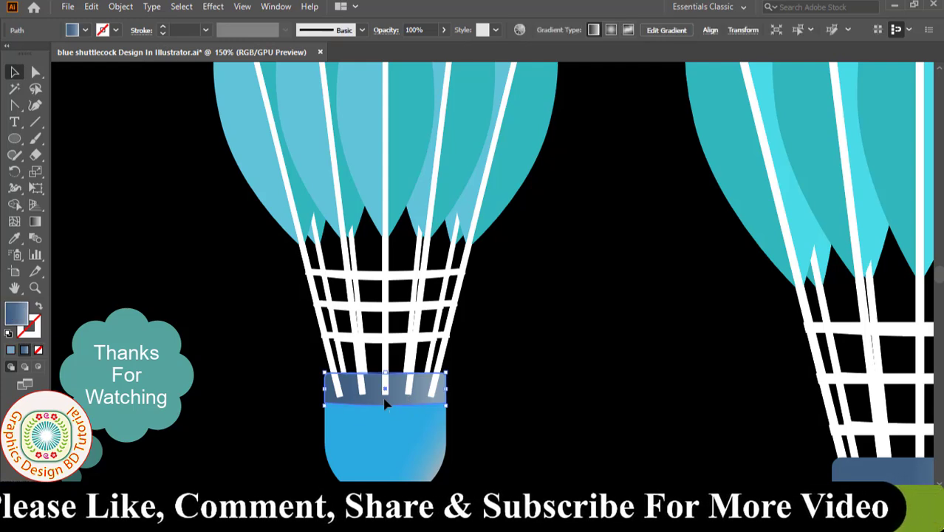
pyautogui.rightClick(384, 404)
pyautogui.moveTo(465, 333)
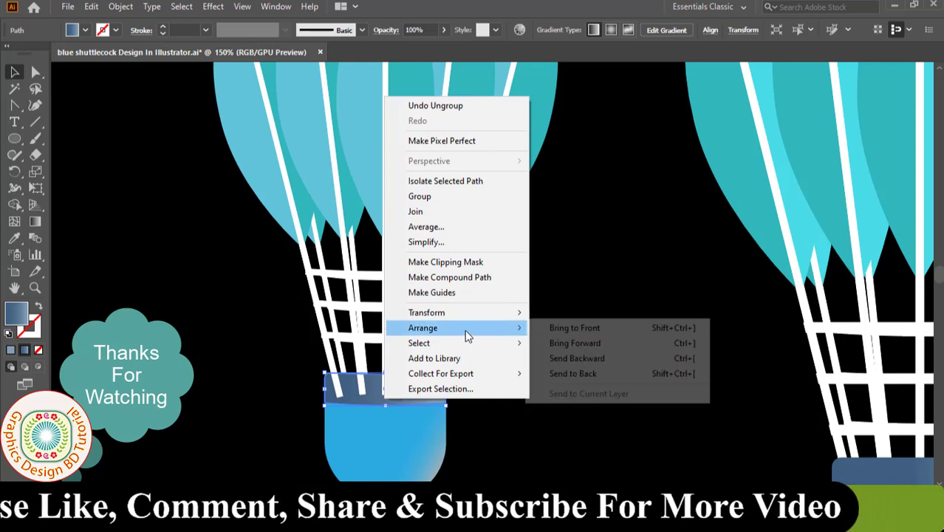
pyautogui.click(545, 331)
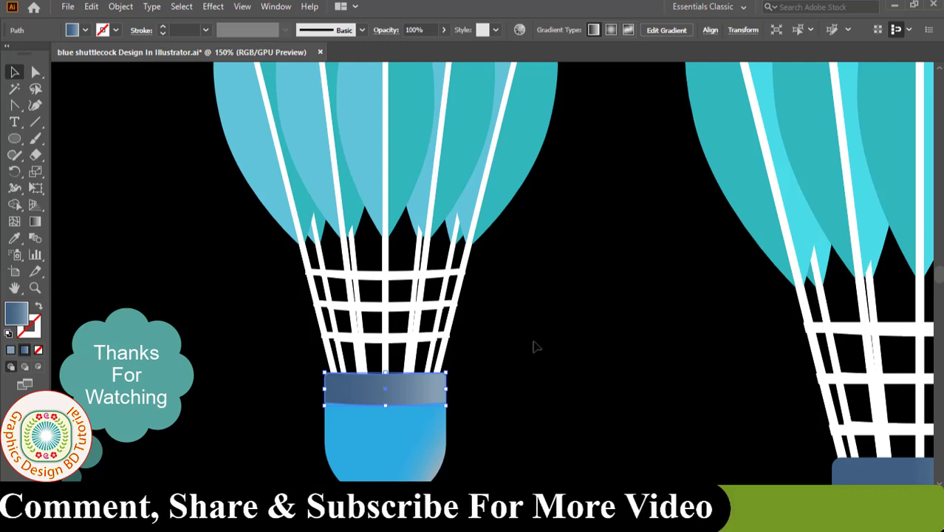
pyautogui.click(536, 347)
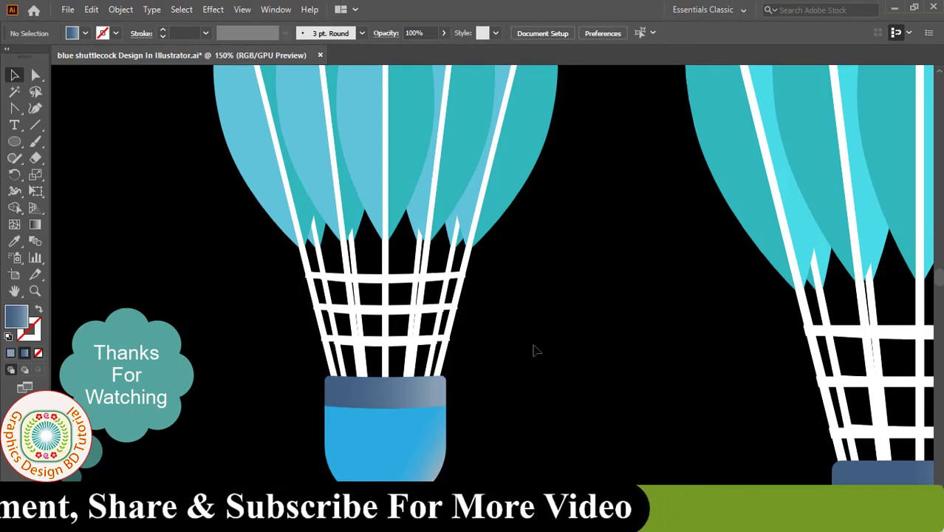
# Step: Delete the right-hand reference shuttlecock
pyautogui.hotkey('ctrl', '-')
pyautogui.moveTo(519, 356); pyautogui.dragTo(375, 344)
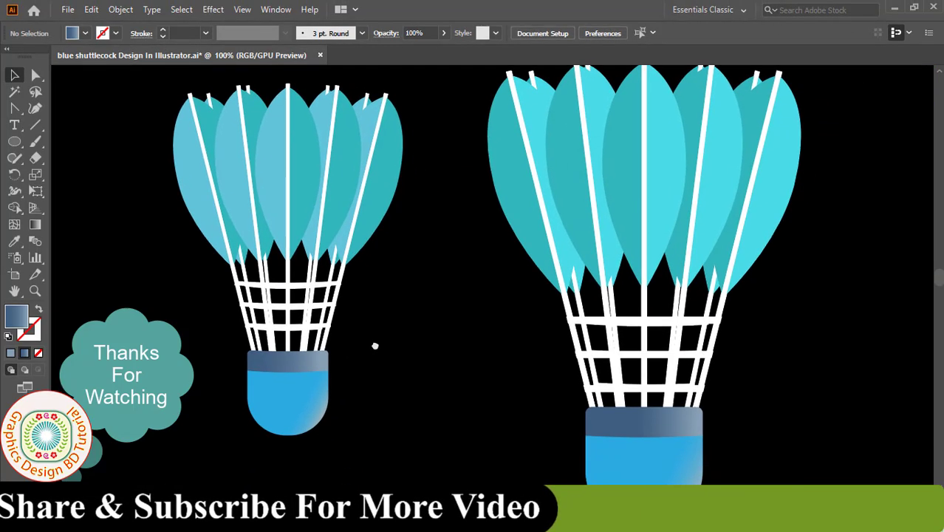
pyautogui.moveTo(488, 83); pyautogui.dragTo(801, 471)
pyautogui.press('Delete')
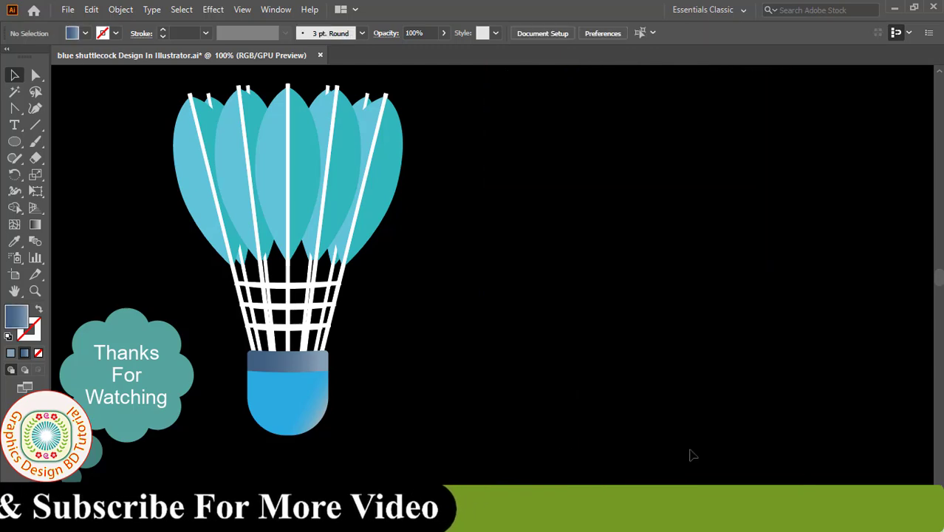
# Step: Select every part of the remaining shuttlecock and group it
pyautogui.moveTo(157, 99); pyautogui.dragTo(431, 437)
pyautogui.rightClick(287, 245)
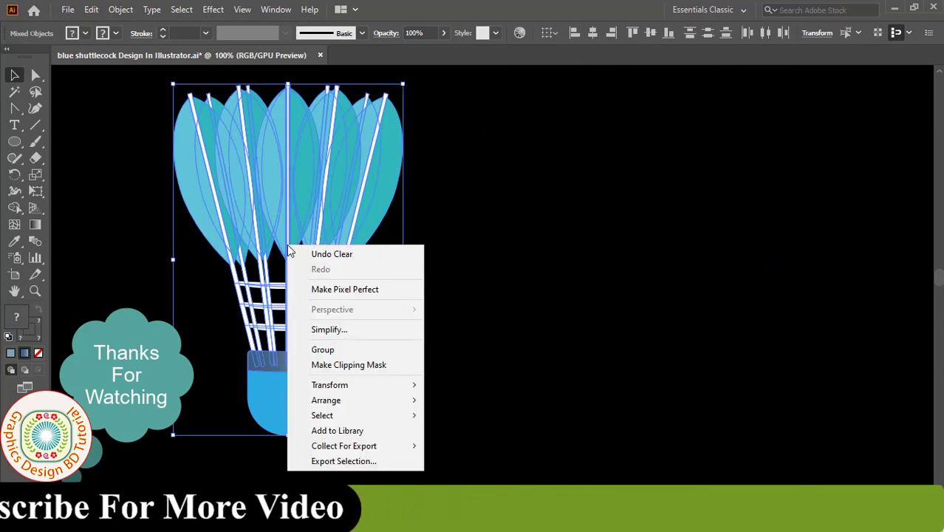
pyautogui.click(317, 351)
pyautogui.click(432, 299)
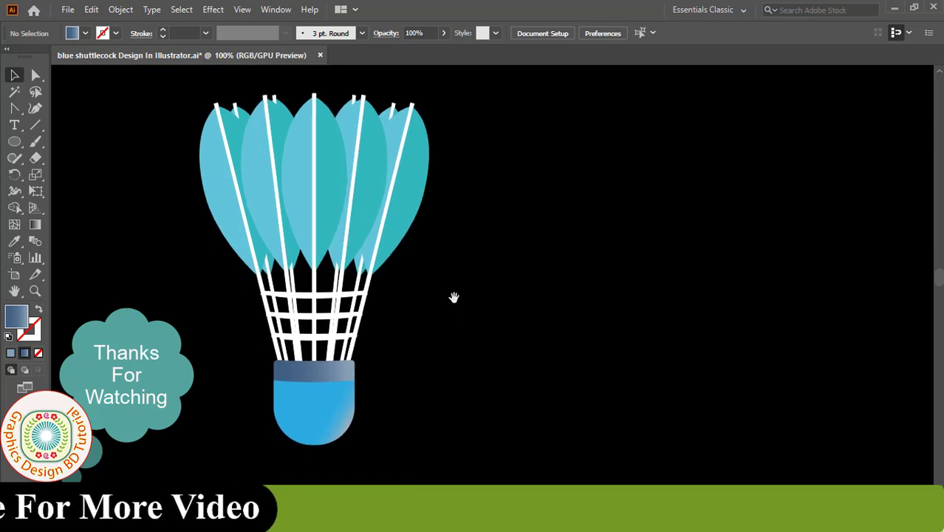
# Step: Enlarge the grouped shuttlecock, move it down and right on the artboard, and save
pyautogui.hotkey('ctrl', '-')
pyautogui.moveTo(417, 281); pyautogui.dragTo(443, 270)
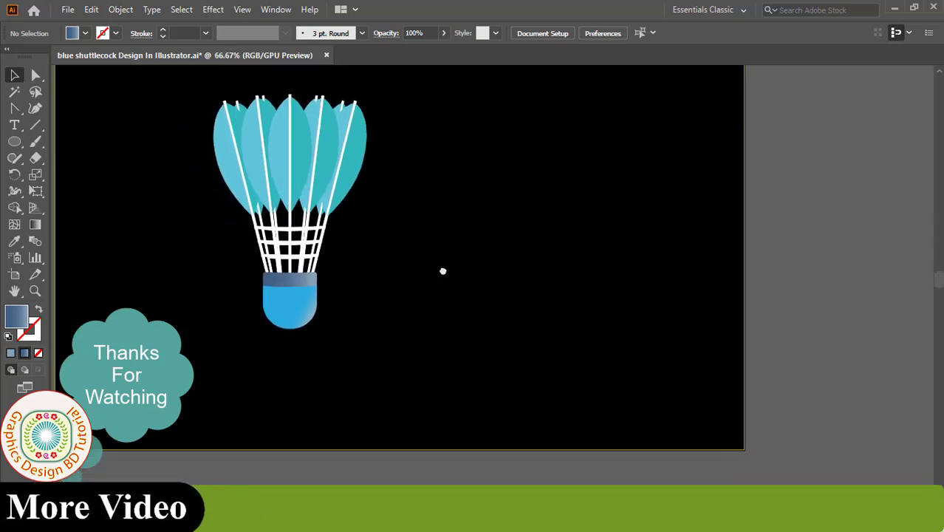
pyautogui.click(290, 239)
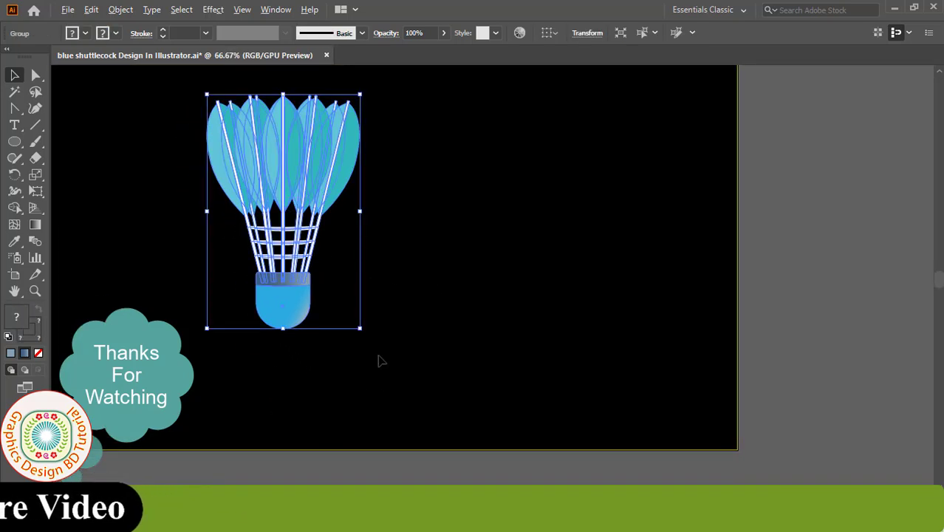
pyautogui.moveTo(360, 328); pyautogui.dragTo(401, 391)
pyautogui.moveTo(331, 340); pyautogui.dragTo(391, 384)
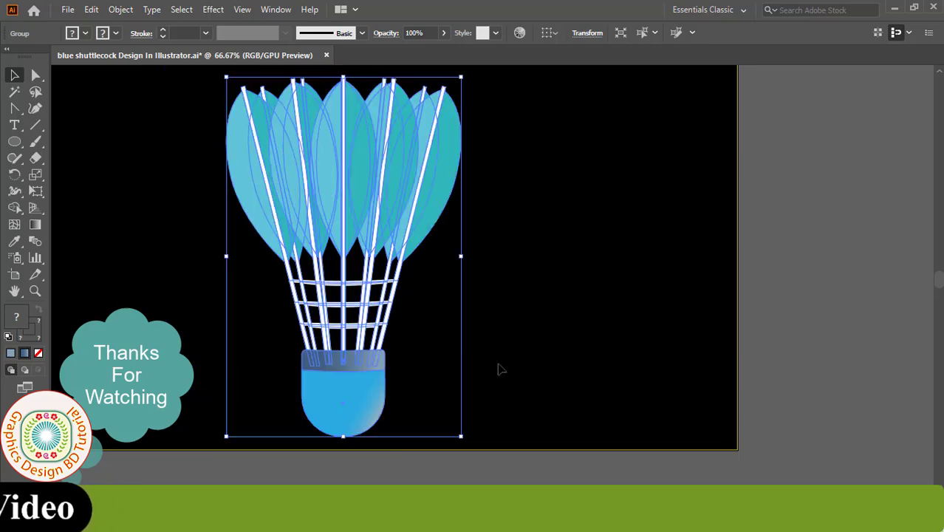
pyautogui.click(620, 330)
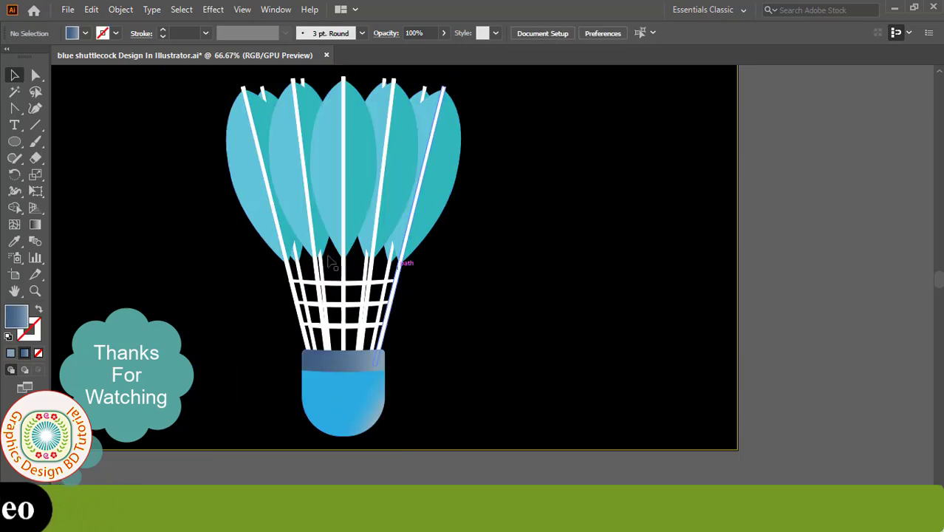
pyautogui.click(65, 11)
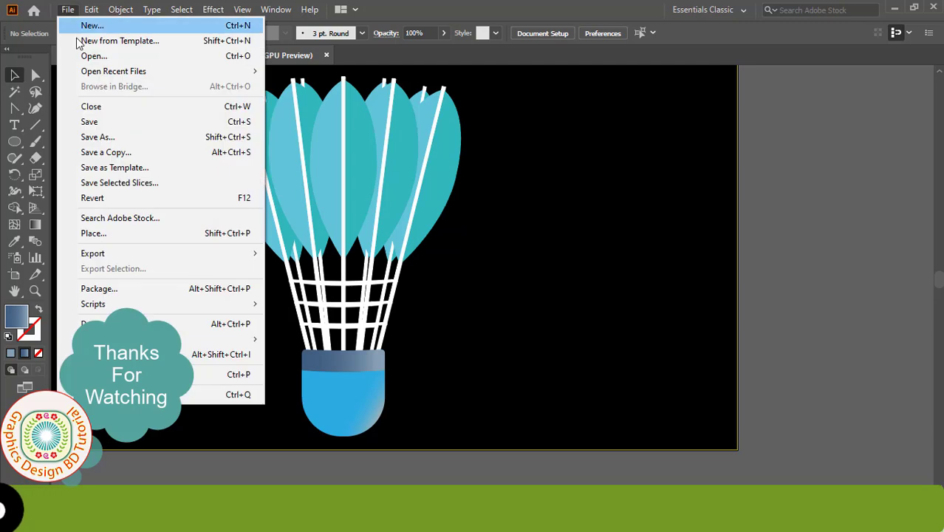
pyautogui.click(101, 122)
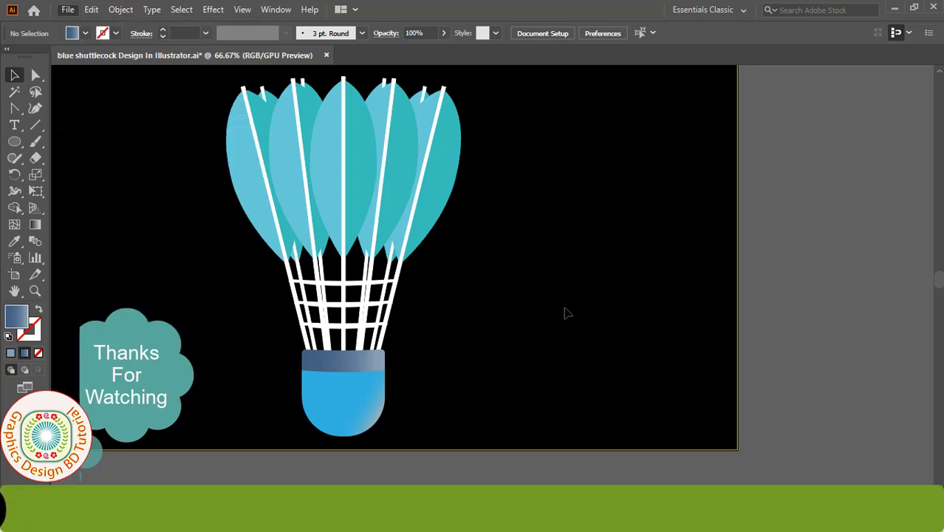